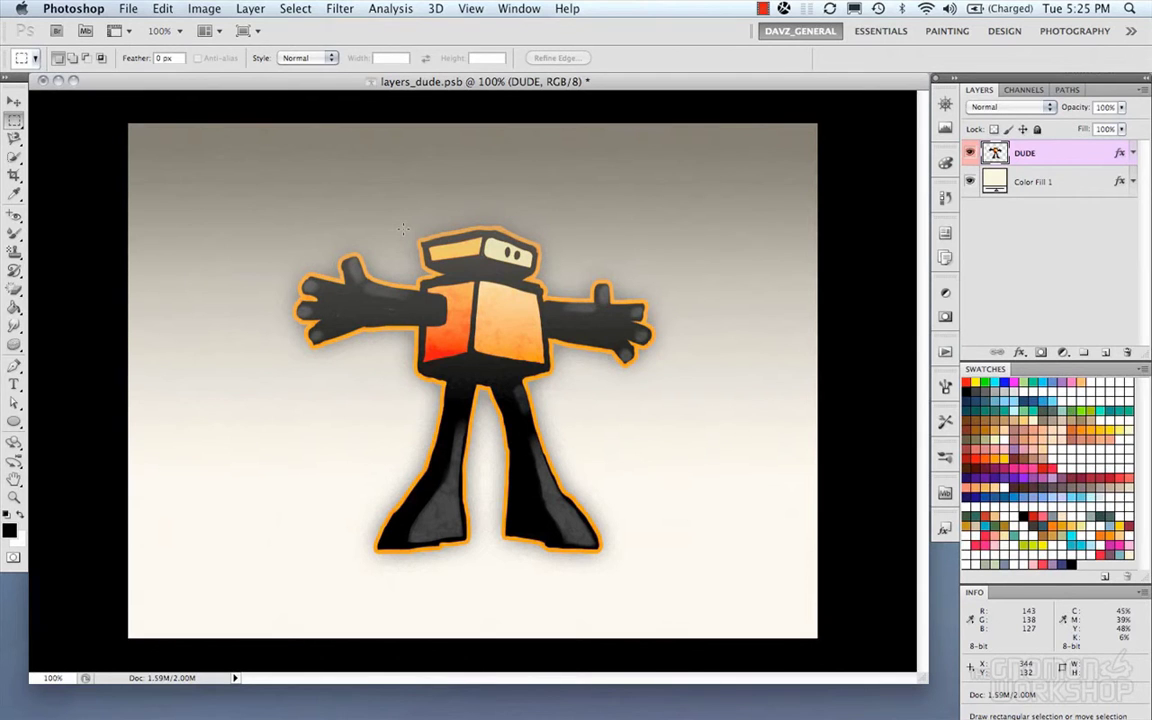
Try rotating the DUDE layer 180° with the preset transform and undo the rotation.
{"action": "left_click", "coordinate": [160, 8]}
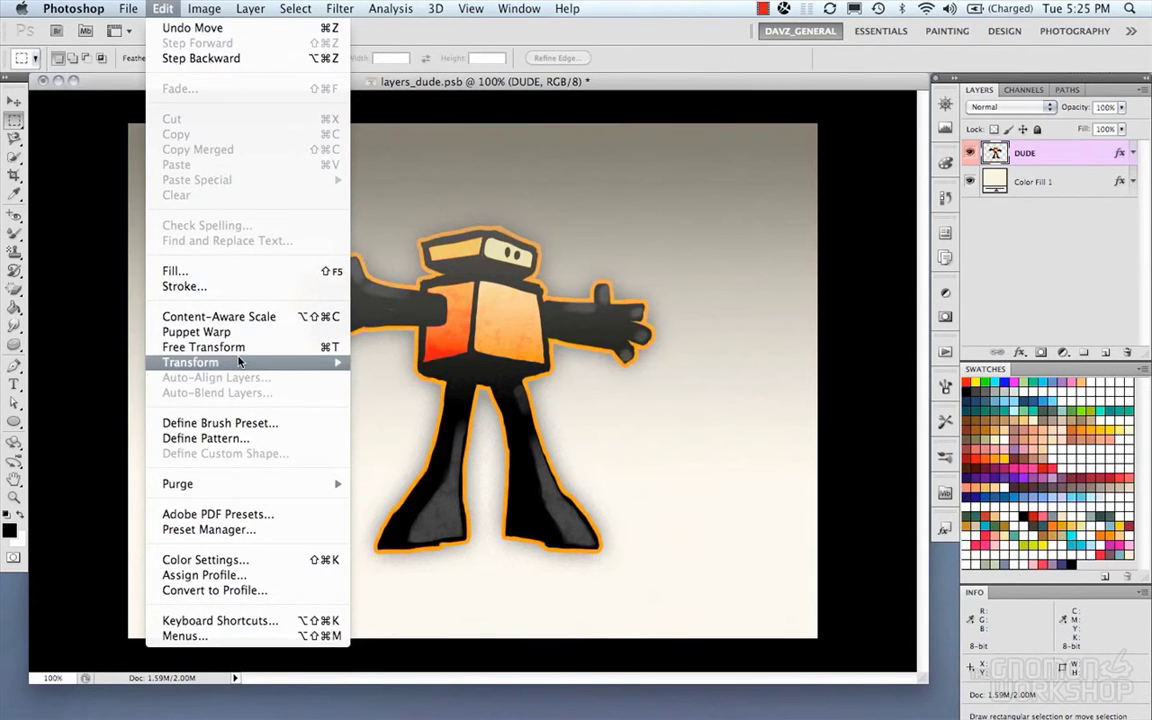
{"action": "mouse_move", "coordinate": [240, 362]}
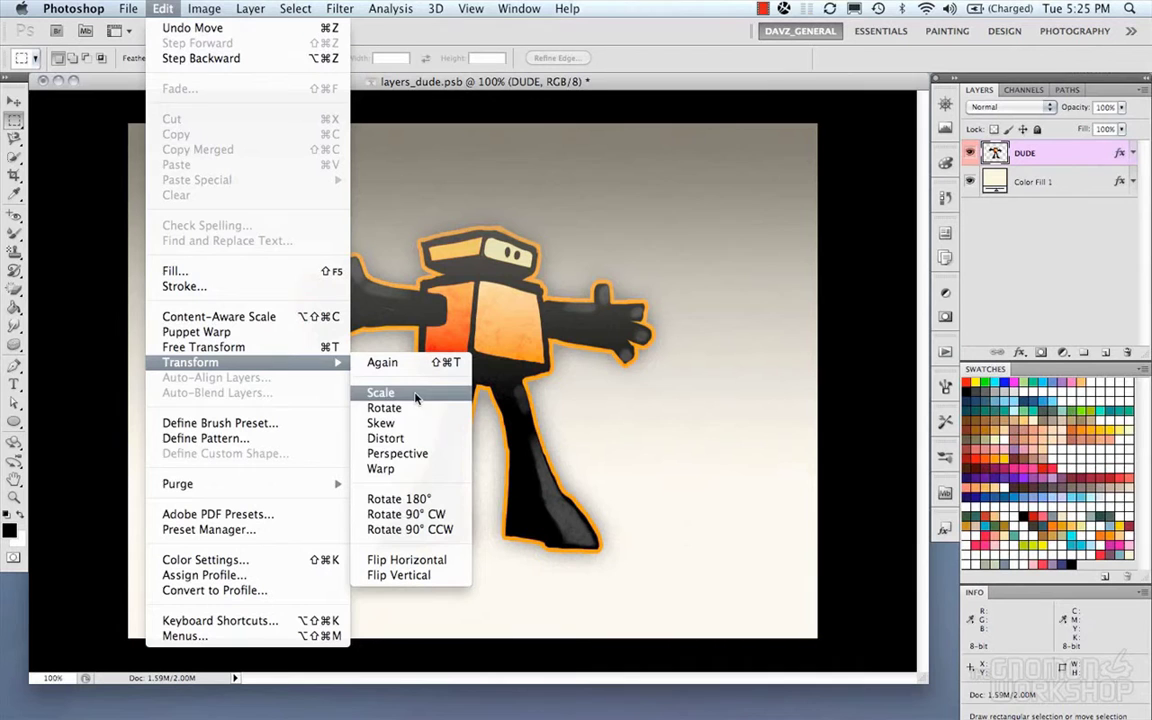
{"action": "left_click", "coordinate": [422, 500]}
{"action": "key", "text": "super+z"}
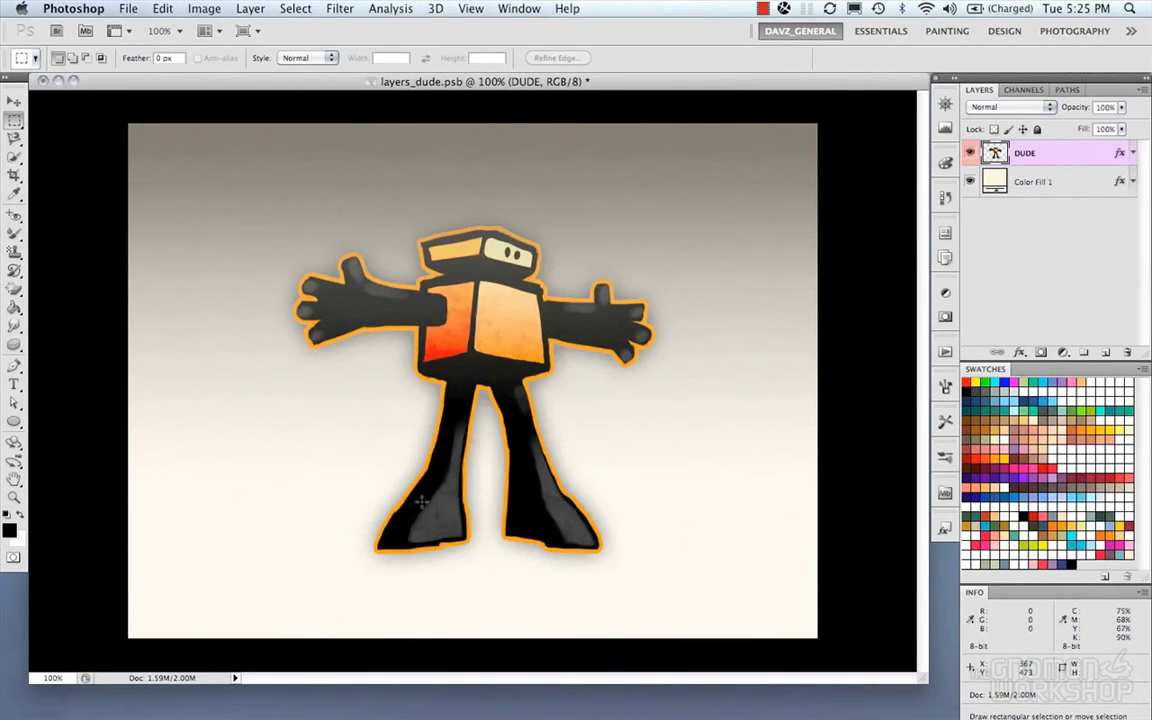
Try flipping the DUDE layer horizontally with the preset transform and undo the flip.
{"action": "left_click", "coordinate": [155, 8]}
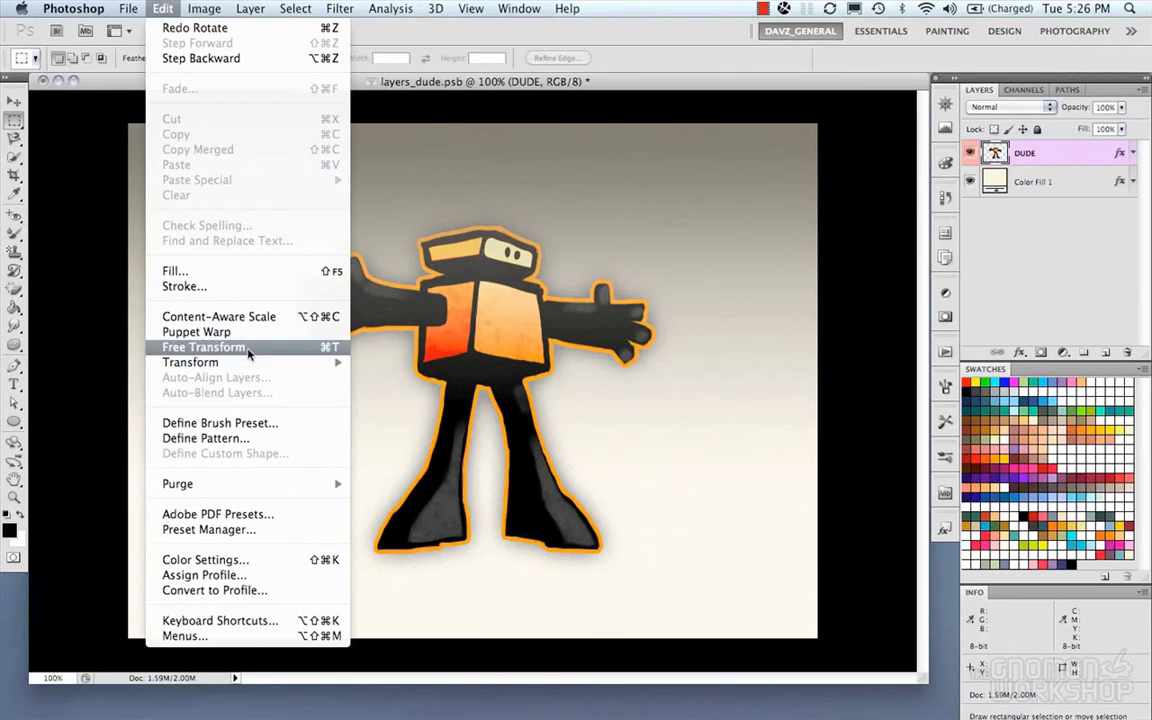
{"action": "mouse_move", "coordinate": [330, 362]}
{"action": "left_click", "coordinate": [418, 553]}
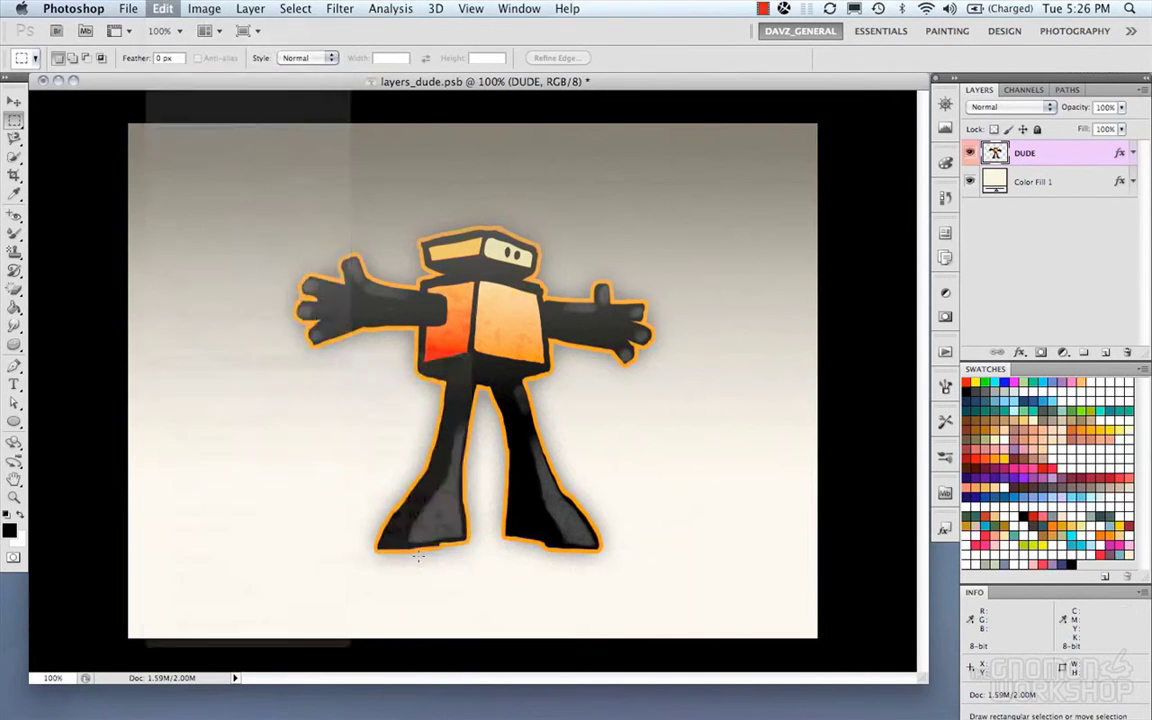
{"action": "key", "text": "super+z"}
{"action": "key", "text": "super+z"}
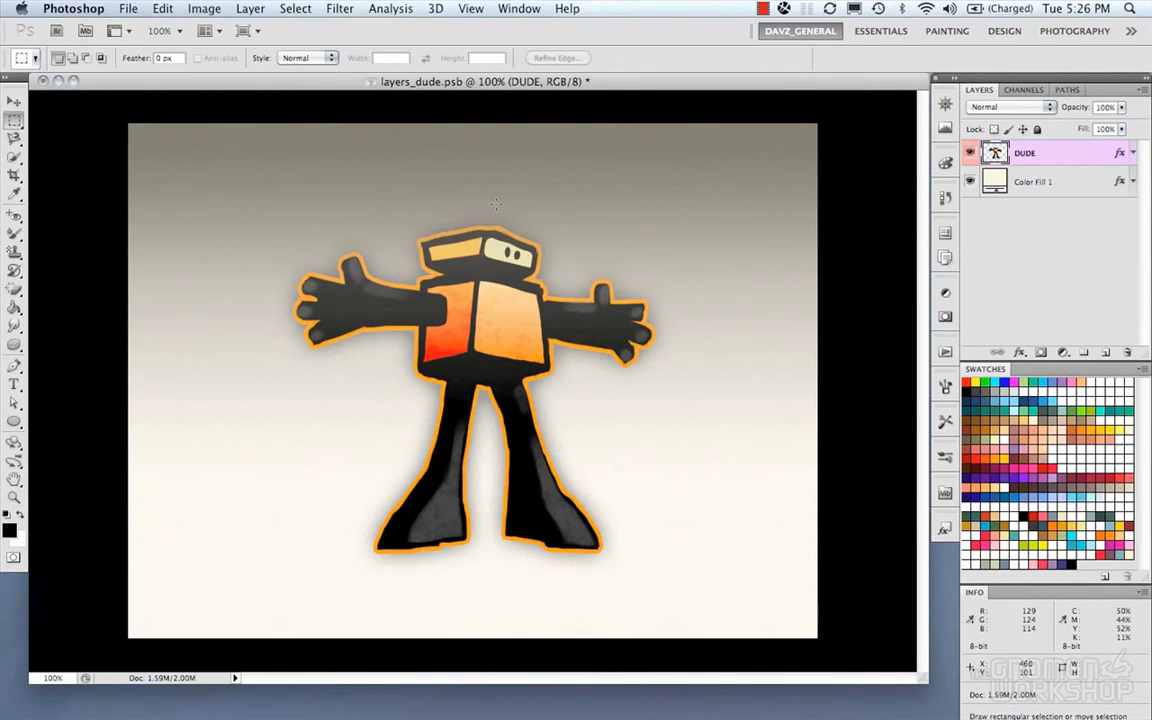
Start a free transform on the DUDE layer and try moving the figure up and right, then adjusting its upper-right corner.
{"action": "key", "text": "super+t"}
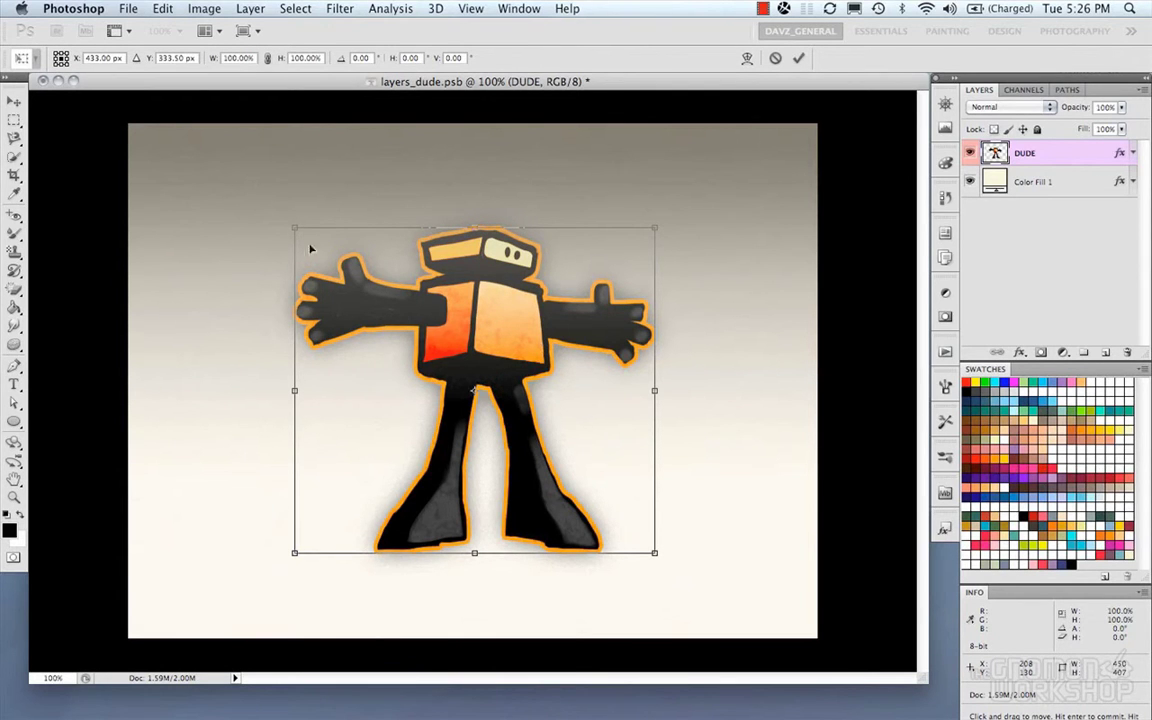
{"action": "left_click_drag", "start_coordinate": [504, 389], "coordinate": [530, 362]}
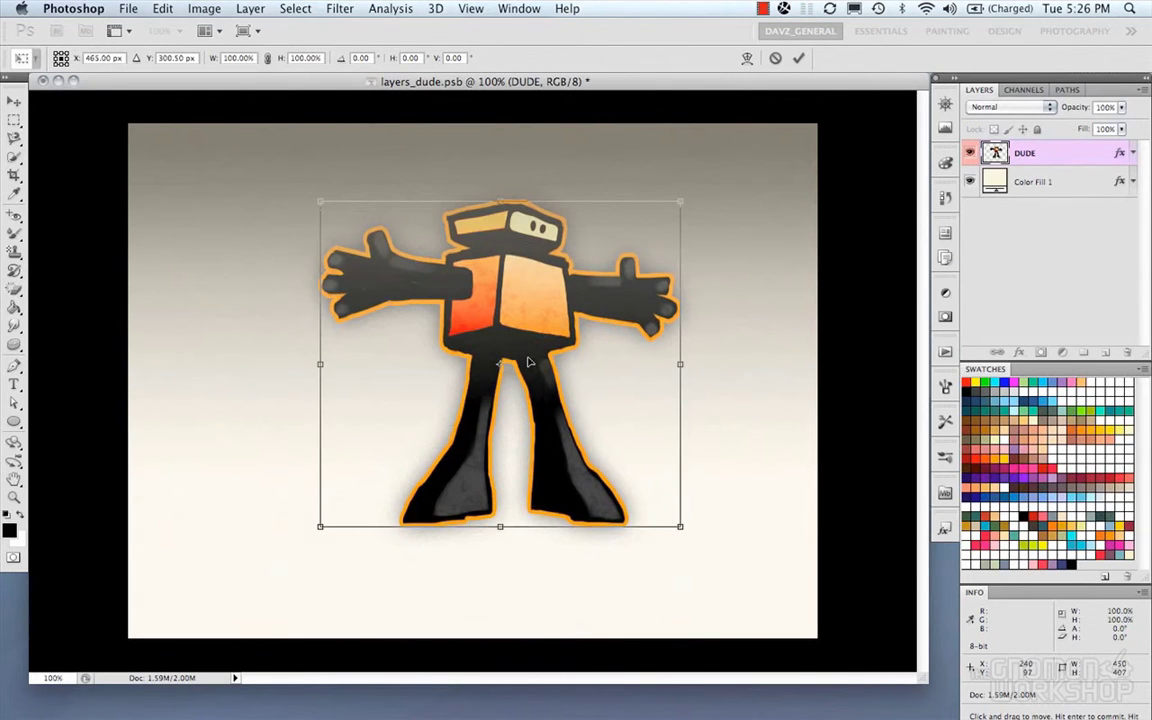
{"action": "key", "text": "super+z"}
{"action": "left_click_drag", "start_coordinate": [654, 228], "coordinate": [592, 220]}
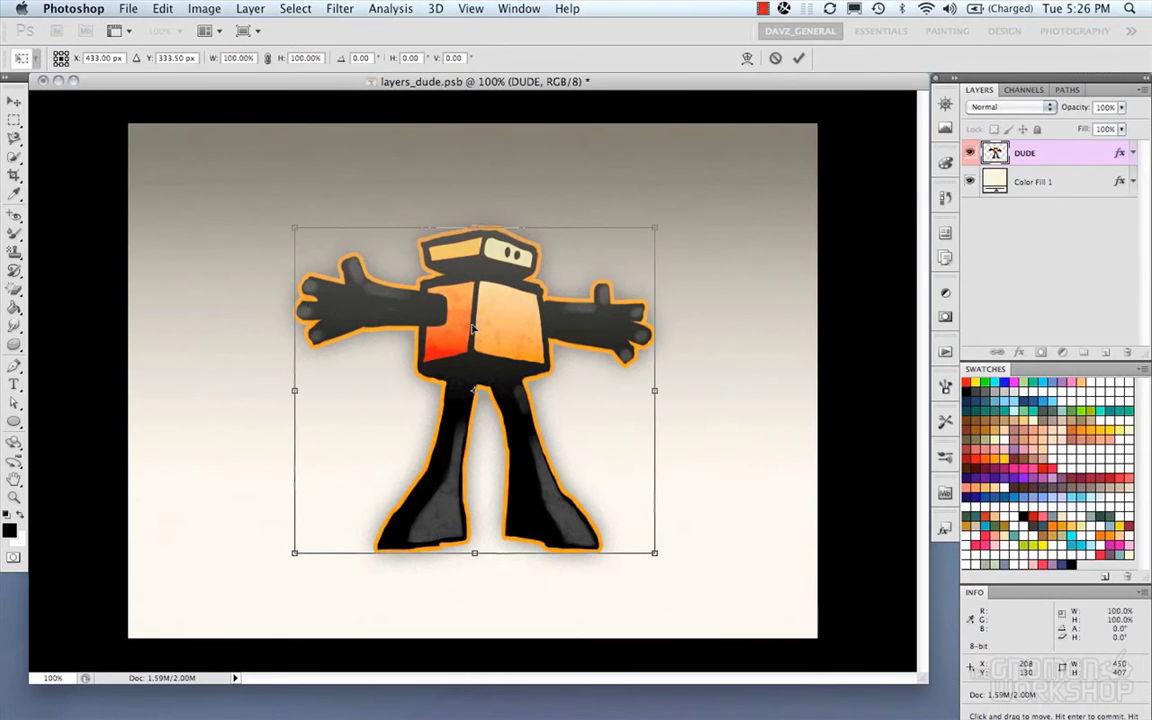
Try skewing the figure by shifting its top edge left to about 14°, and undo the skew.
{"action": "right_click", "coordinate": [508, 327]}
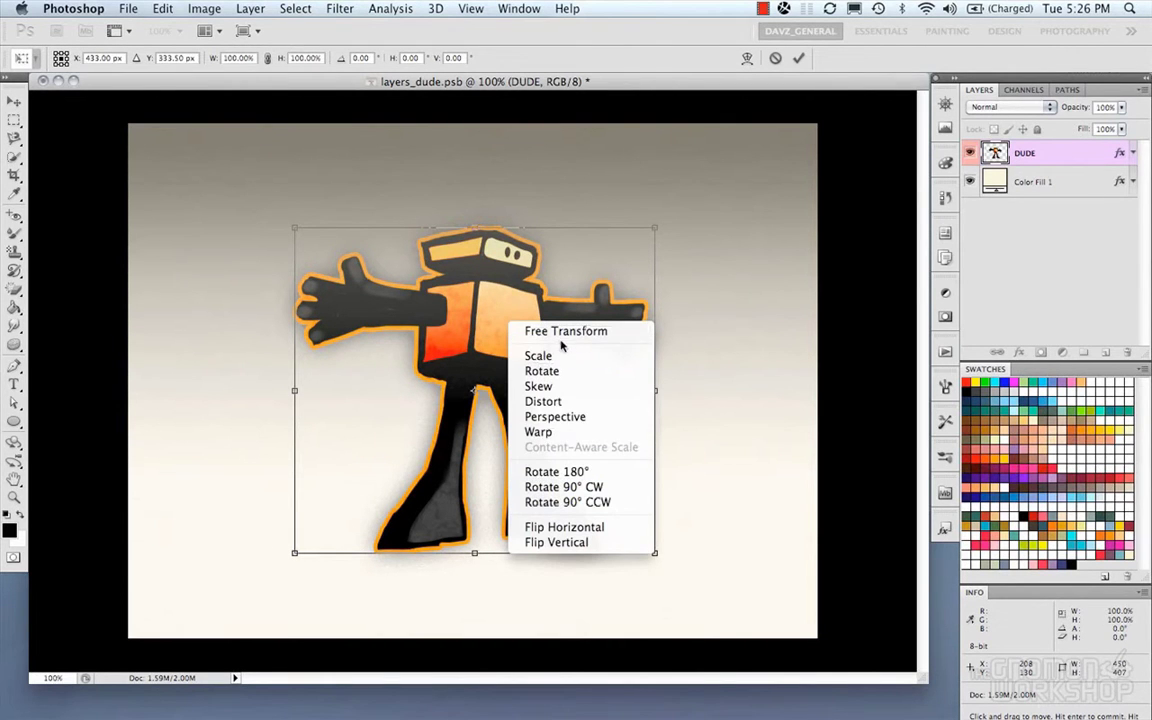
{"action": "left_click", "coordinate": [562, 395]}
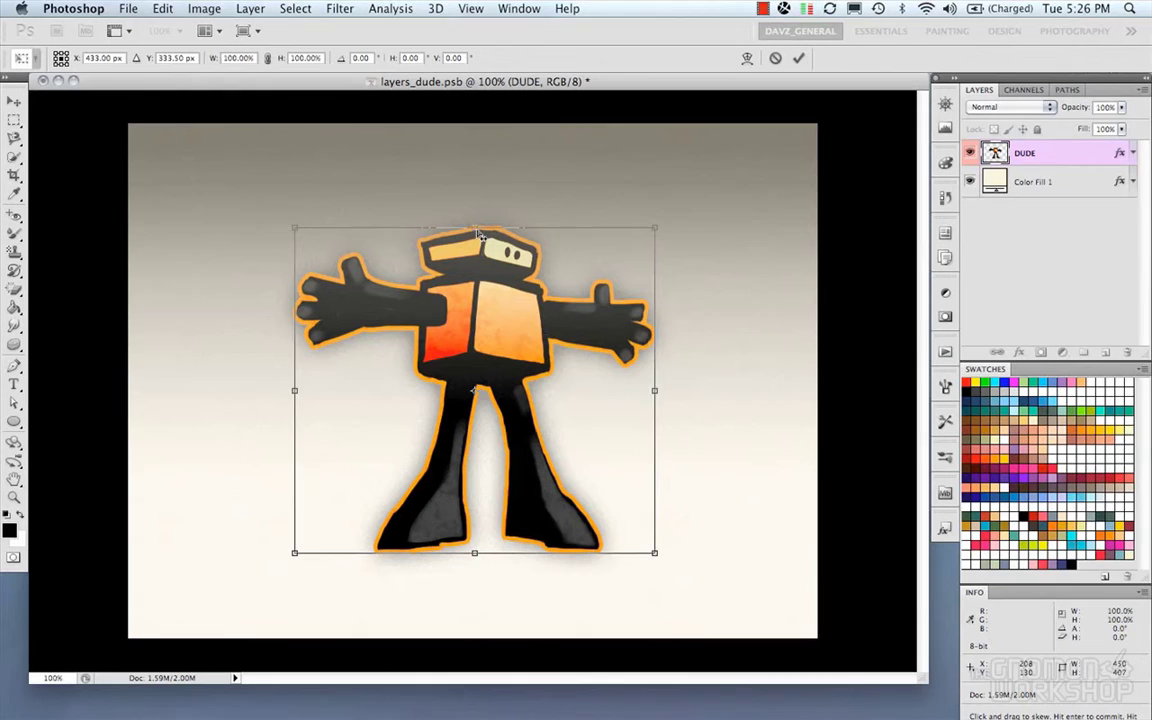
{"action": "left_click_drag", "start_coordinate": [474, 228], "coordinate": [397, 235]}
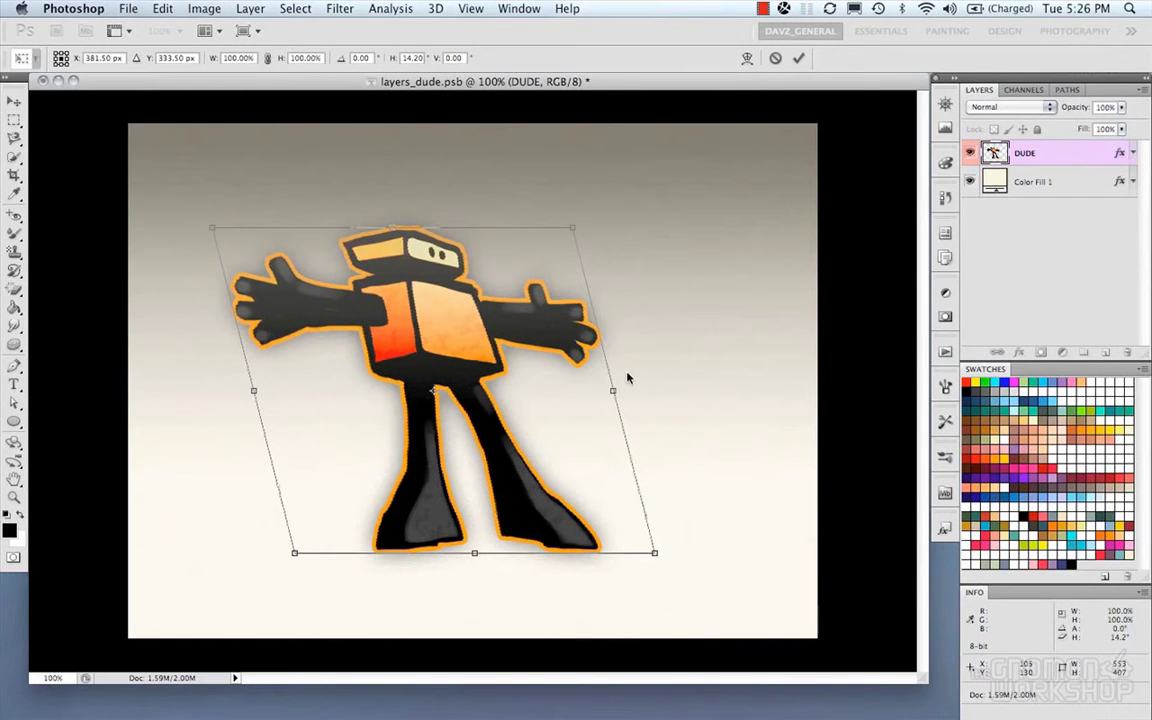
{"action": "key", "text": "super+z"}
Try a Perspective distortion from the figure's upper-left corner and undo it.
{"action": "right_click", "coordinate": [537, 332]}
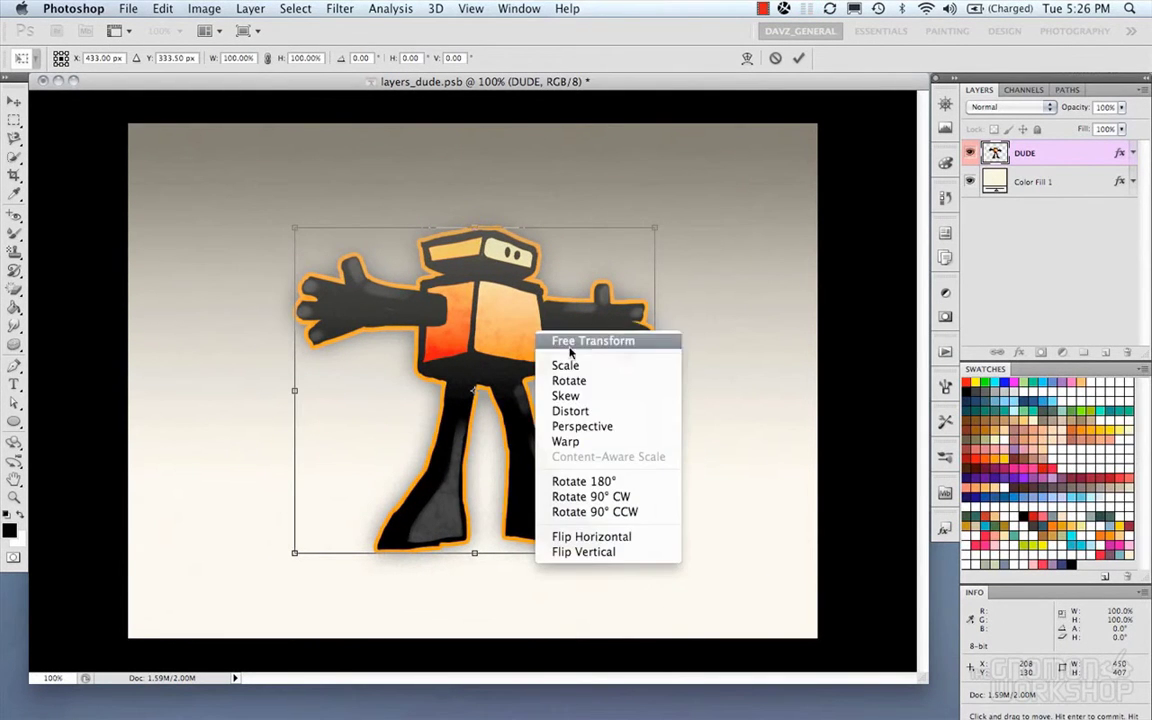
{"action": "left_click", "coordinate": [594, 428]}
{"action": "left_click_drag", "start_coordinate": [294, 228], "coordinate": [283, 270]}
{"action": "key", "text": "super+z"}
Try warping the figure by pulling the lower handles of its right and left edges outward, undoing each change.
{"action": "right_click", "coordinate": [406, 287]}
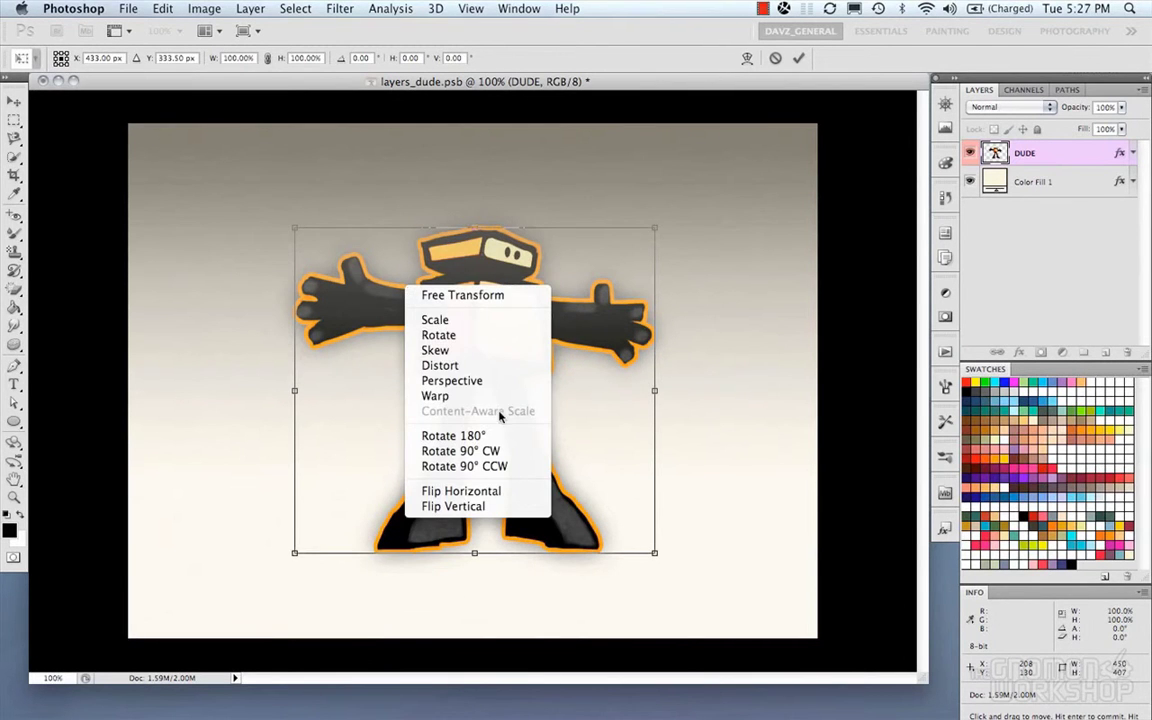
{"action": "left_click", "coordinate": [437, 396]}
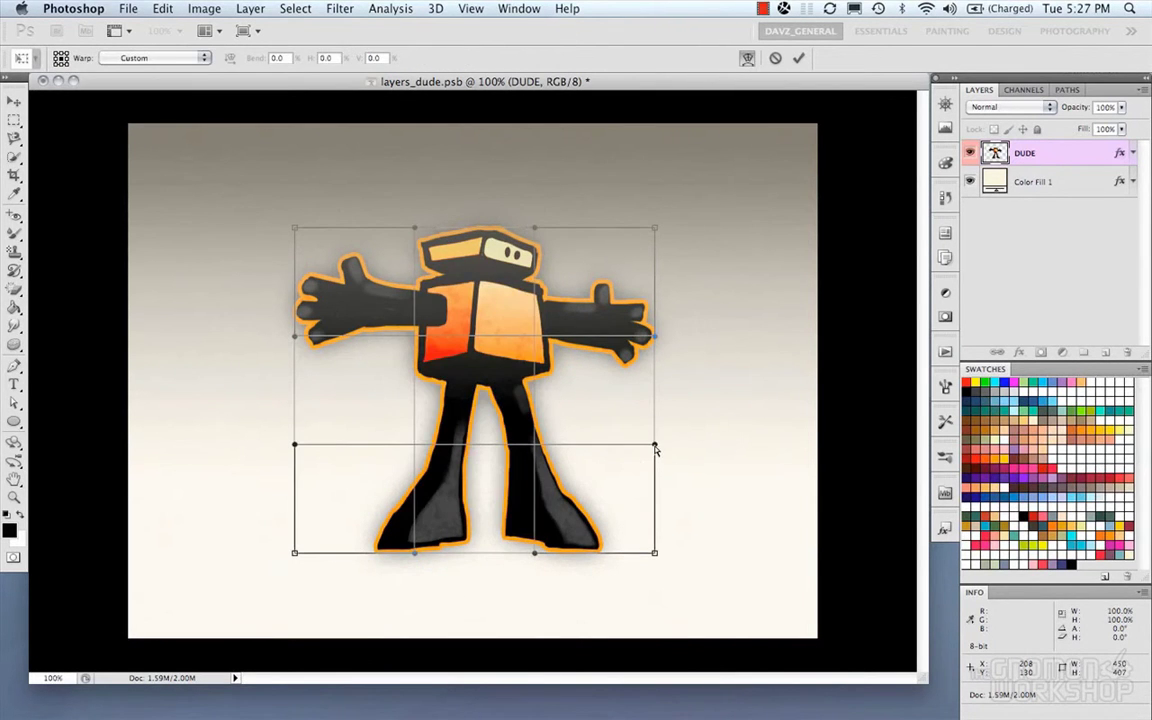
{"action": "left_click_drag", "start_coordinate": [655, 444], "coordinate": [793, 401]}
{"action": "key", "text": "super+z"}
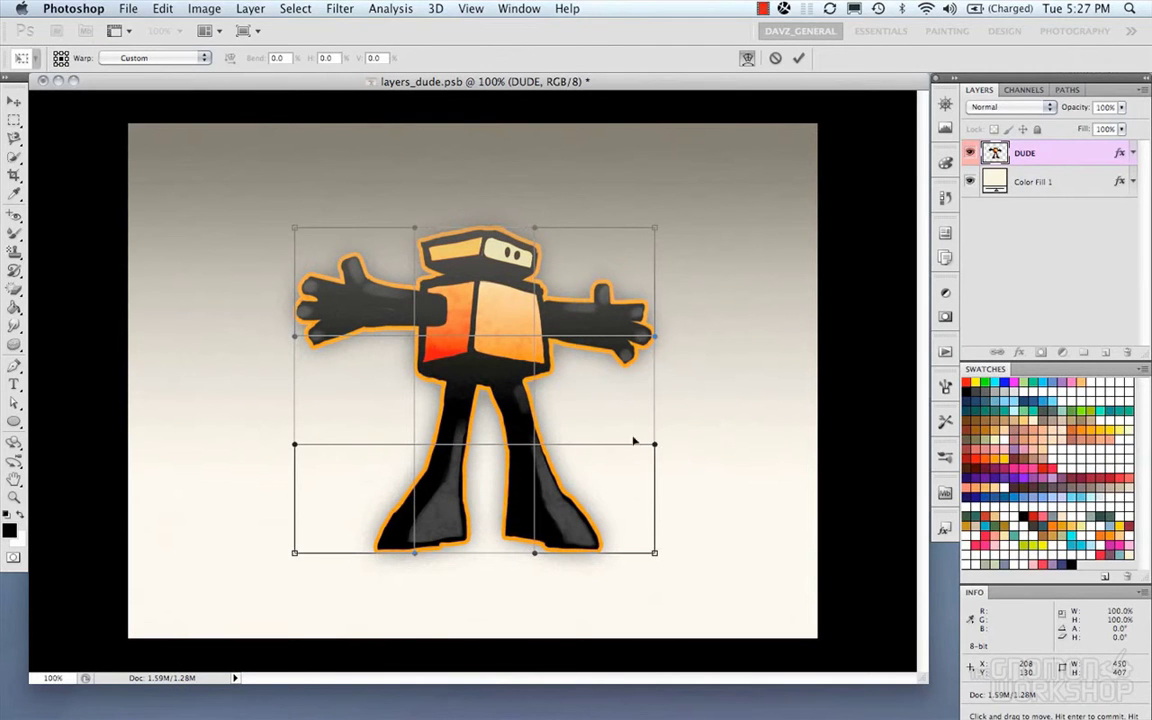
{"action": "left_click_drag", "start_coordinate": [294, 444], "coordinate": [178, 308]}
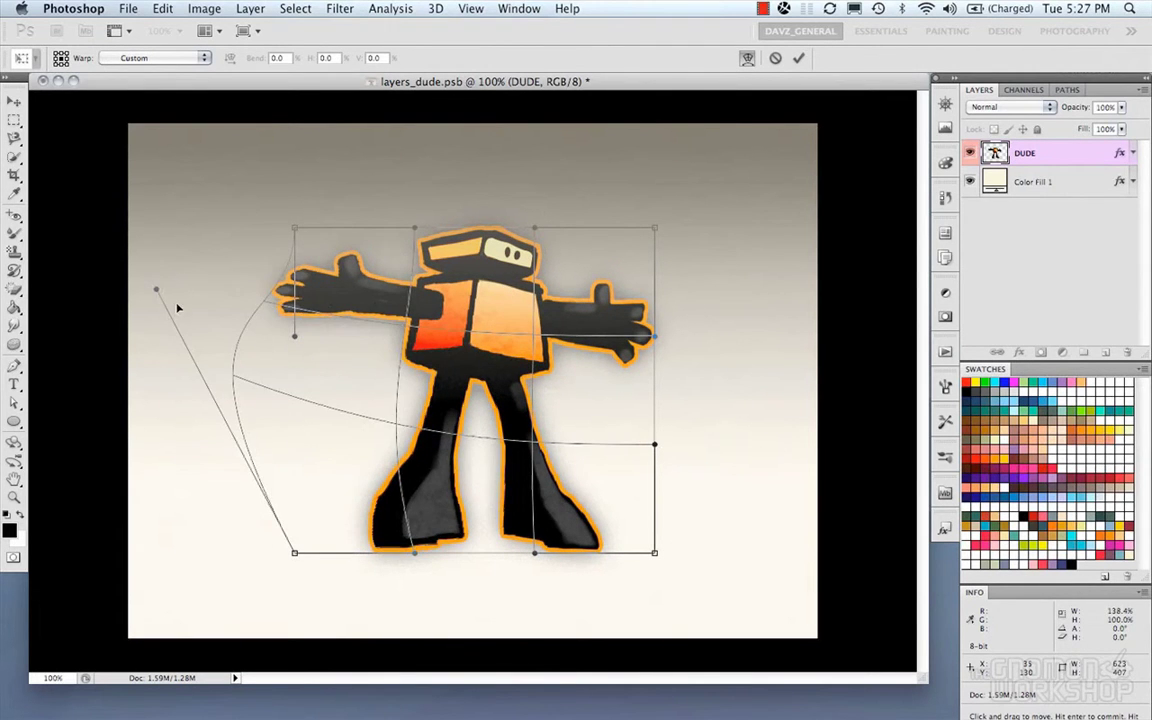
{"action": "key", "text": "super+z"}
Try rotating the figure 180° during the active warp and undo the rotation.
{"action": "right_click", "coordinate": [496, 357]}
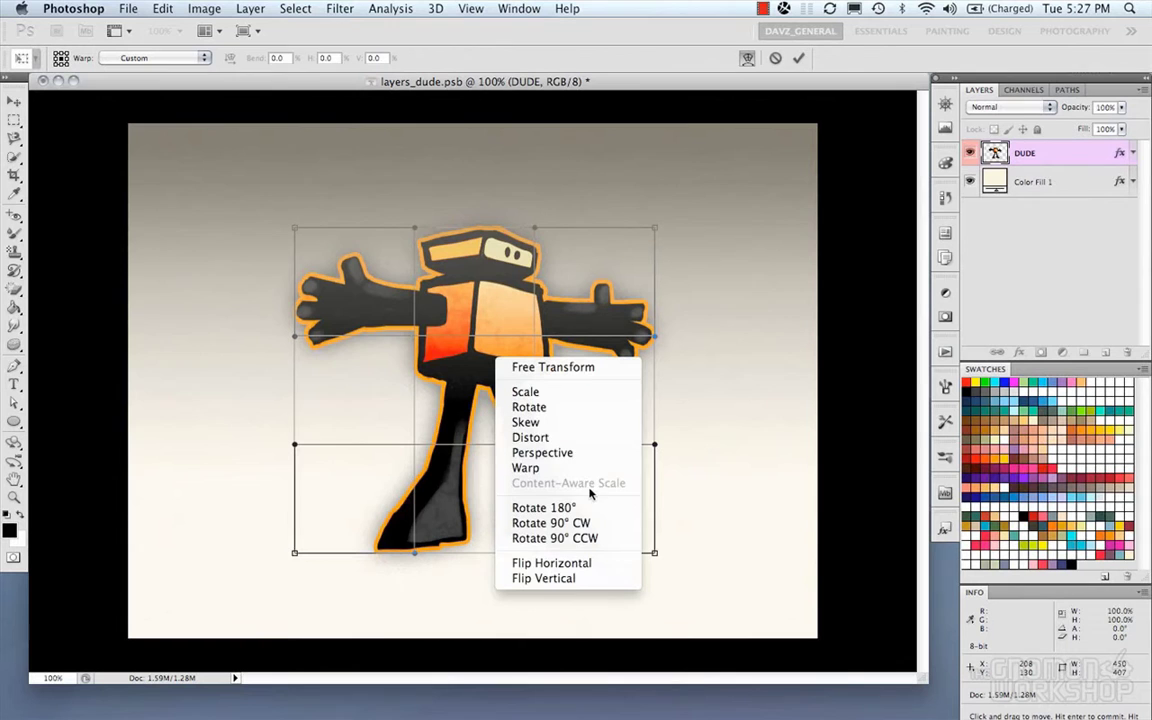
{"action": "left_click", "coordinate": [530, 507]}
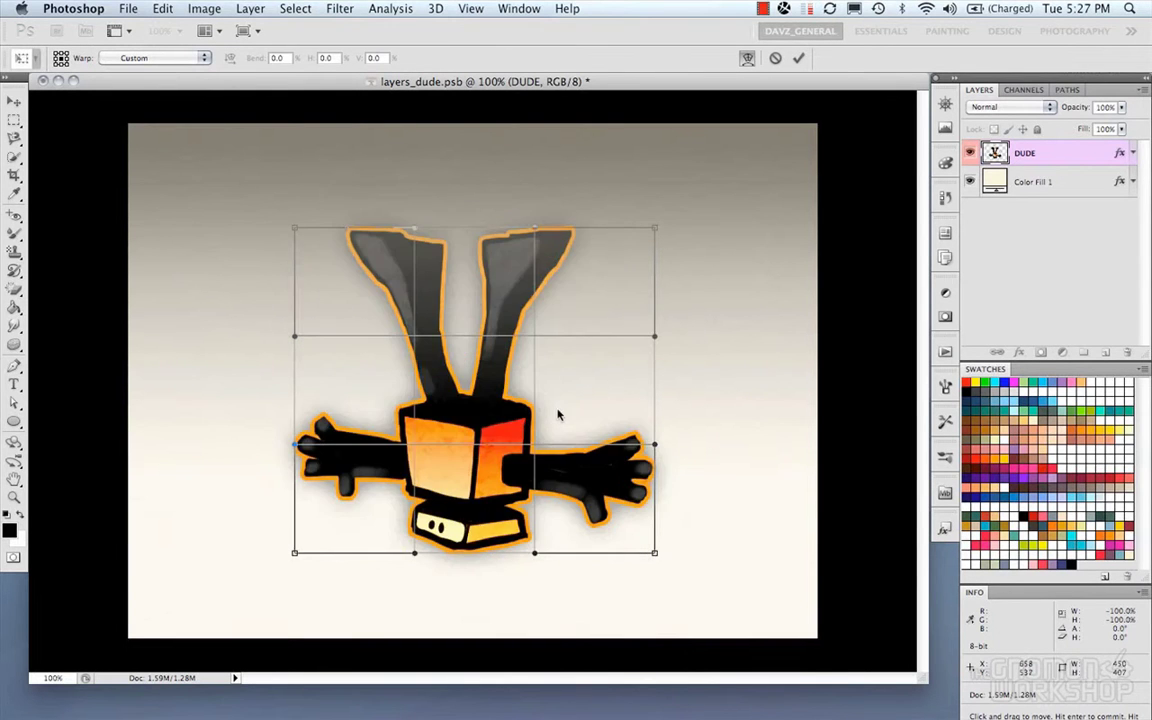
{"action": "key", "text": "super+z"}
Try flipping the figure horizontally during the active warp and undo the flip.
{"action": "right_click", "coordinate": [513, 380]}
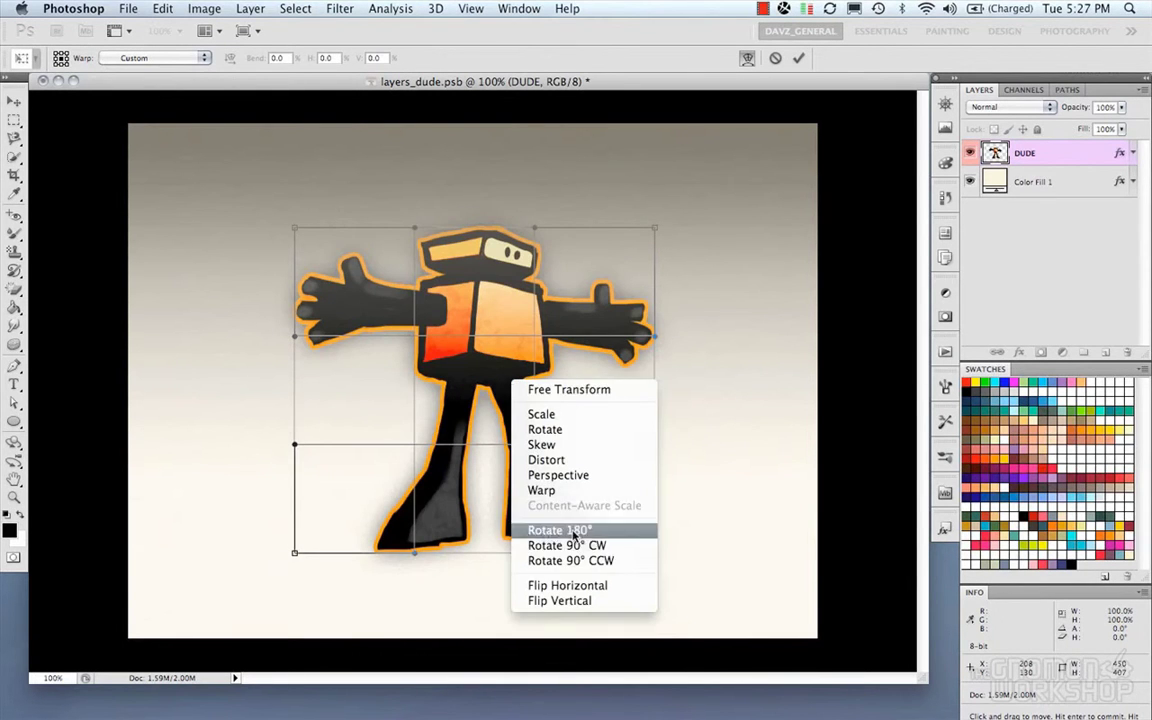
{"action": "left_click", "coordinate": [567, 585]}
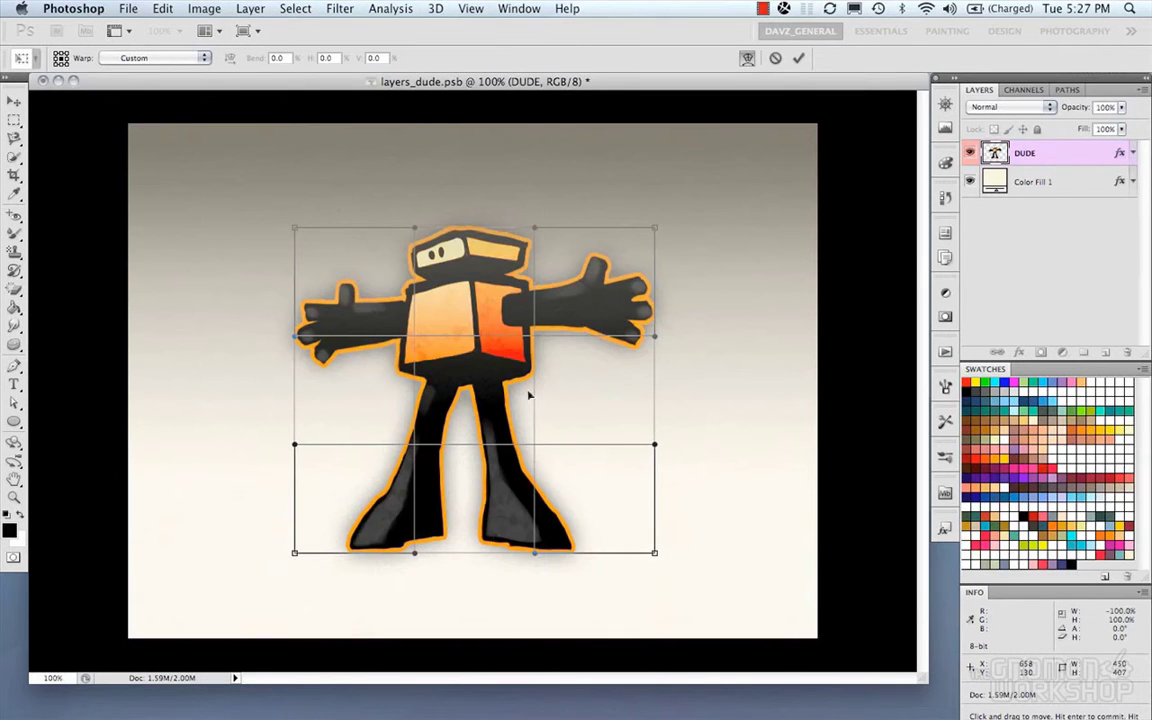
{"action": "key", "text": "super+z"}
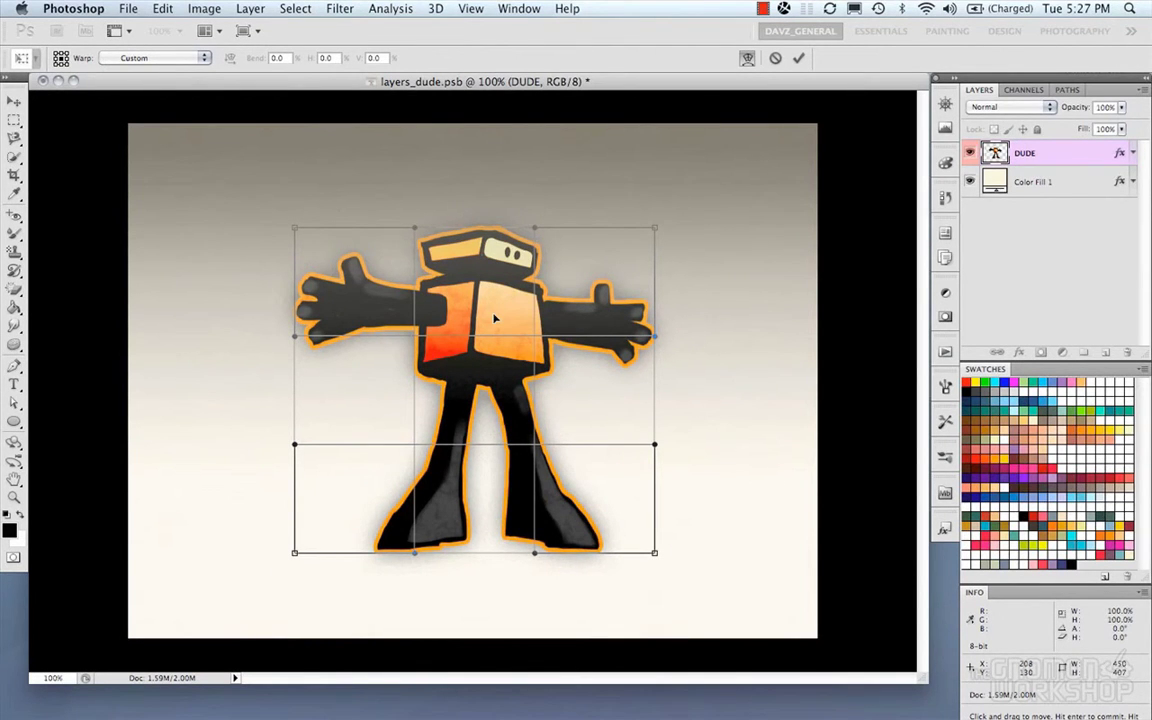
Try a slight upward warp of the figure's torso, undo it, and cancel the whole transform.
{"action": "left_click_drag", "start_coordinate": [494, 318], "coordinate": [494, 315]}
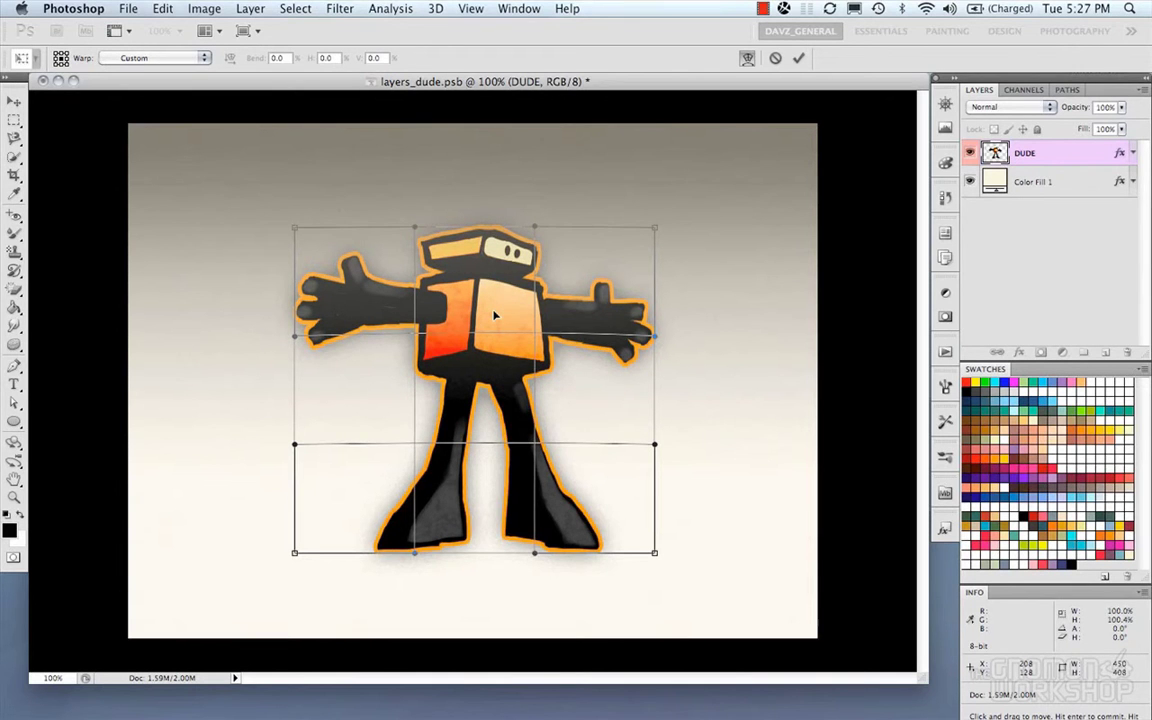
{"action": "key", "text": "super+z"}
{"action": "right_click", "coordinate": [494, 316]}
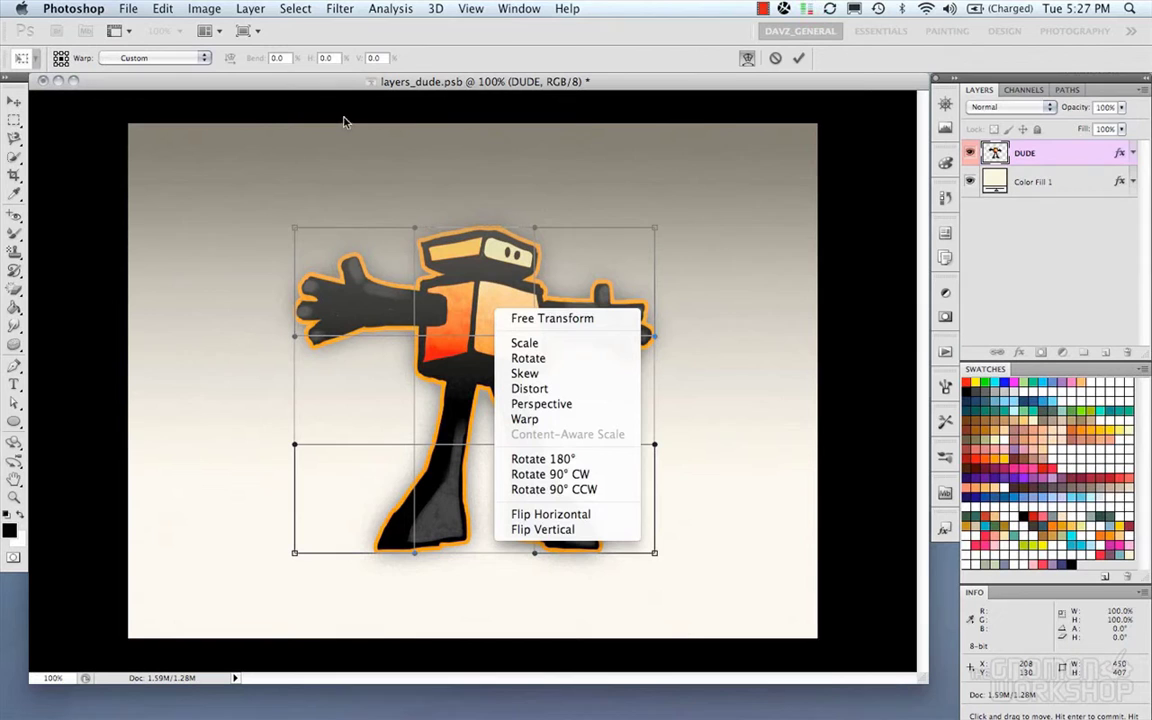
{"action": "key", "text": "Escape"}
{"action": "key", "text": "Escape"}
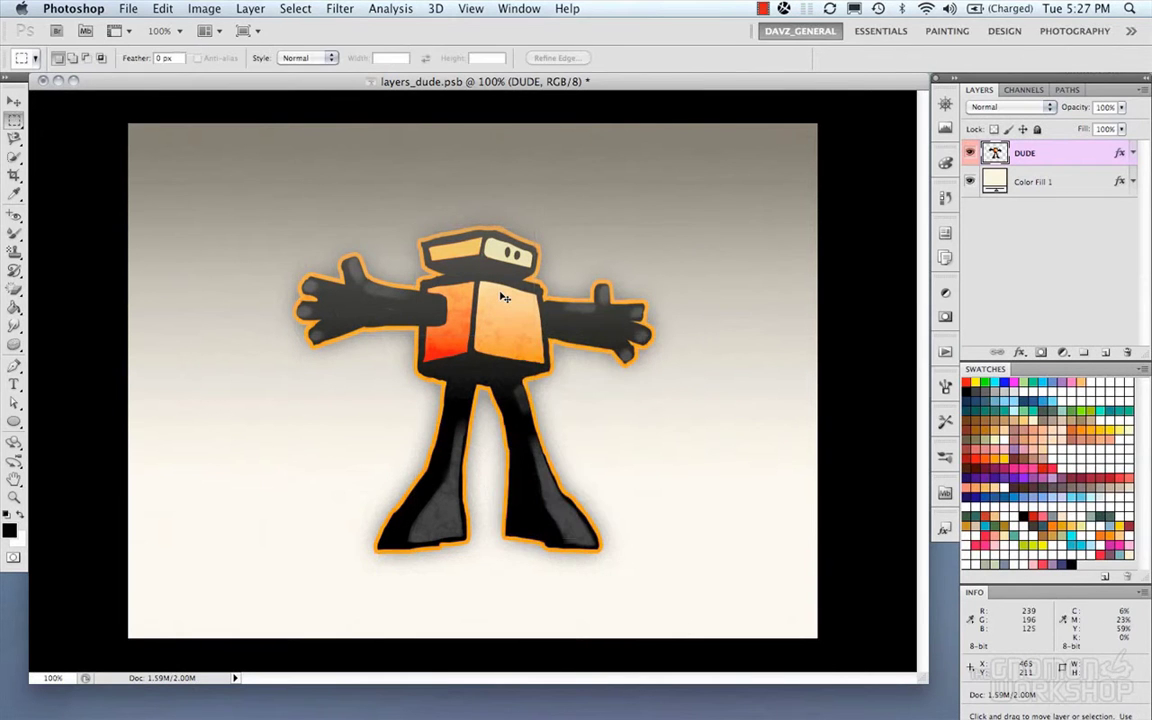
Start a free transform on the DUDE layer with its reference point at the upper-left corner, and try rotating the figure about it.
{"action": "key", "text": "super+t"}
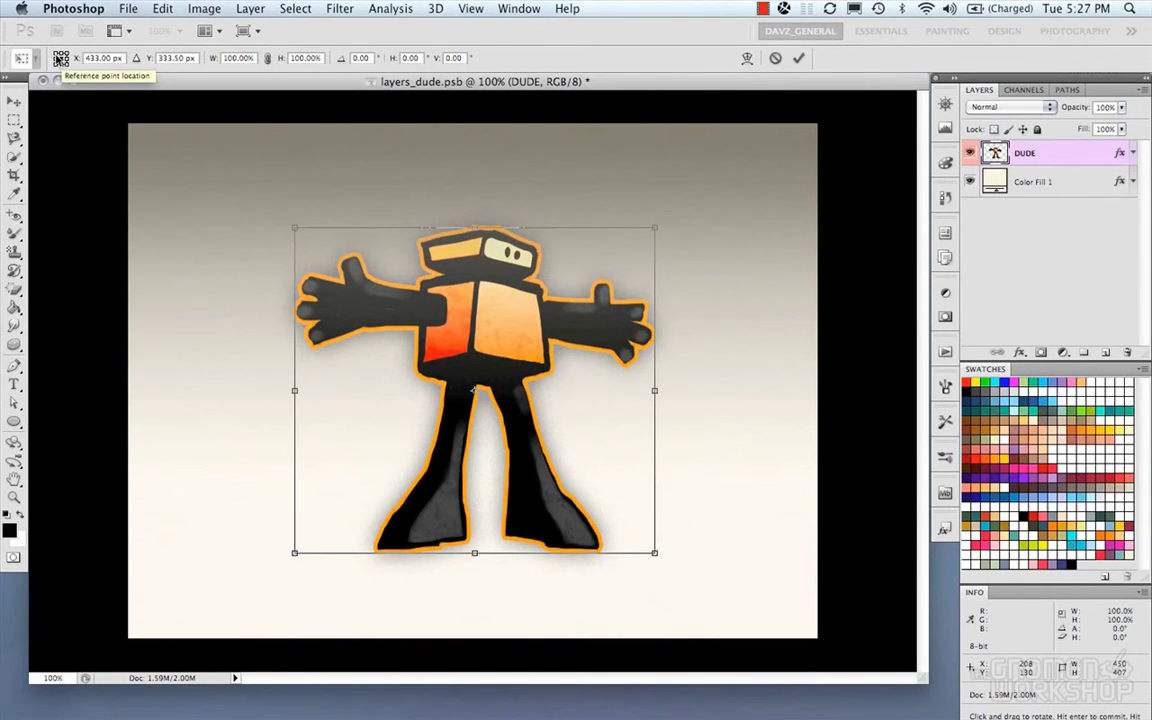
{"action": "left_click", "coordinate": [56, 53]}
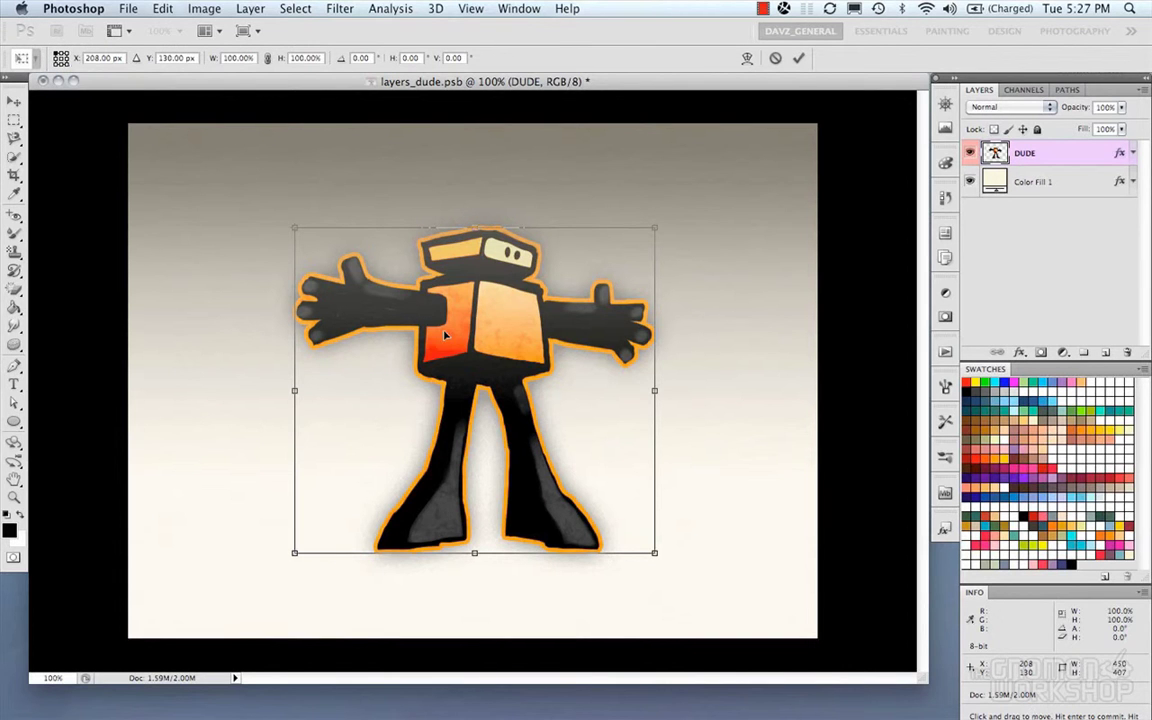
{"action": "left_click_drag", "start_coordinate": [685, 502], "coordinate": [640, 450]}
{"action": "key", "text": "super+z"}
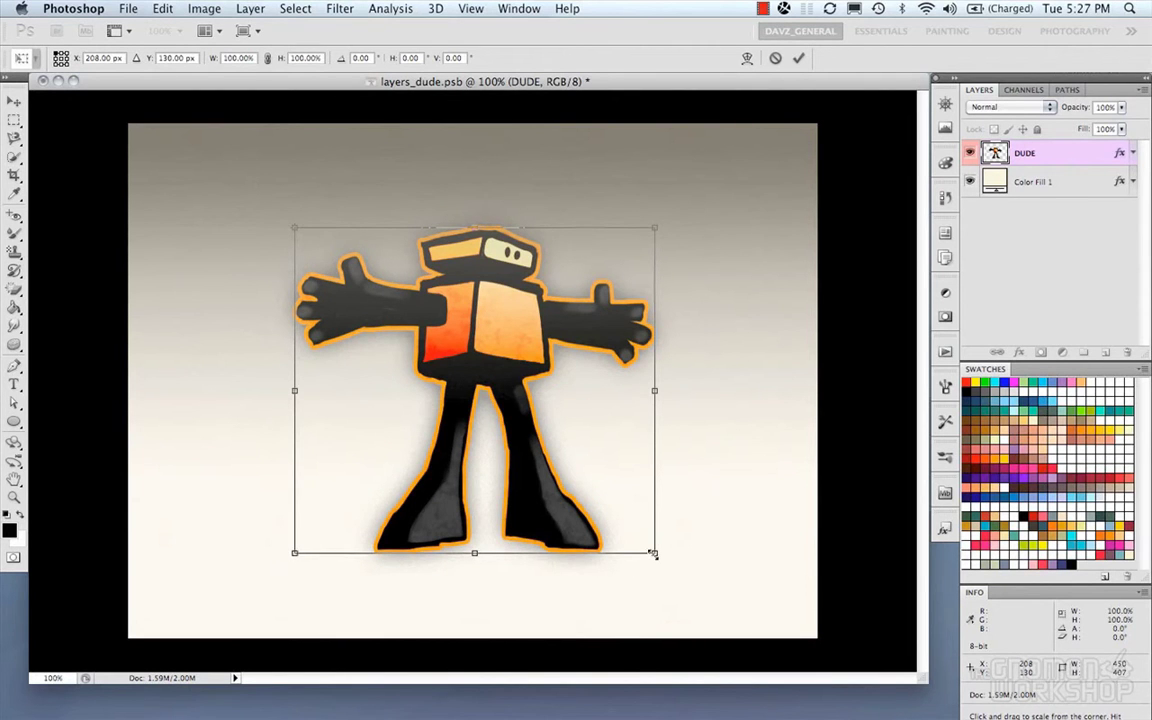
Try shrinking the figure from its lower-right corner and rotating it about the upper-left reference point, undoing both changes.
{"action": "left_click_drag", "start_coordinate": [654, 552], "coordinate": [450, 388]}
{"action": "key", "text": "super+z"}
{"action": "left_click_drag", "start_coordinate": [712, 535], "coordinate": [708, 436]}
{"action": "key", "text": "super+z"}
Set the transform's reference point to the lower-right corner and try rotating the figure about it.
{"action": "left_click", "coordinate": [66, 62]}
{"action": "left_click_drag", "start_coordinate": [295, 213], "coordinate": [312, 237]}
{"action": "key", "text": "super+z"}
Try setting the reference point's vertical position (Y) to 300 px and undo the move.
{"action": "left_click", "coordinate": [193, 58]}
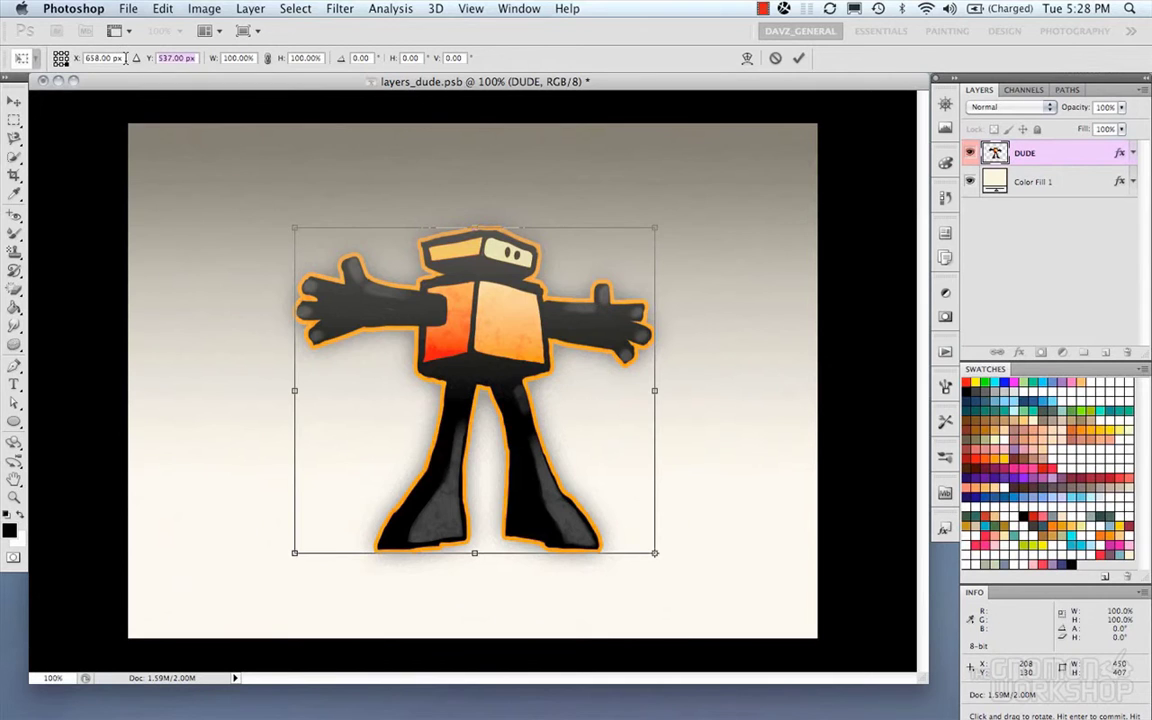
{"action": "type", "text": "300"}
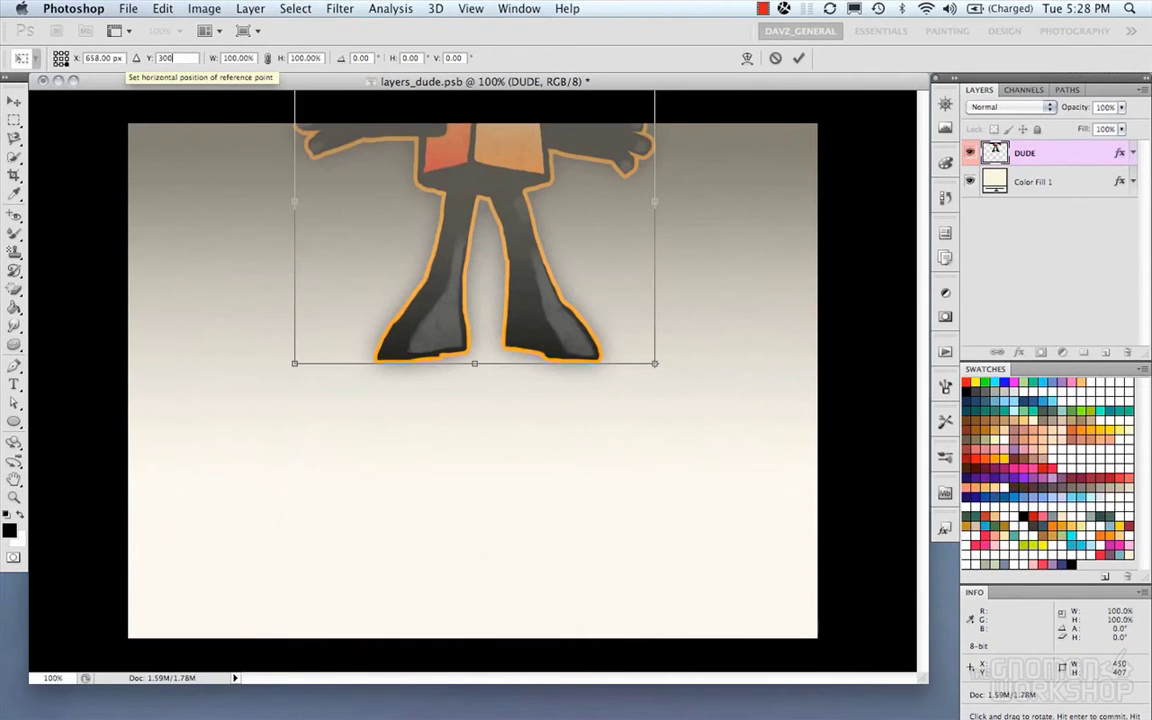
{"action": "key", "text": "super+z"}
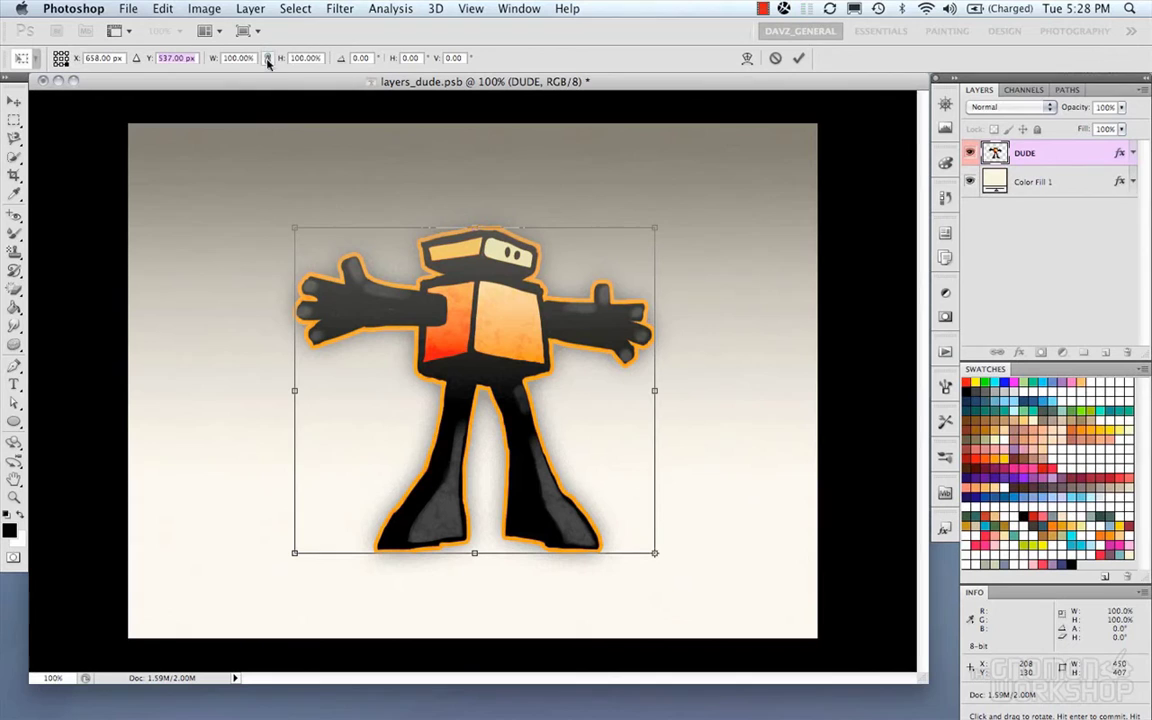
Try setting the figure's horizontal scale to 50% and undo it.
{"action": "left_click", "coordinate": [214, 57]}
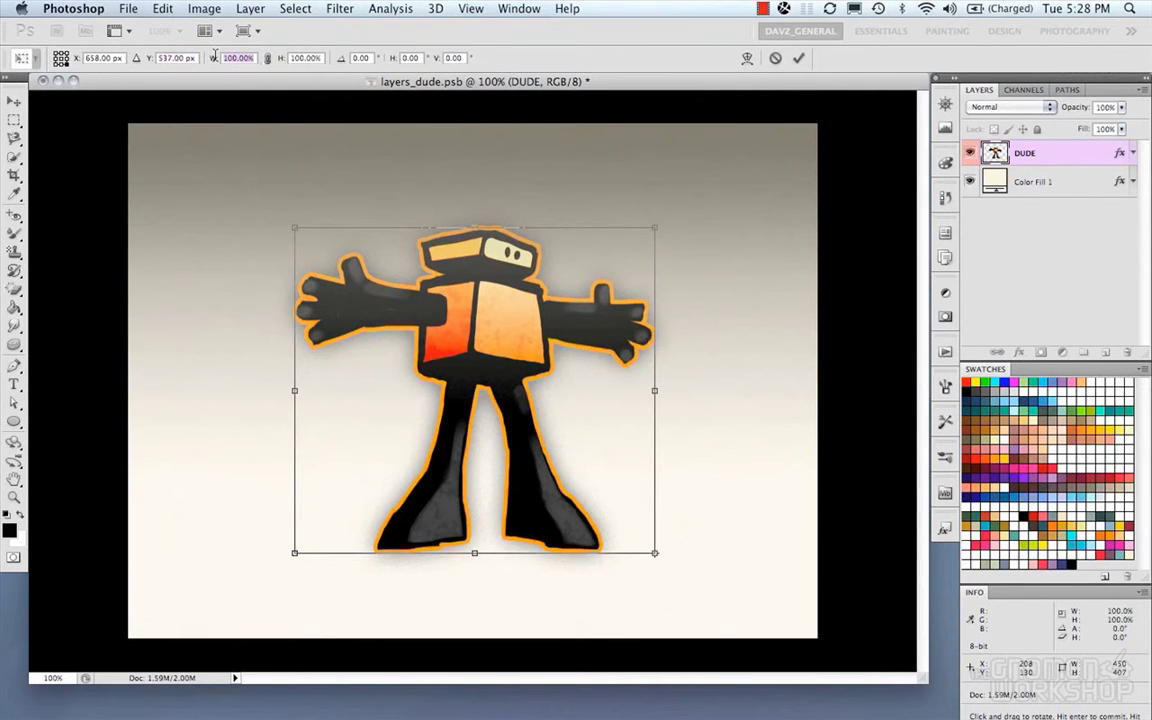
{"action": "type", "text": "50"}
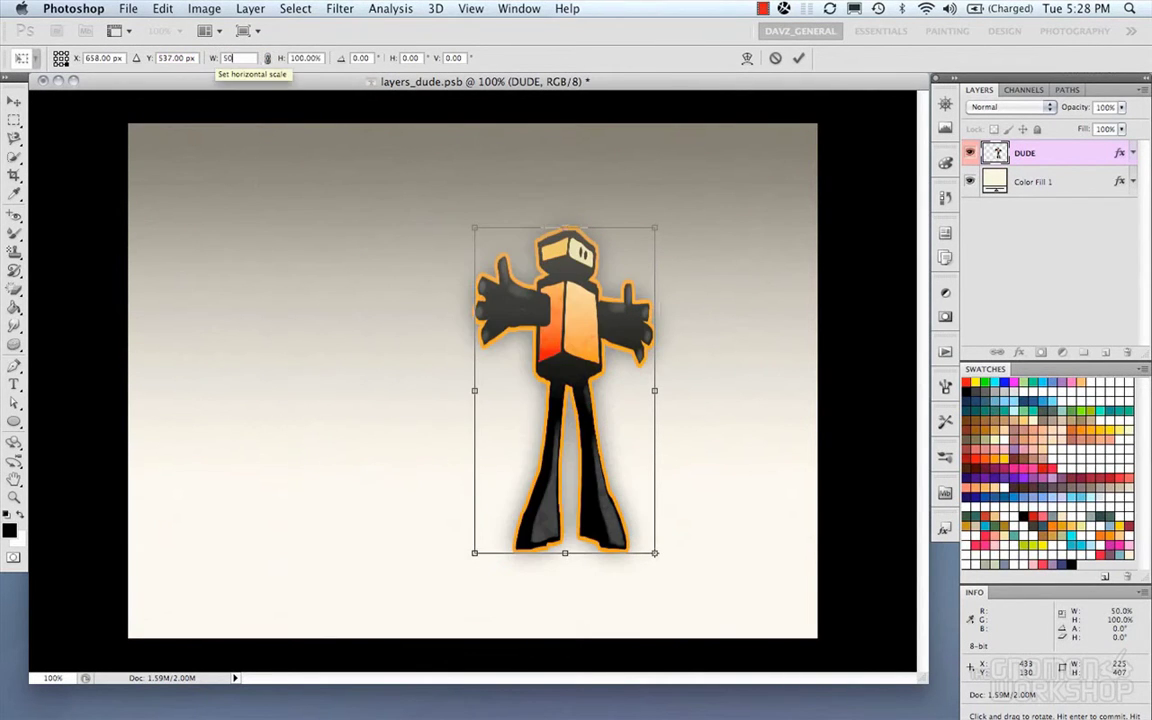
{"action": "key", "text": "super+z"}
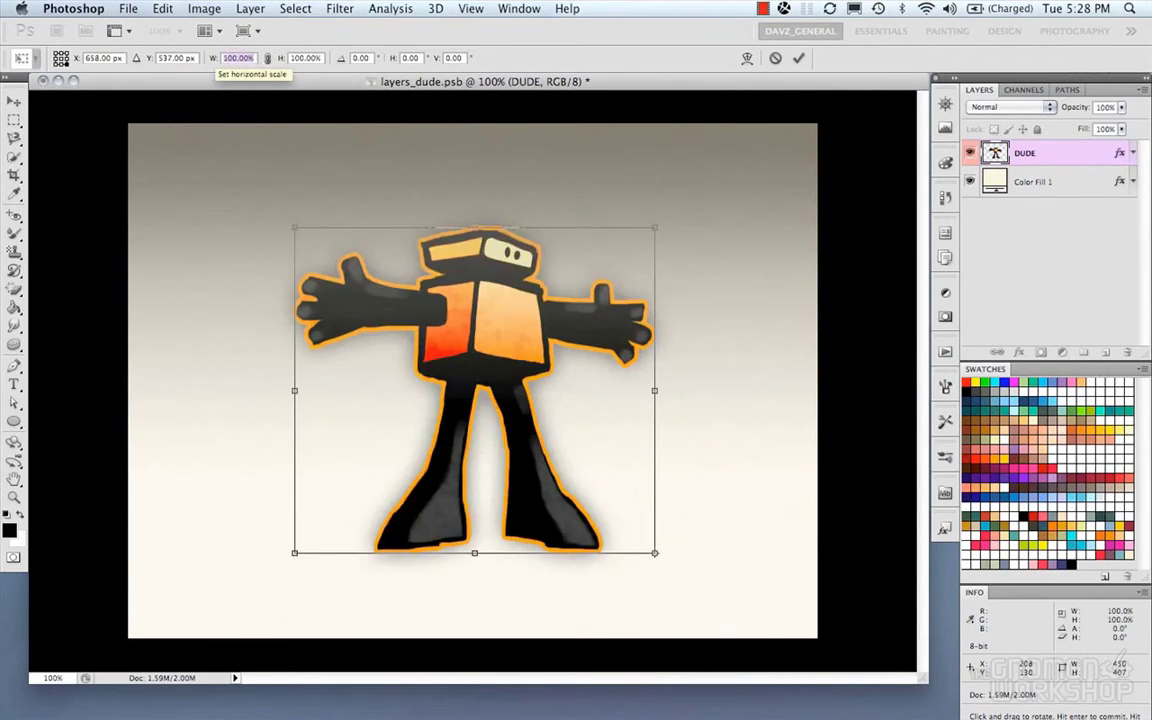
Try scaling the figure's height to 25%, and its linked width and height to 50%, undoing the changes.
{"action": "left_click", "coordinate": [305, 57]}
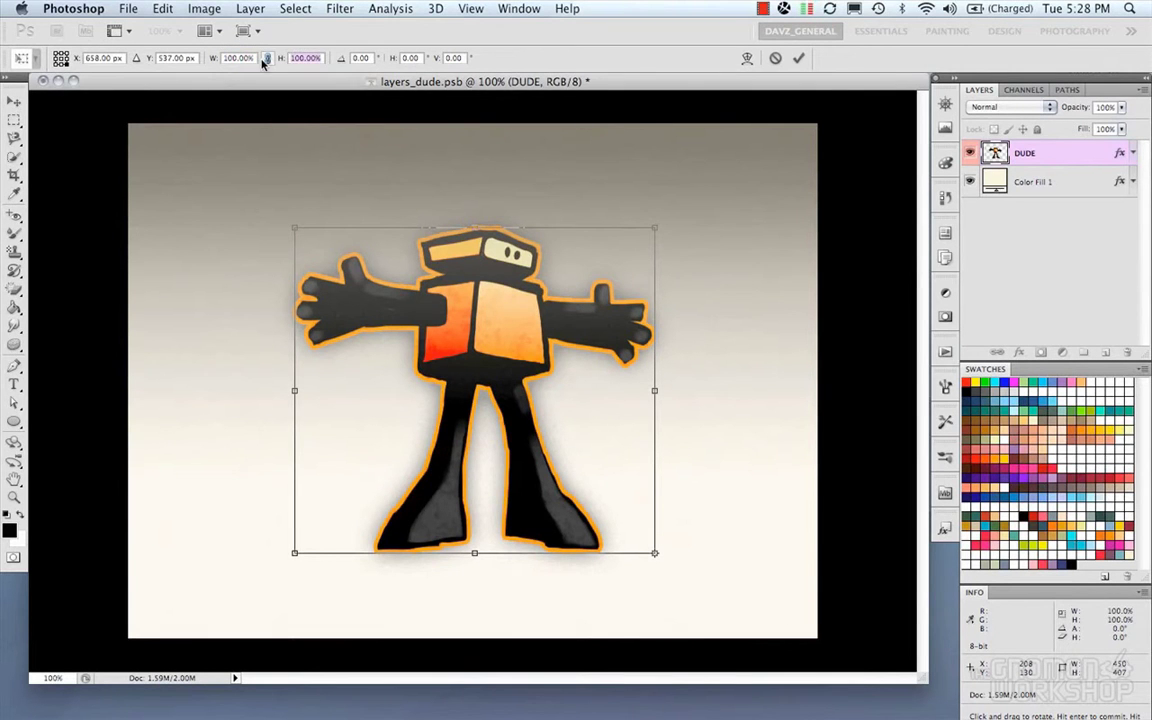
{"action": "type", "text": "25"}
{"action": "left_click", "coordinate": [267, 58]}
{"action": "left_click", "coordinate": [299, 56]}
{"action": "type", "text": "50%"}
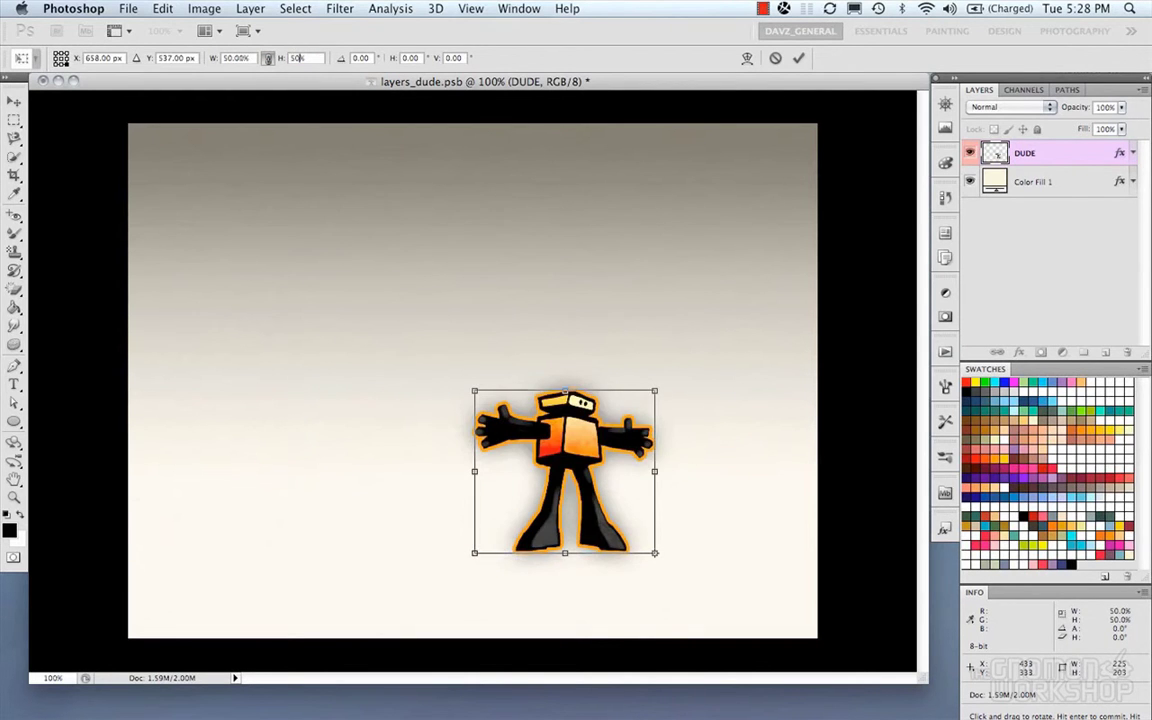
{"action": "key", "text": "super+z"}
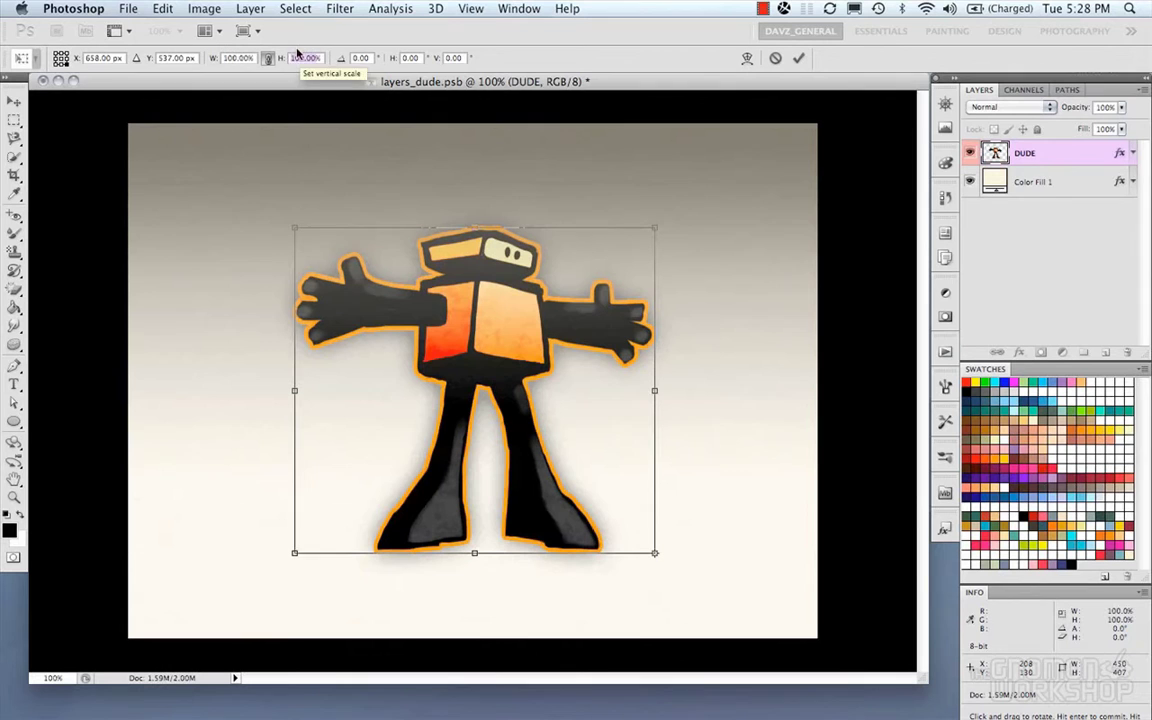
Try setting the figure's rotation angle to 45° and undo it.
{"action": "left_click", "coordinate": [344, 62]}
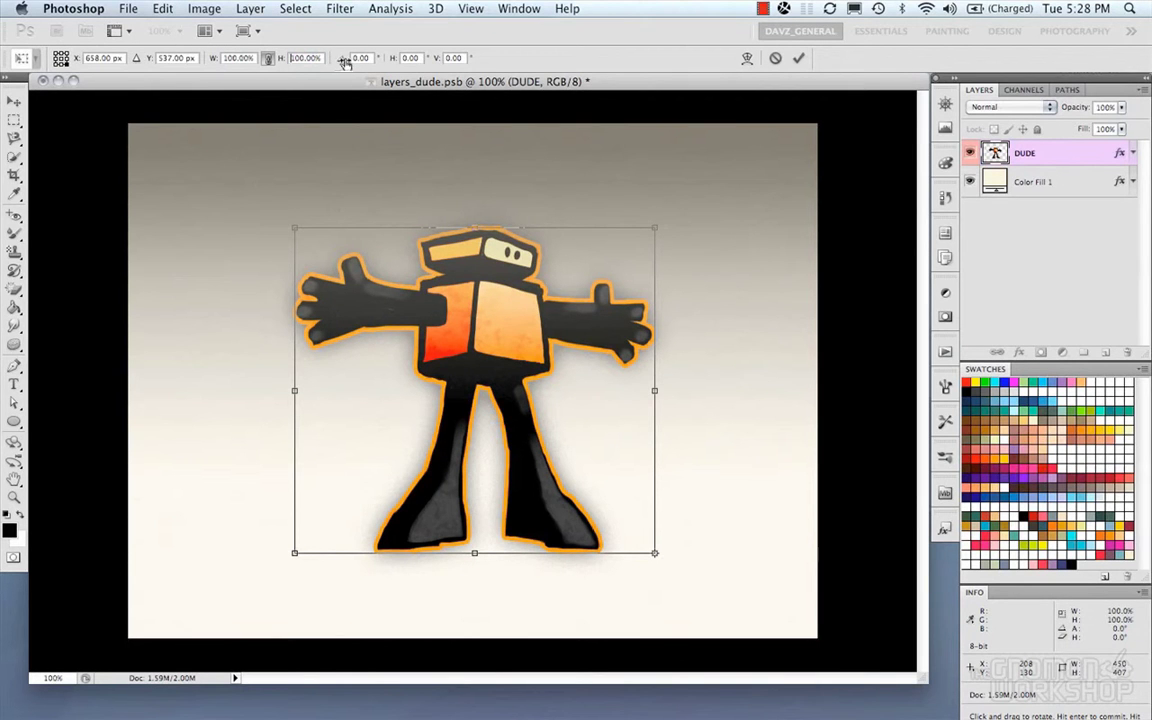
{"action": "left_click_drag", "start_coordinate": [371, 59], "coordinate": [331, 58]}
{"action": "type", "text": "45"}
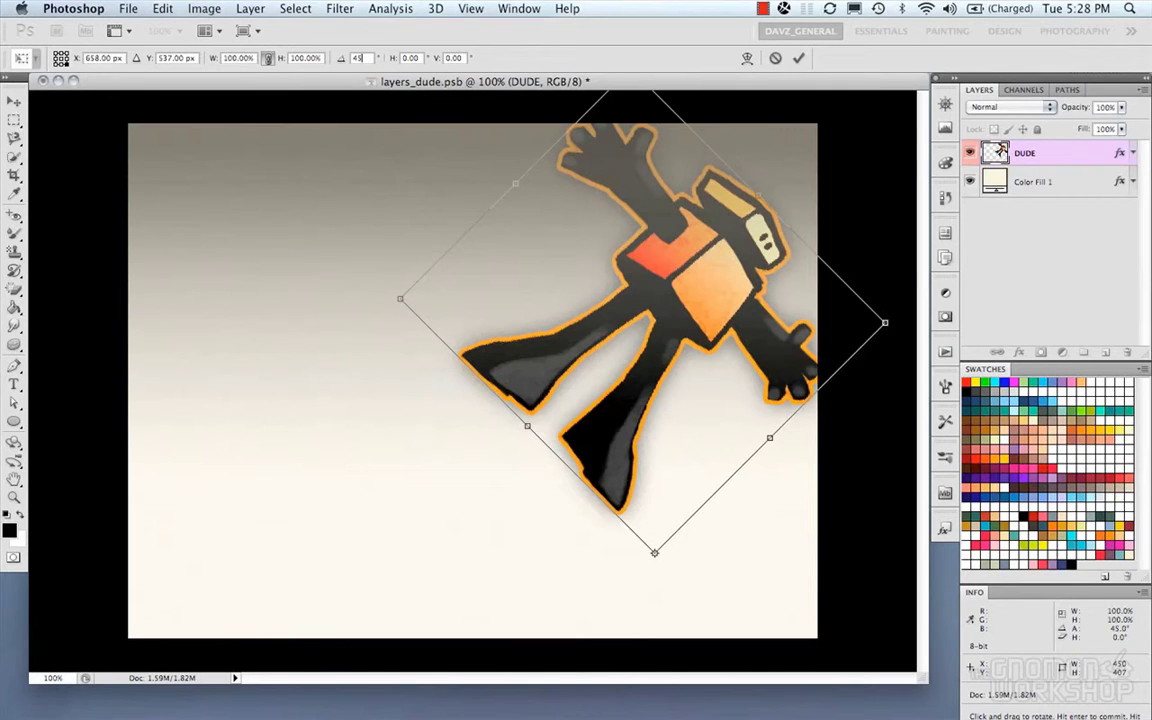
{"action": "key", "text": "super+z"}
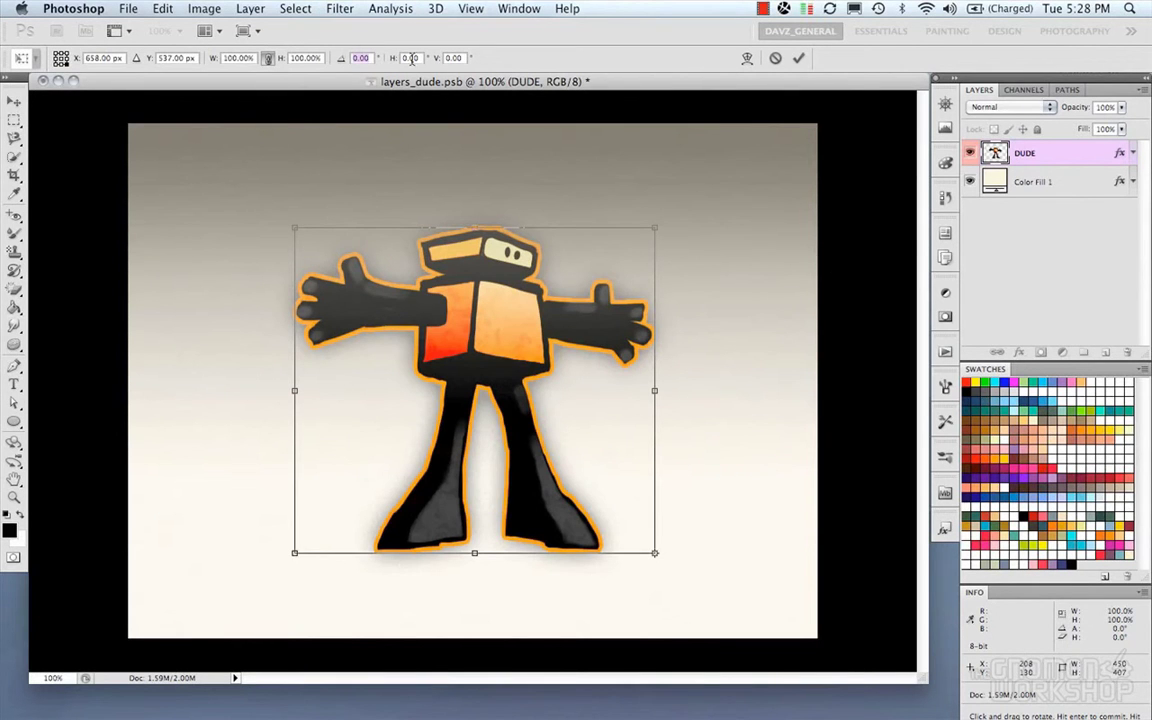
Try skewing the figure horizontally by about -4.46°.
{"action": "key", "text": "Tab"}
{"action": "left_click_drag", "start_coordinate": [394, 62], "coordinate": [38, 77]}
{"action": "key", "text": "shift+Tab"}
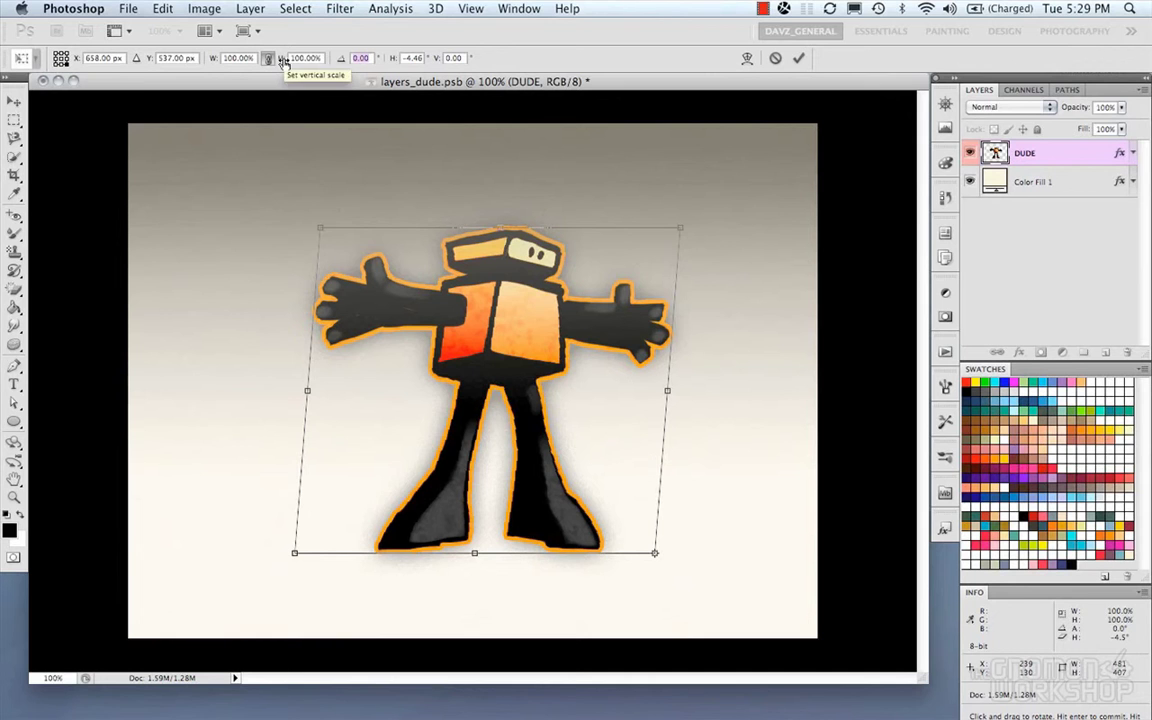
Try varying the figure's linked scale from -44% to 131%, then reset the scale to 100% and the horizontal skew to 0.
{"action": "left_click_drag", "start_coordinate": [283, 62], "coordinate": [519, 62]}
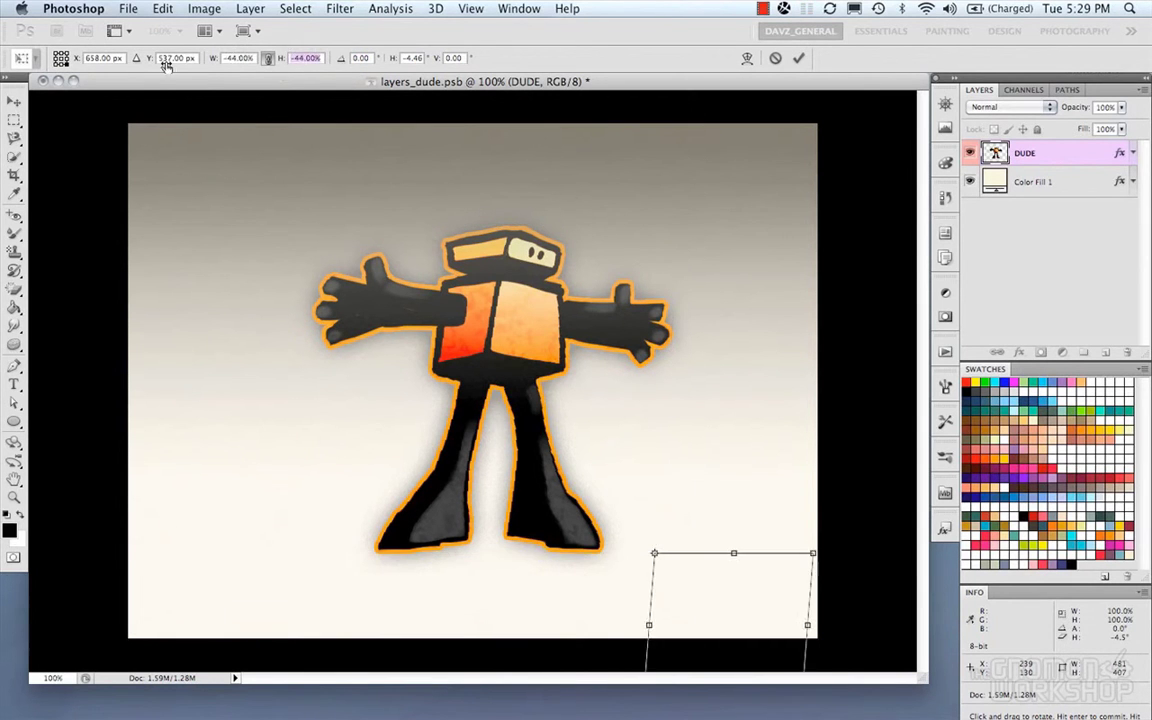
{"action": "left_click_drag", "start_coordinate": [166, 62], "coordinate": [309, 80]}
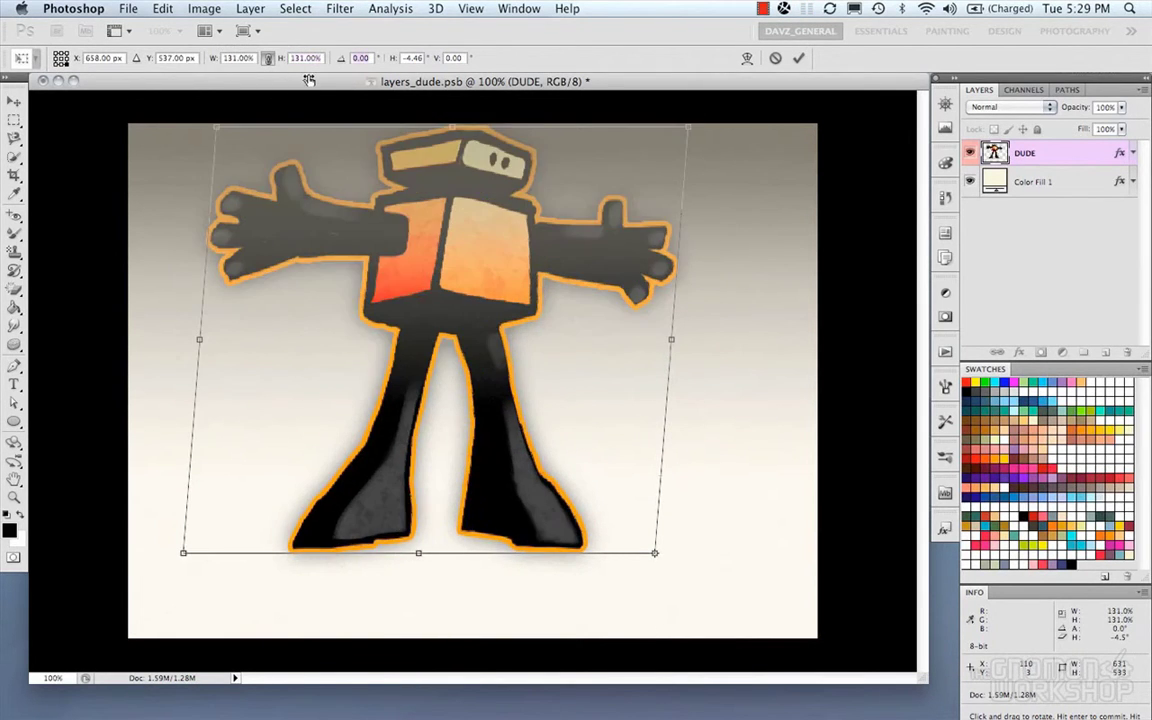
{"action": "double_click", "coordinate": [415, 58]}
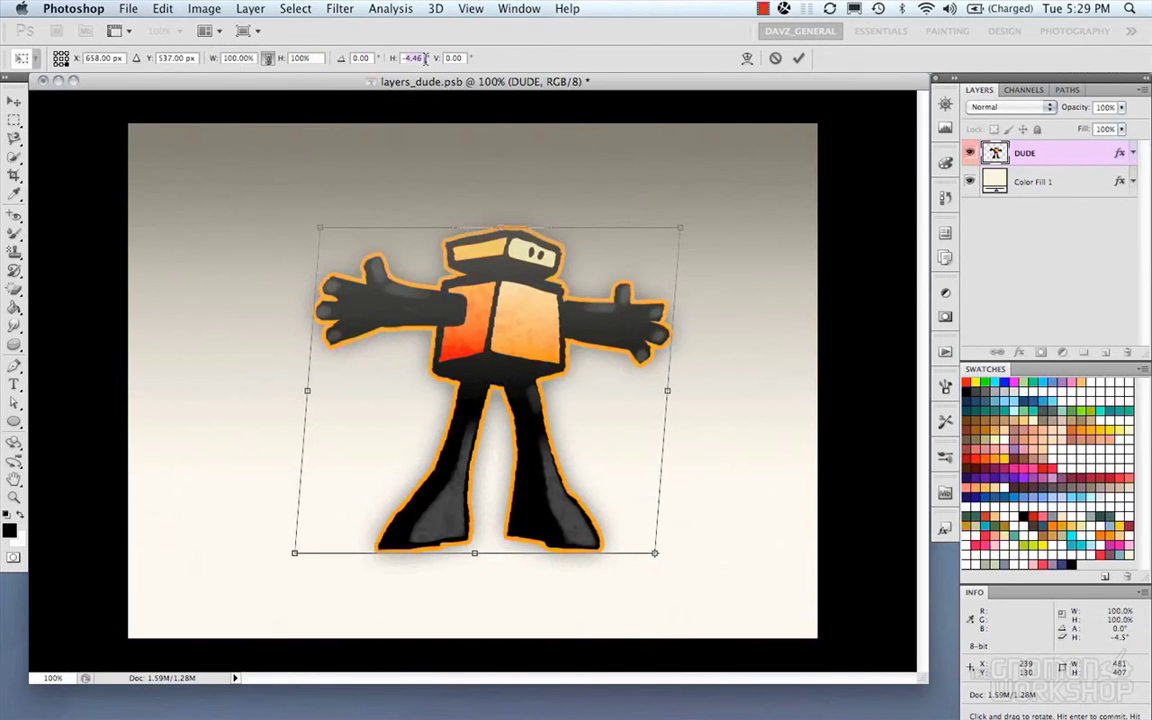
{"action": "type", "text": "0"}
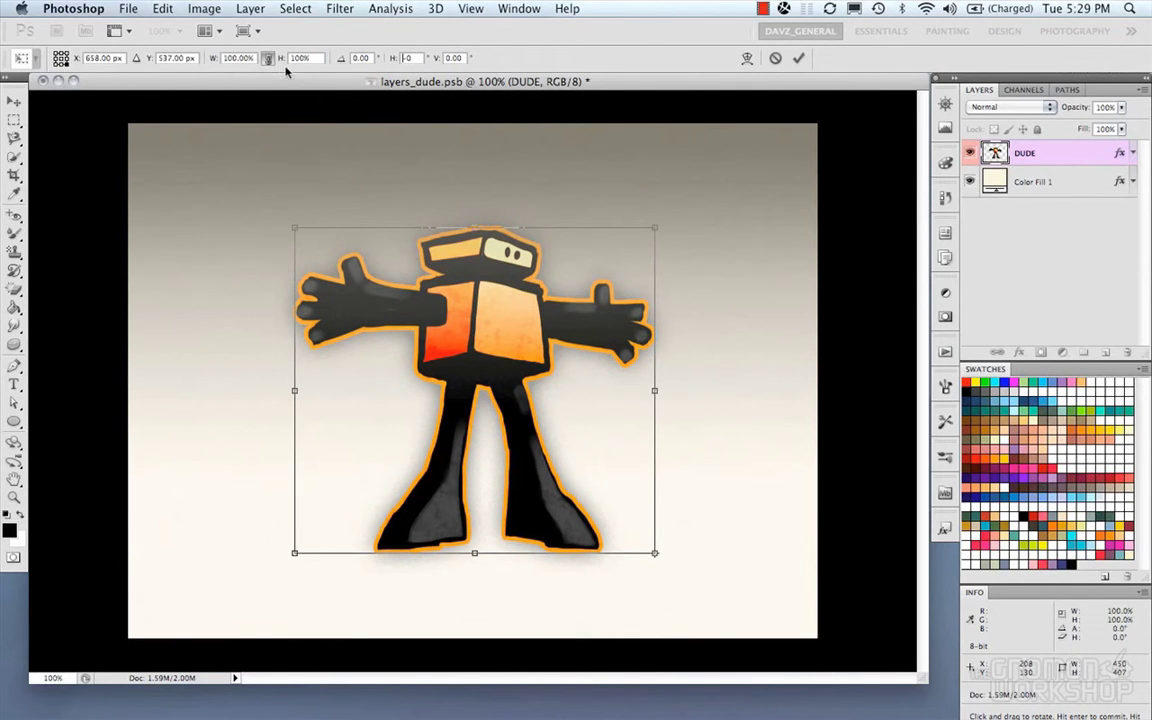
Try rotating the figure slightly about a centred reference point, undo it and cancel the transform.
{"action": "left_click", "coordinate": [61, 58]}
{"action": "left_click_drag", "start_coordinate": [326, 206], "coordinate": [353, 192]}
{"action": "key", "text": "super+z"}
{"action": "key", "text": "Escape"}
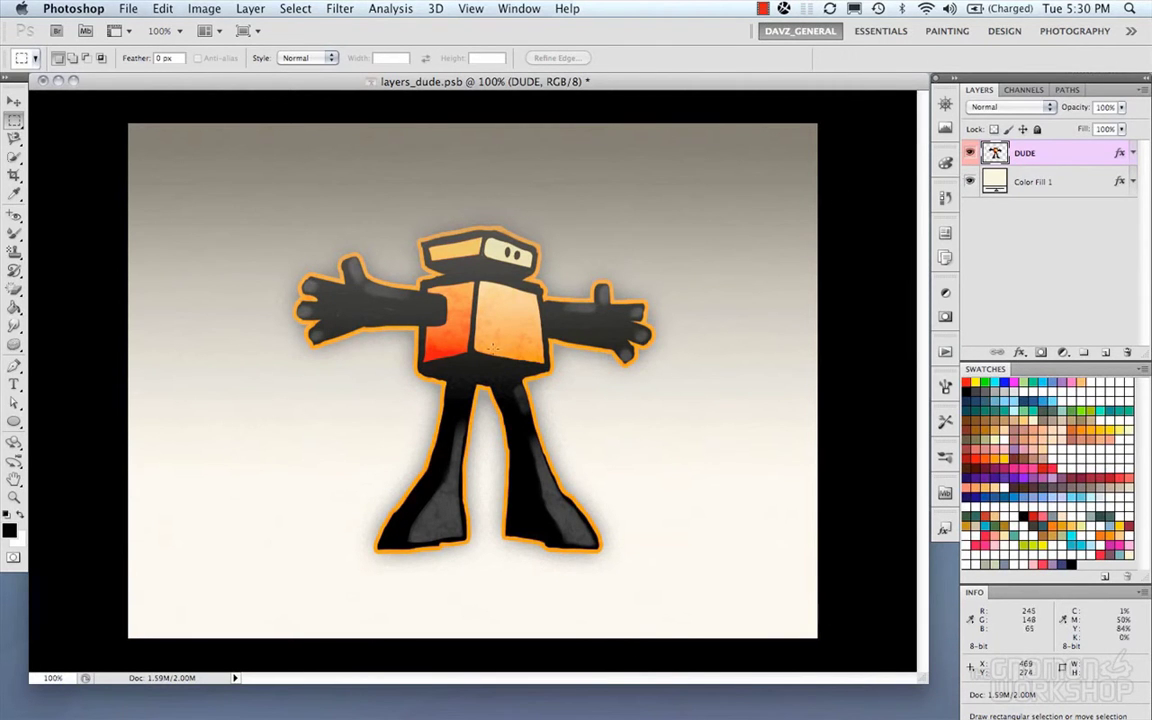
Duplicate the DUDE layer under the default copy name and clear the copy's layer style.
{"action": "right_click", "coordinate": [506, 340]}
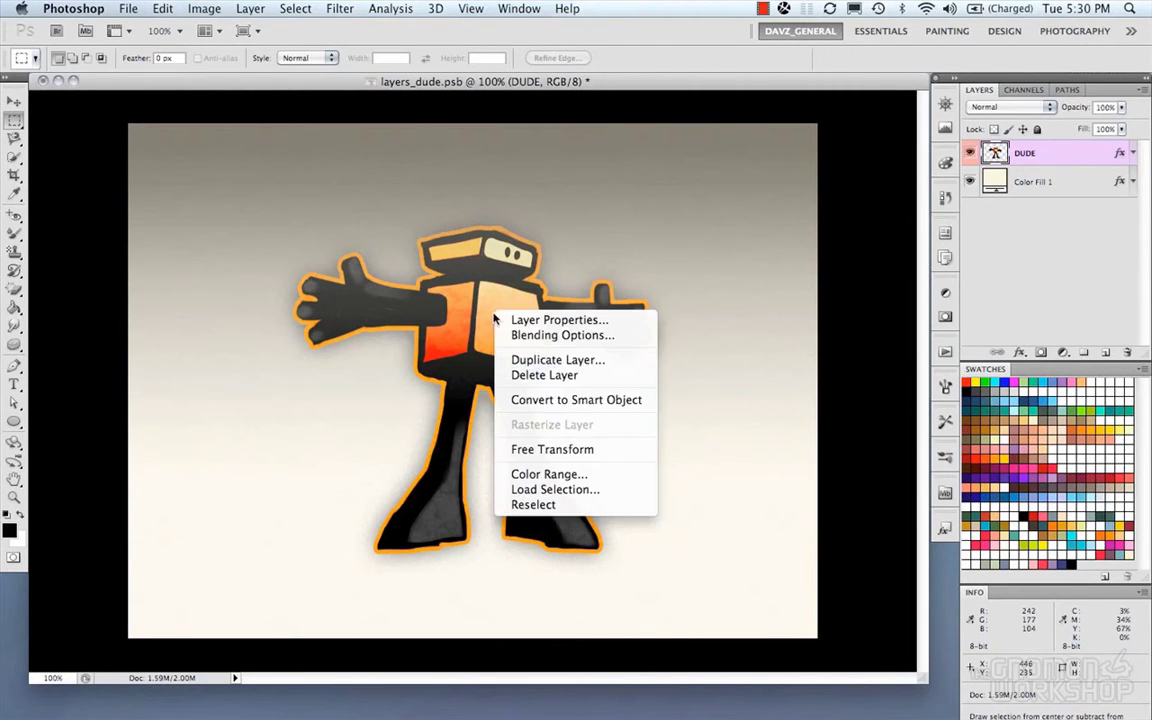
{"action": "left_click", "coordinate": [520, 360]}
{"action": "left_click", "coordinate": [724, 305]}
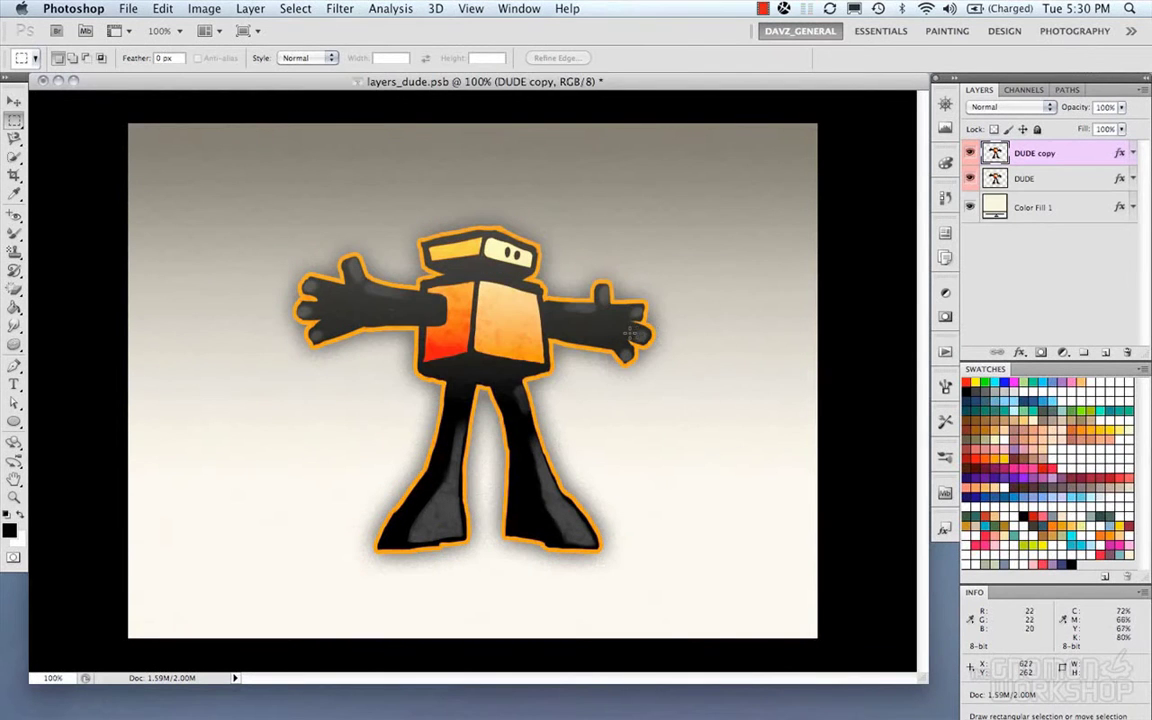
{"action": "right_click", "coordinate": [1122, 154]}
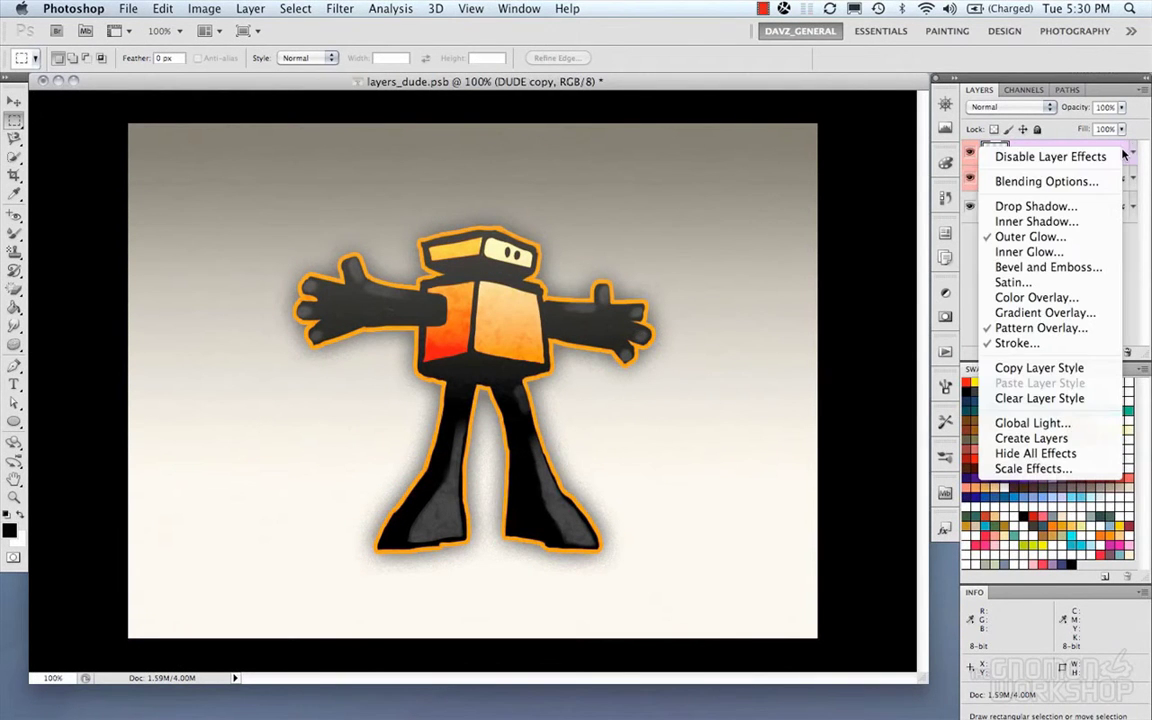
{"action": "left_click", "coordinate": [1078, 400]}
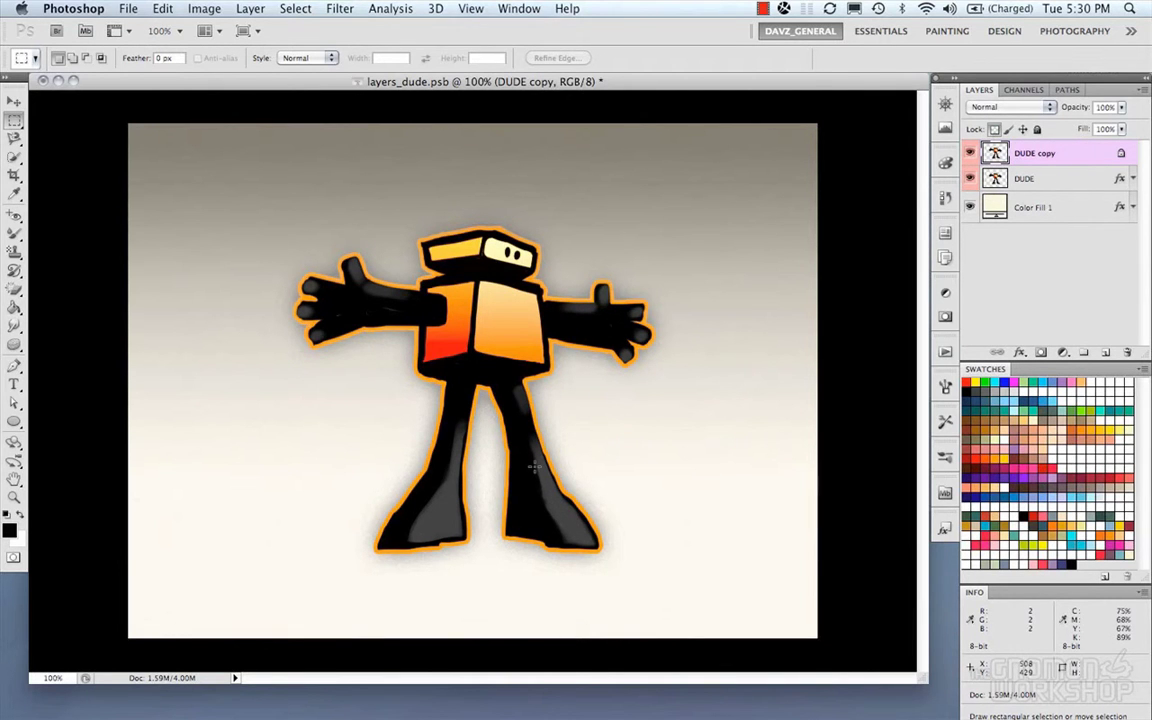
Fill only the DUDE copy's opaque pixels with black, unlock its transparency and move the layer below DUDE.
{"action": "key", "text": "alt+BackSpace"}
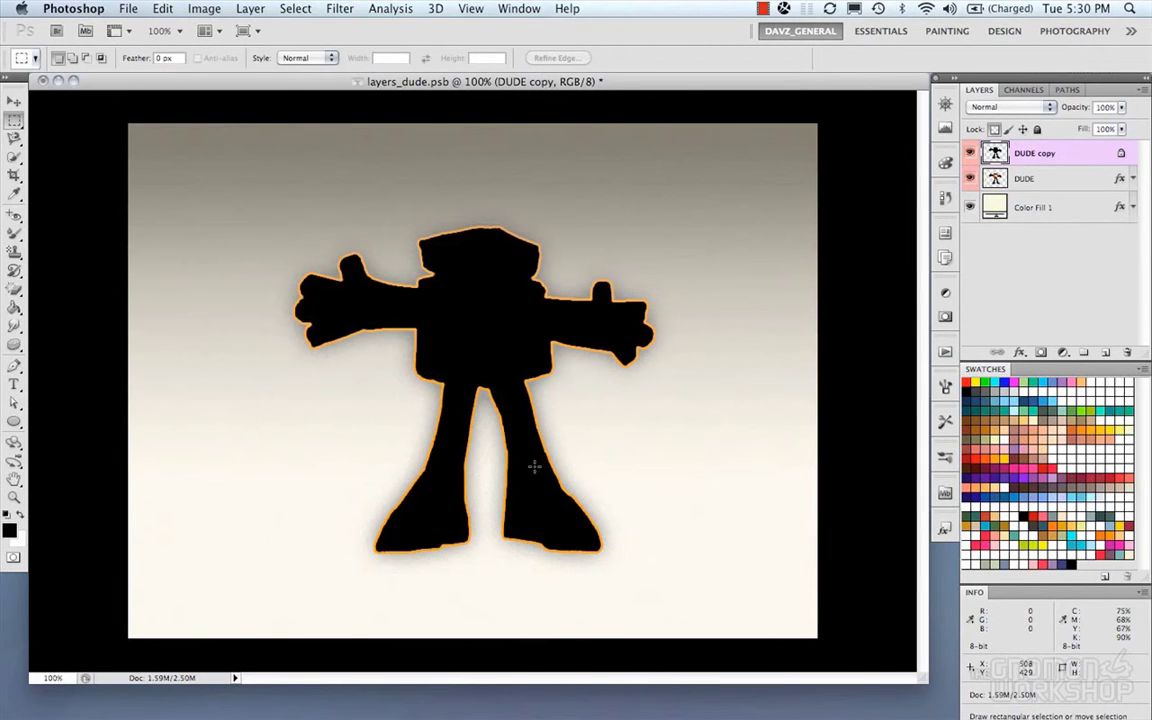
{"action": "key", "text": "slash"}
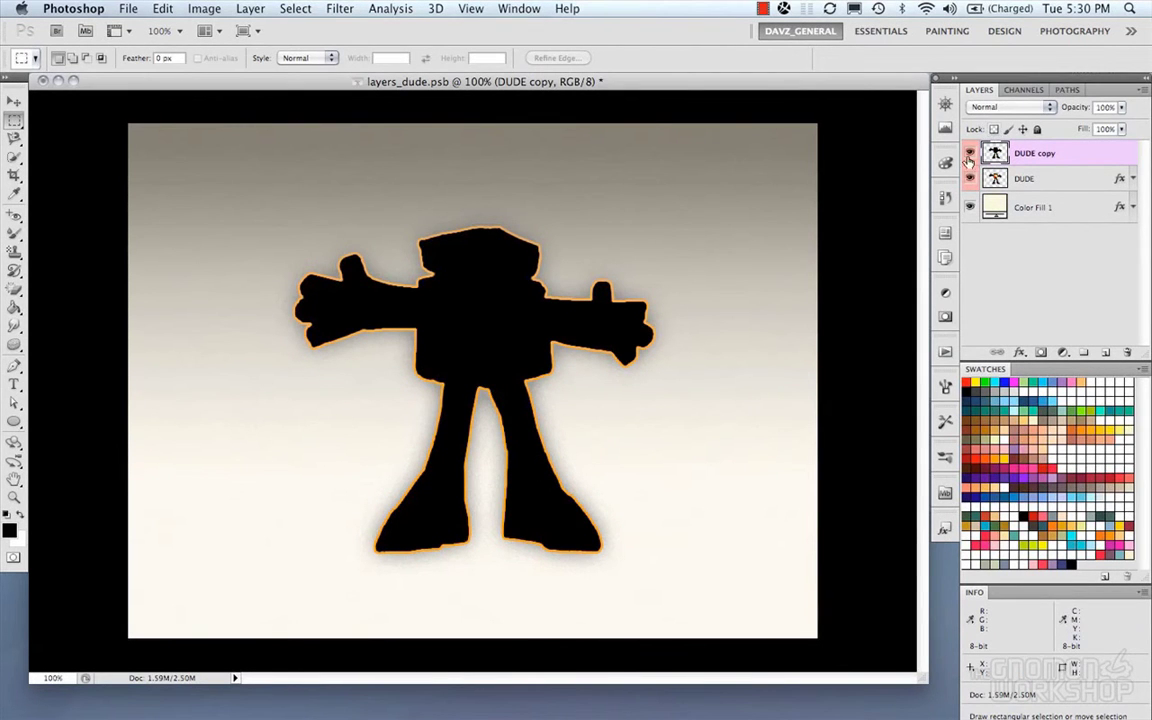
{"action": "left_click", "coordinate": [969, 155]}
{"action": "left_click", "coordinate": [969, 155]}
{"action": "key", "text": "super+bracketleft"}
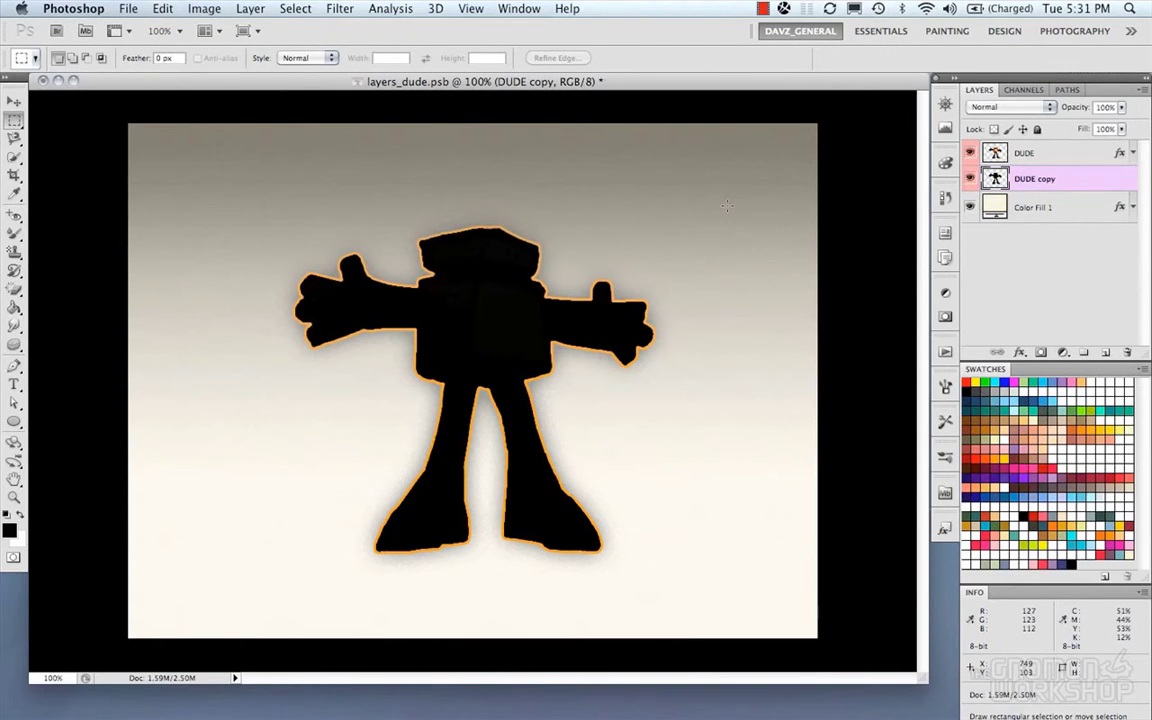
Squash the black DUDE copy down toward the feet to about 28.75% height and skew its upper edge left to about 57.55°.
{"action": "key", "text": "super+t"}
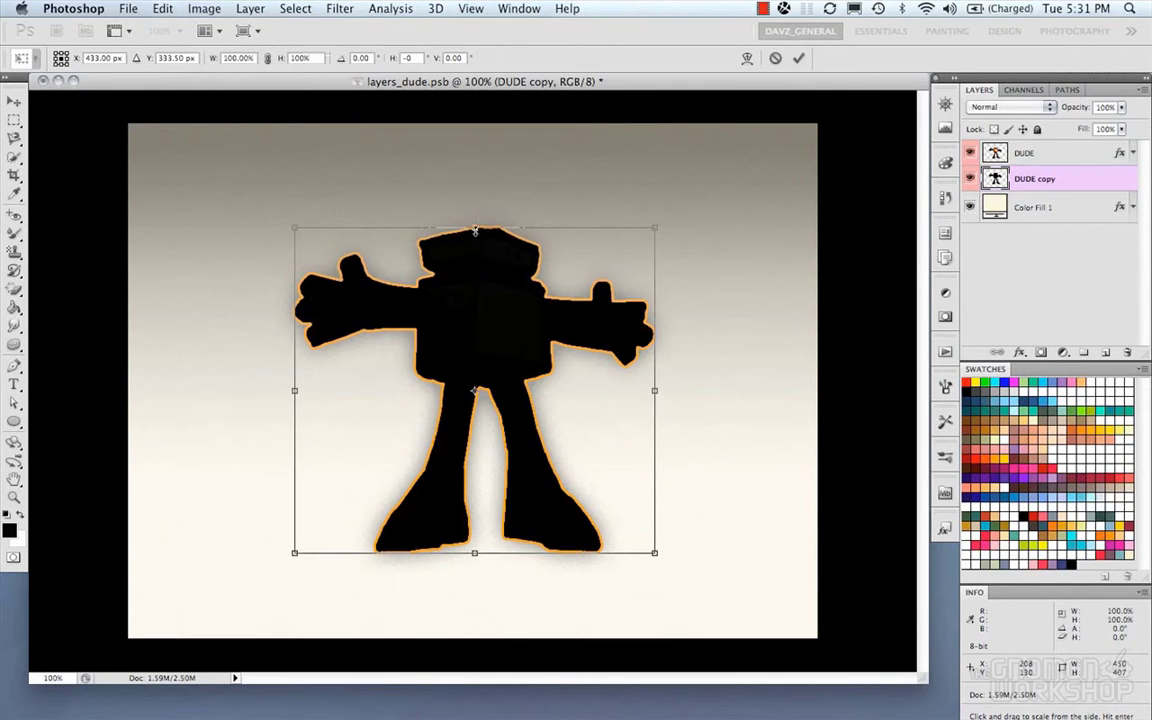
{"action": "left_click_drag", "start_coordinate": [475, 229], "coordinate": [475, 462]}
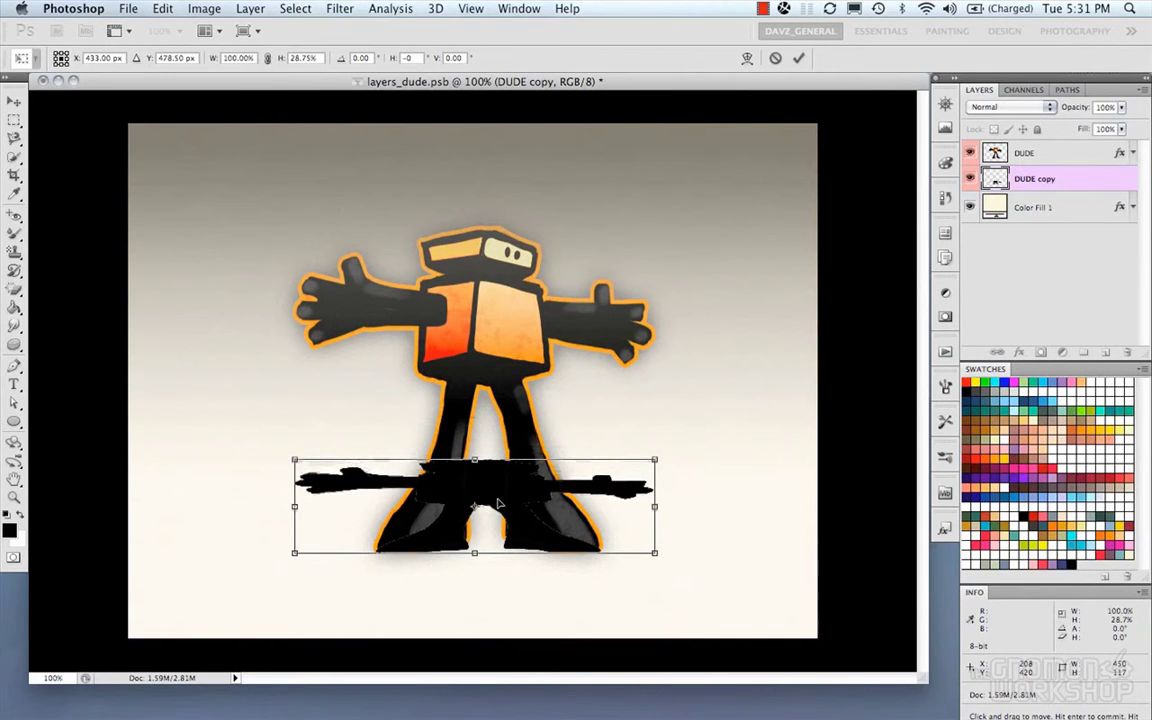
{"action": "right_click", "coordinate": [499, 481]}
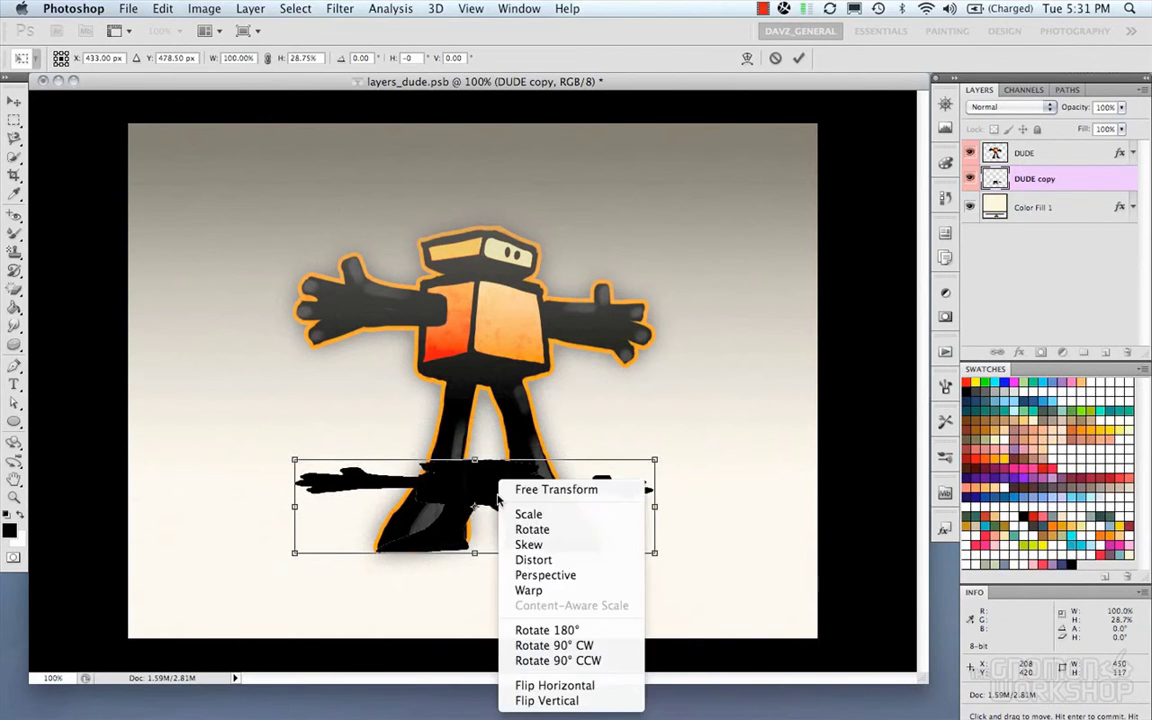
{"action": "left_click", "coordinate": [528, 544]}
{"action": "left_click_drag", "start_coordinate": [474, 471], "coordinate": [326, 476]}
Scale the skewed shadow shape's height down further to about 22.85%.
{"action": "right_click", "coordinate": [352, 481]}
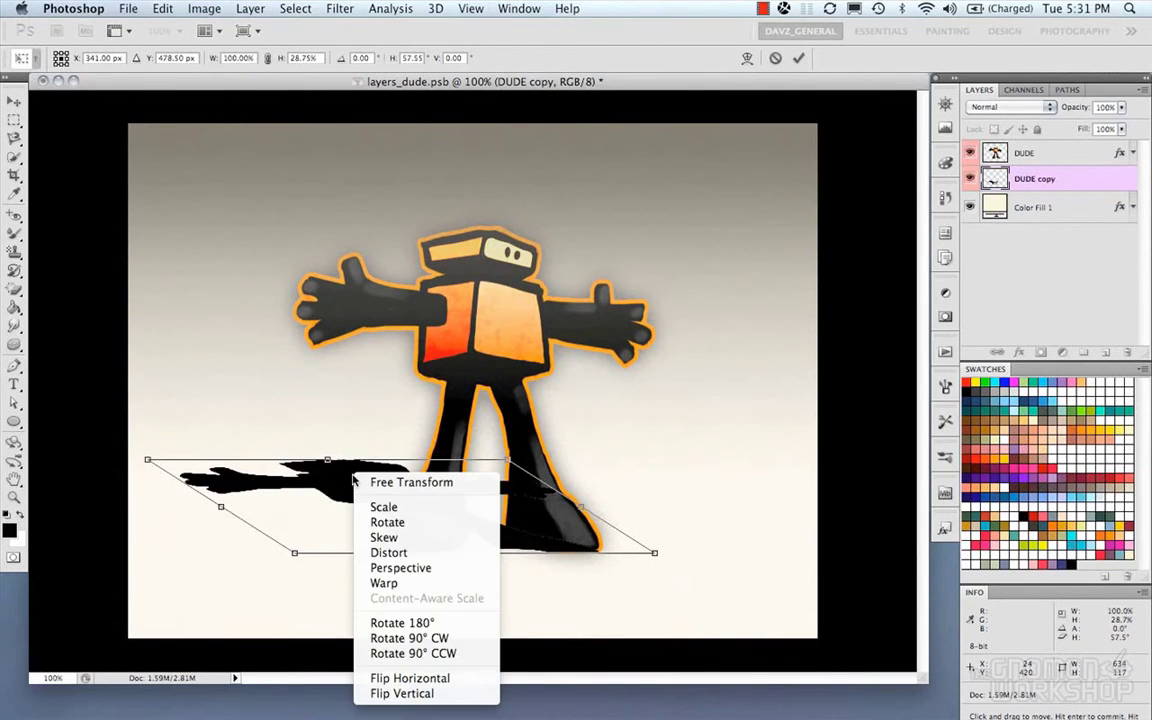
{"action": "left_click", "coordinate": [385, 508]}
{"action": "mouse_move", "coordinate": [328, 460]}
{"action": "left_mouse_down"}
{"action": "mouse_move", "coordinate": [334, 490]}
{"action": "mouse_move", "coordinate": [333, 480]}
{"action": "left_mouse_up"}
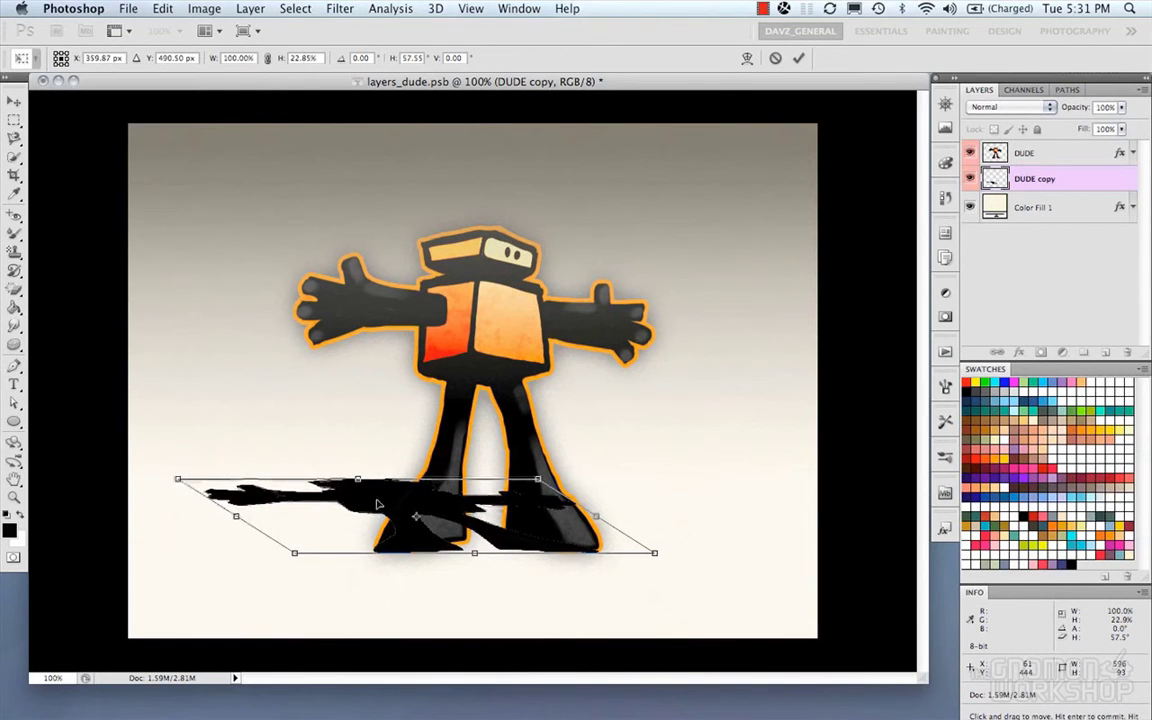
Distort the shadow's upper edge farther left to a horizontal skew of about 66° and commit the transform.
{"action": "right_click", "coordinate": [456, 482]}
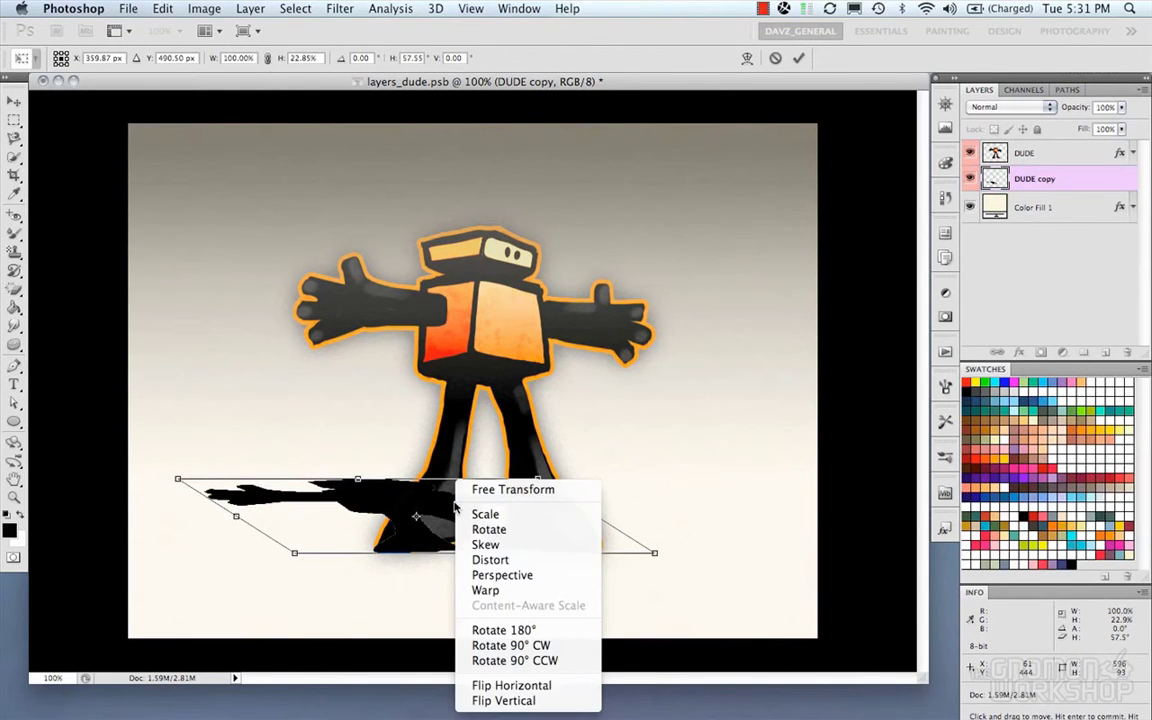
{"action": "left_click", "coordinate": [490, 560]}
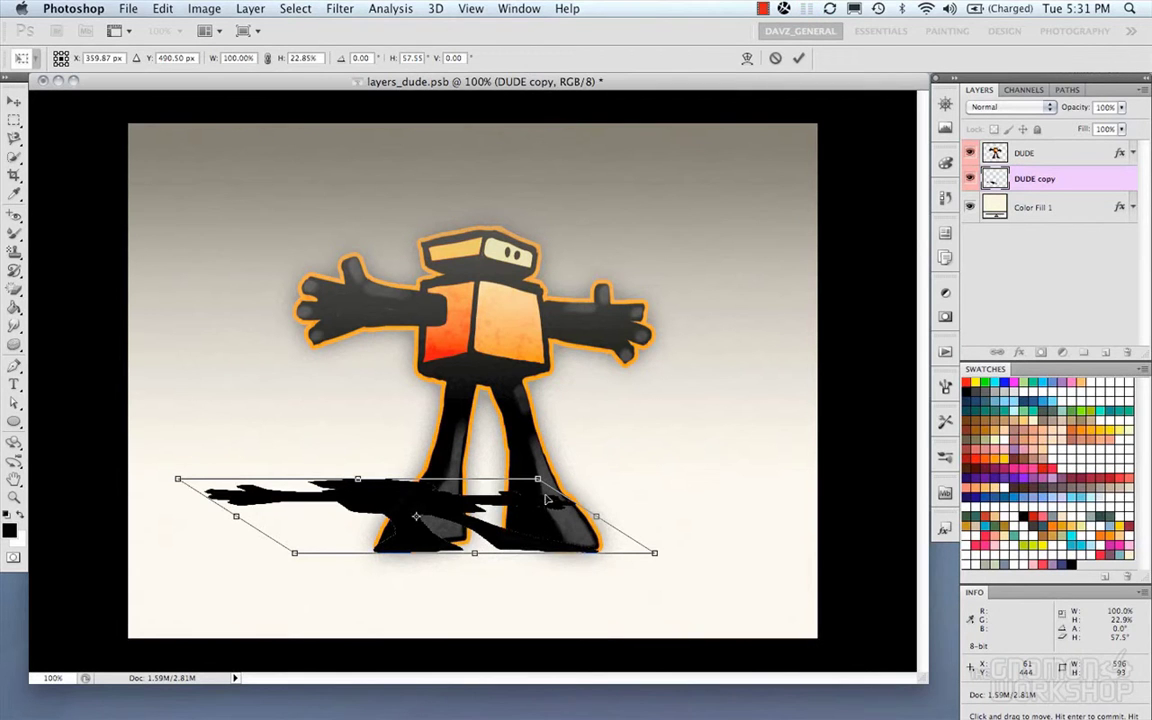
{"action": "left_click_drag", "start_coordinate": [540, 483], "coordinate": [517, 484]}
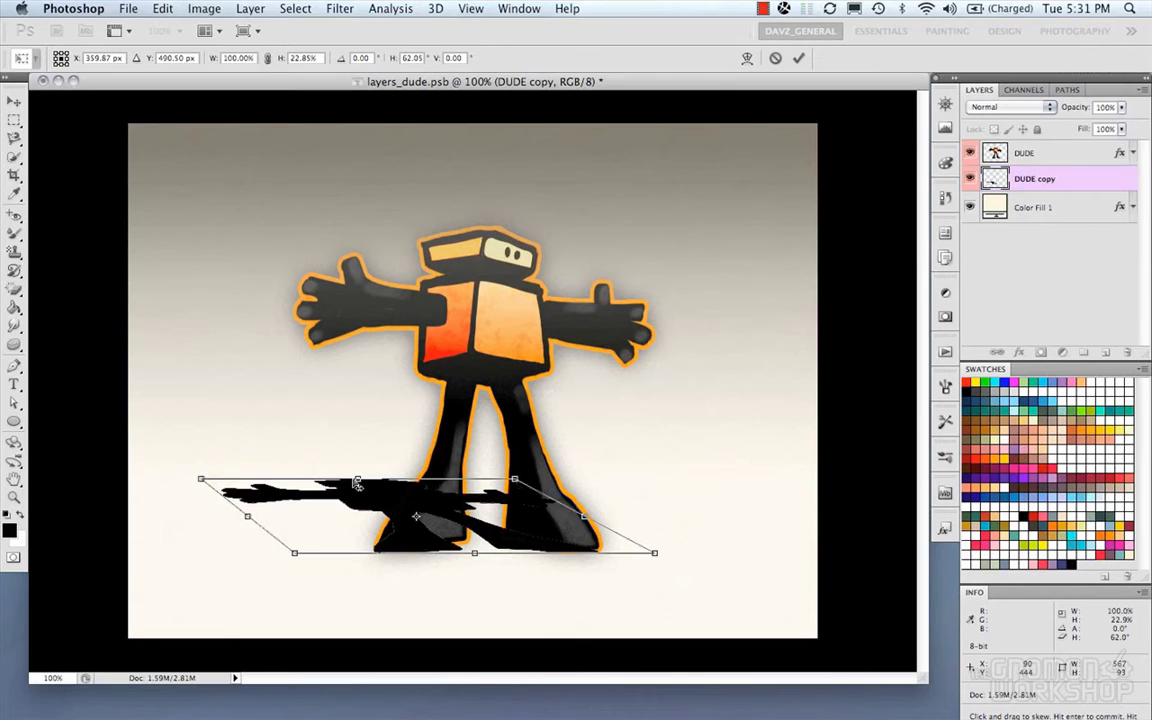
{"action": "left_click_drag", "start_coordinate": [357, 482], "coordinate": [330, 486]}
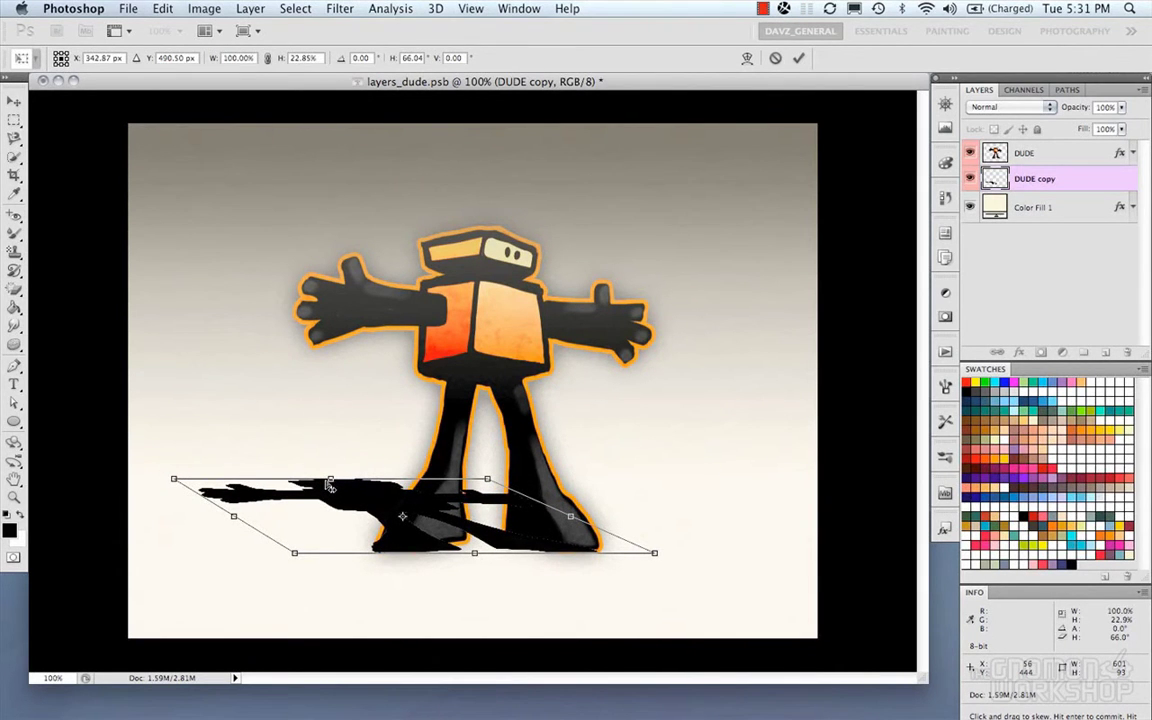
{"action": "key", "text": "Return"}
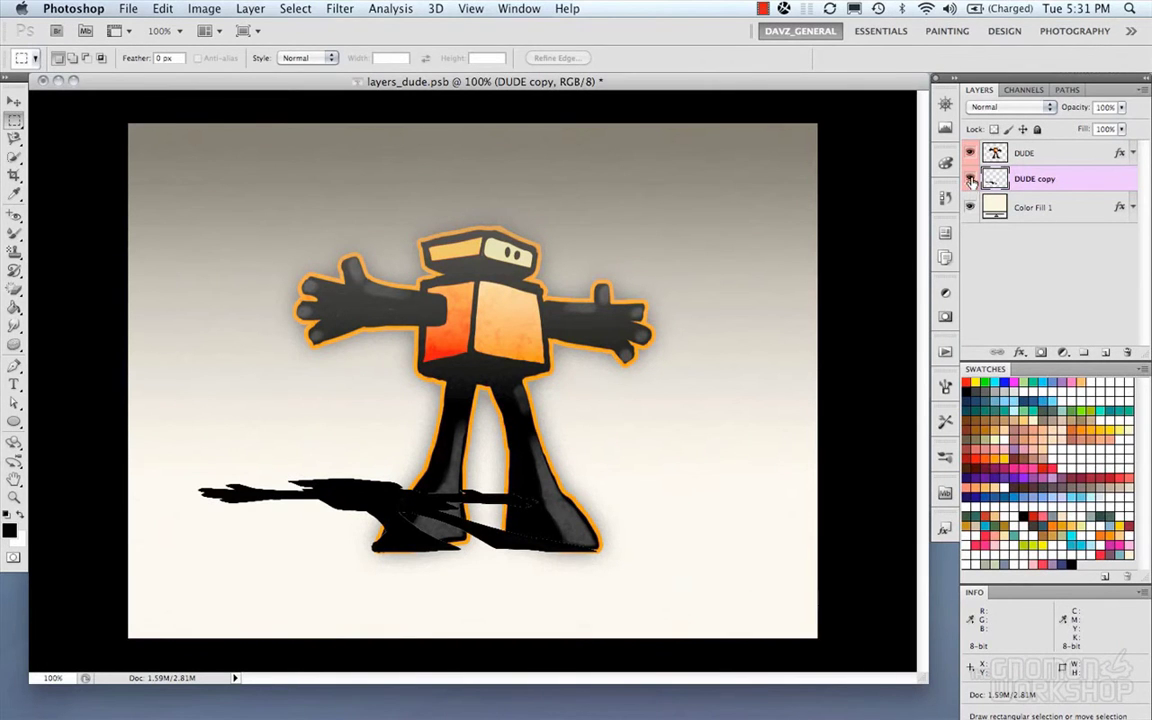
Apply a Gaussian Blur with a 3.0 pixel radius to the DUDE copy shadow layer.
{"action": "left_click", "coordinate": [337, 8]}
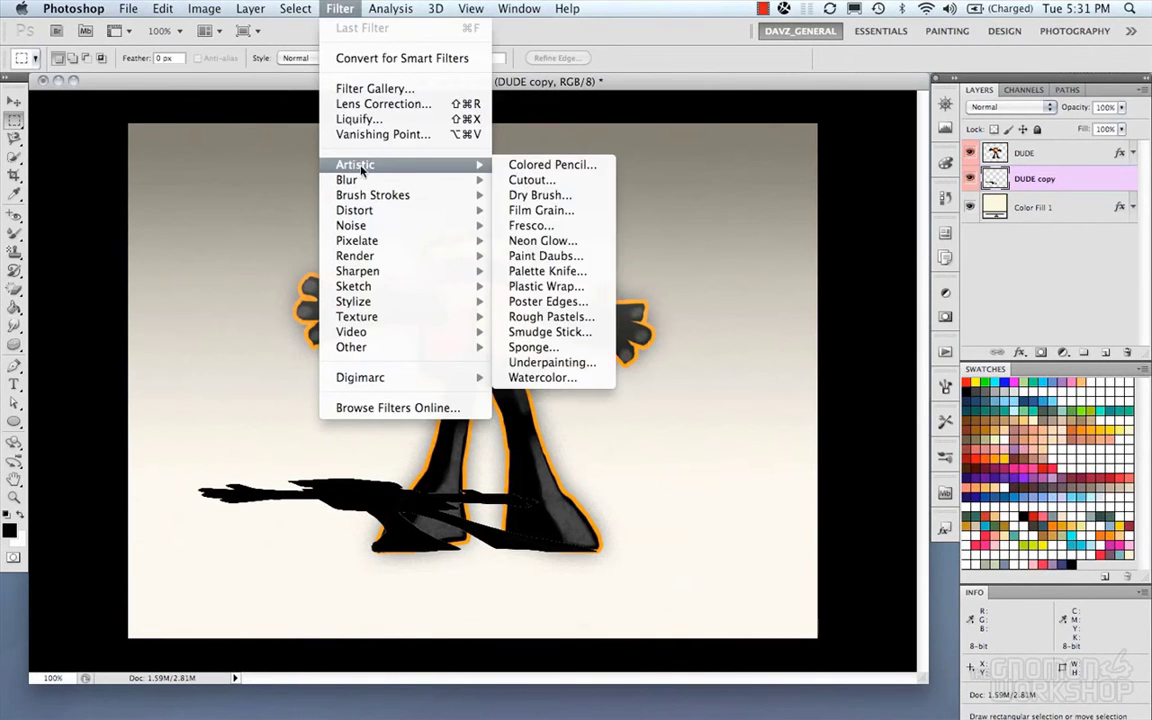
{"action": "mouse_move", "coordinate": [348, 180]}
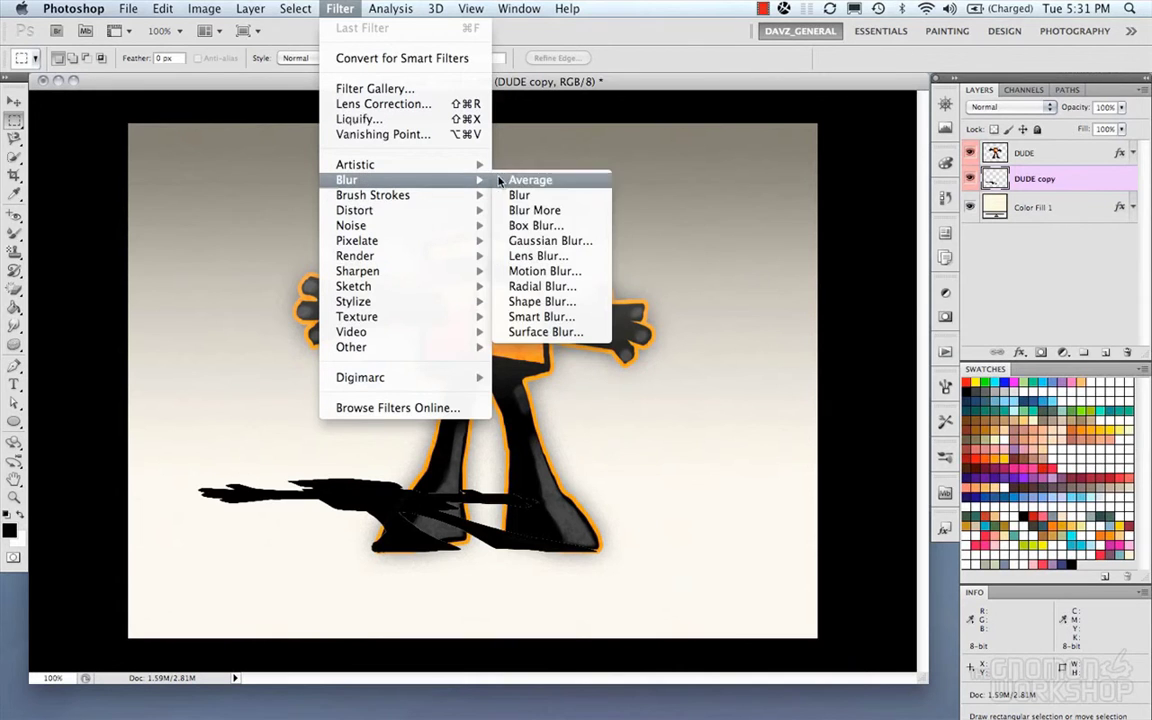
{"action": "left_click", "coordinate": [550, 240]}
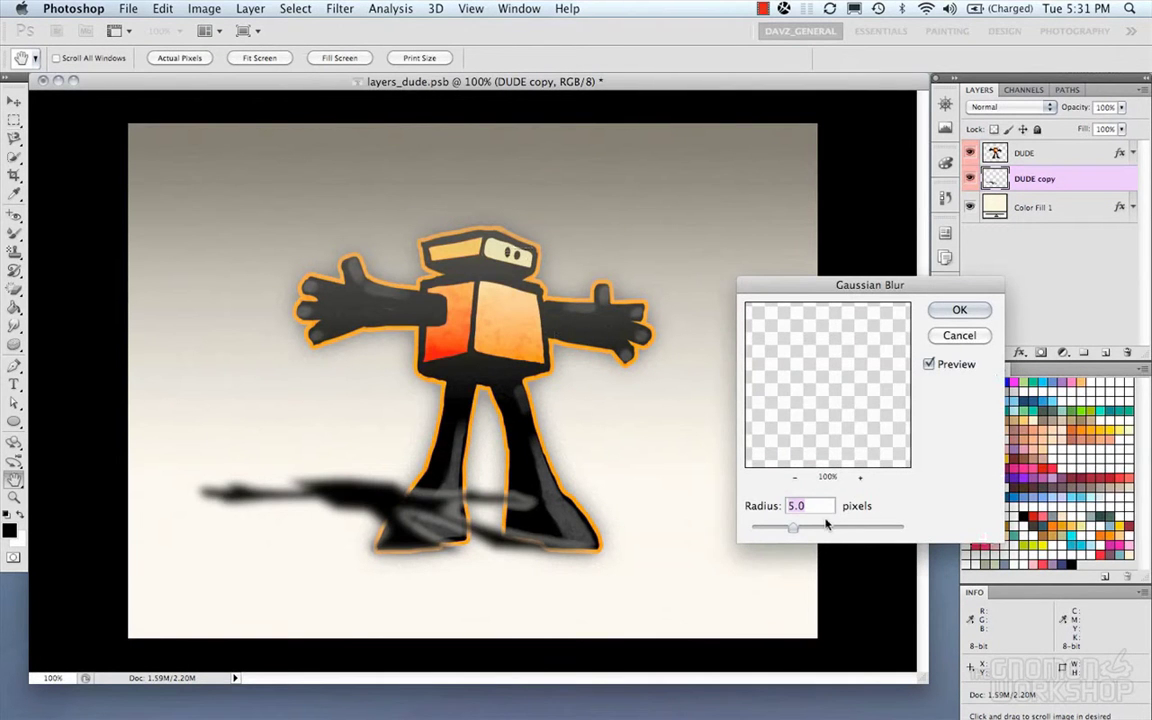
{"action": "left_click_drag", "start_coordinate": [792, 527], "coordinate": [783, 530]}
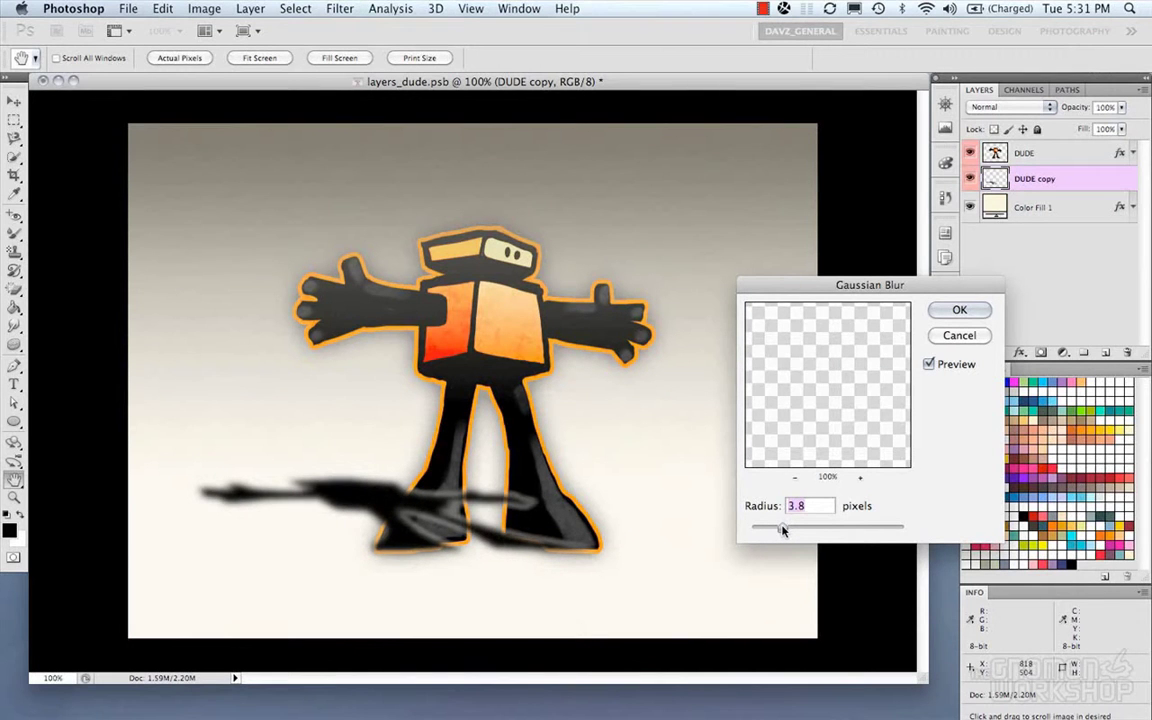
{"action": "left_click_drag", "start_coordinate": [781, 531], "coordinate": [778, 532]}
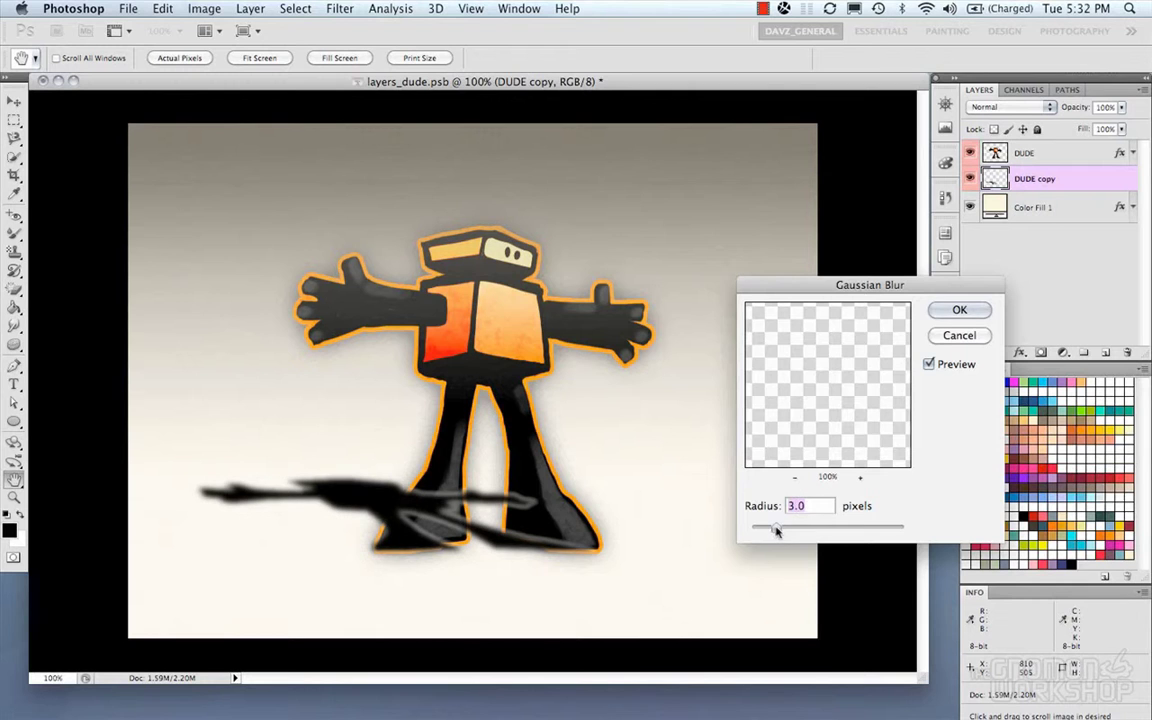
{"action": "left_click", "coordinate": [957, 311]}
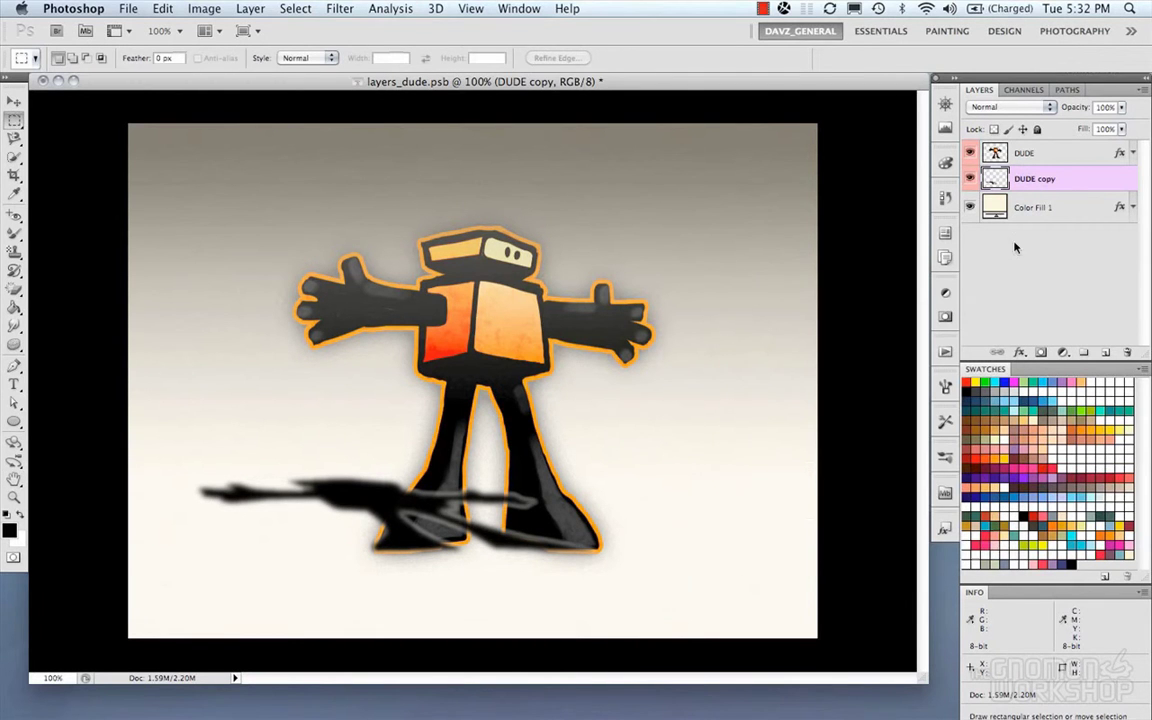
Load the DUDE layer's outline as a selection, add it as a mask to the DUDE copy layer, and invert that mask.
{"action": "left_click", "coordinate": [1054, 158]}
{"action": "left_click", "coordinate": [1056, 177]}
{"action": "left_click", "coordinate": [1000, 156], "text": "super"}
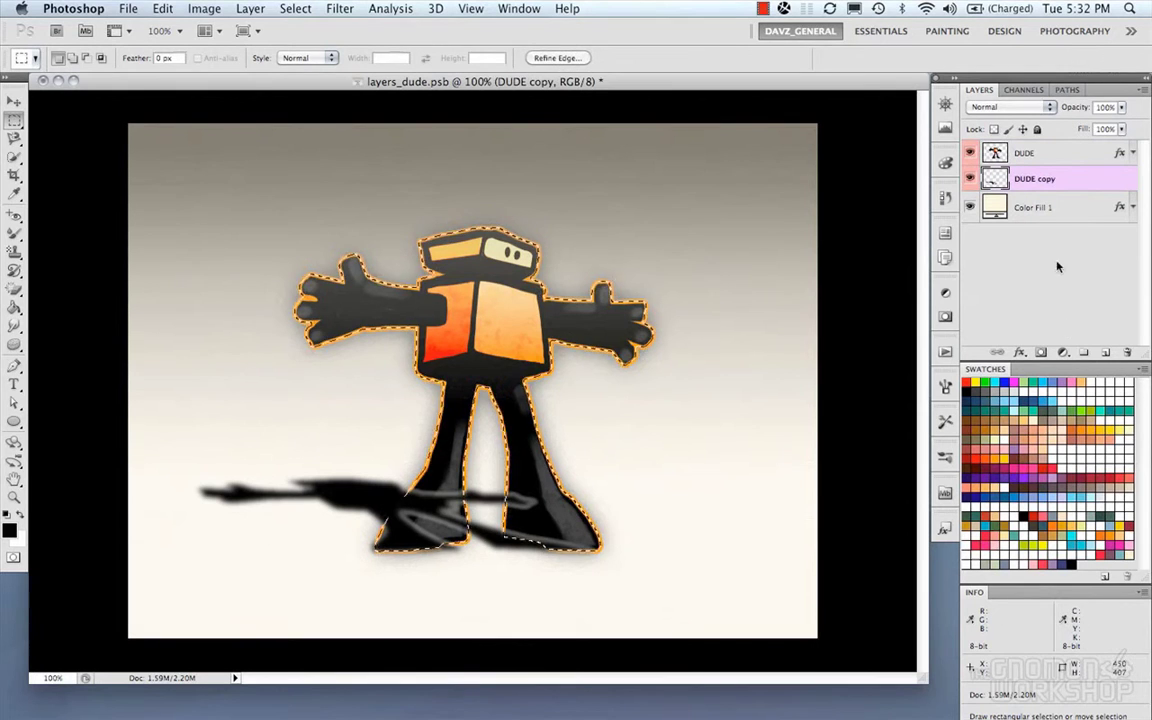
{"action": "left_click", "coordinate": [1042, 353]}
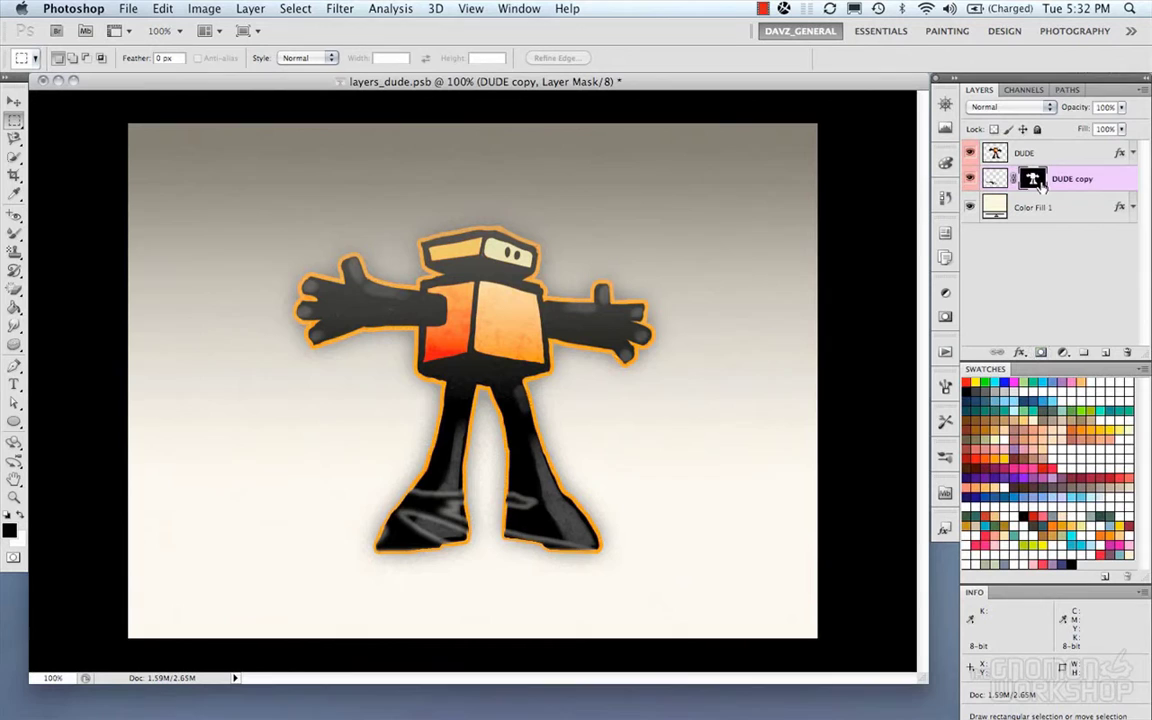
{"action": "key", "text": "super+i"}
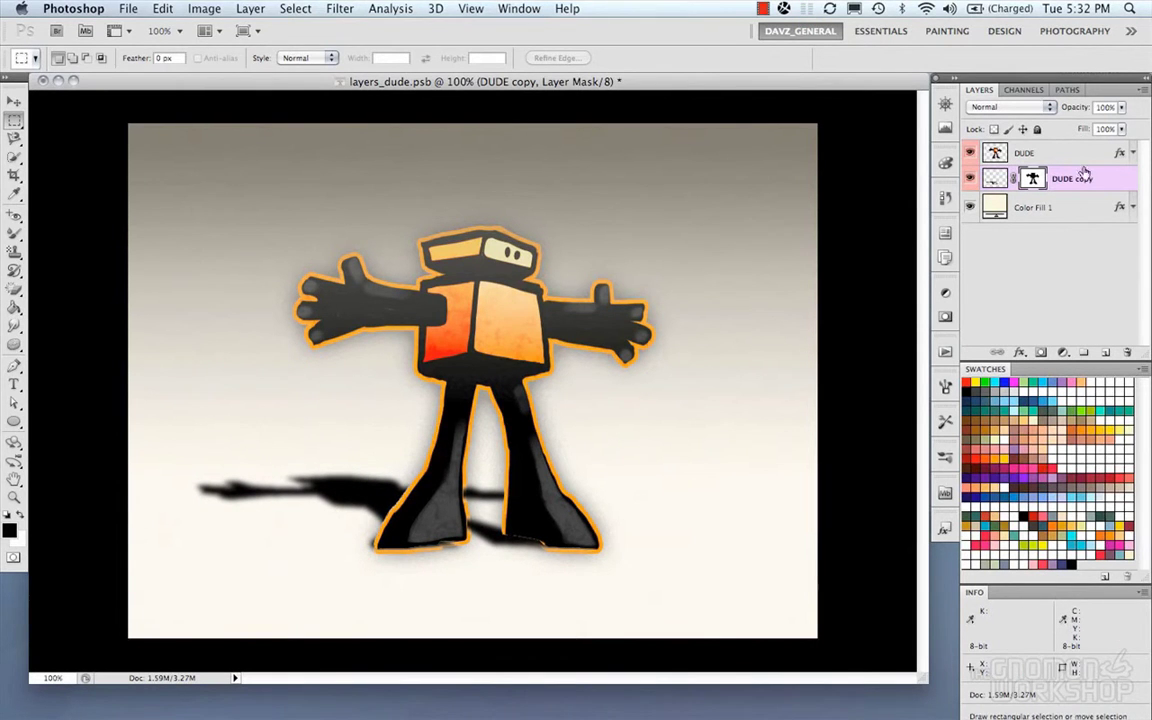
Lower the DUDE copy shadow layer's opacity to 60% and toggle its visibility to compare the result.
{"action": "left_click", "coordinate": [993, 178]}
{"action": "left_click", "coordinate": [1121, 107]}
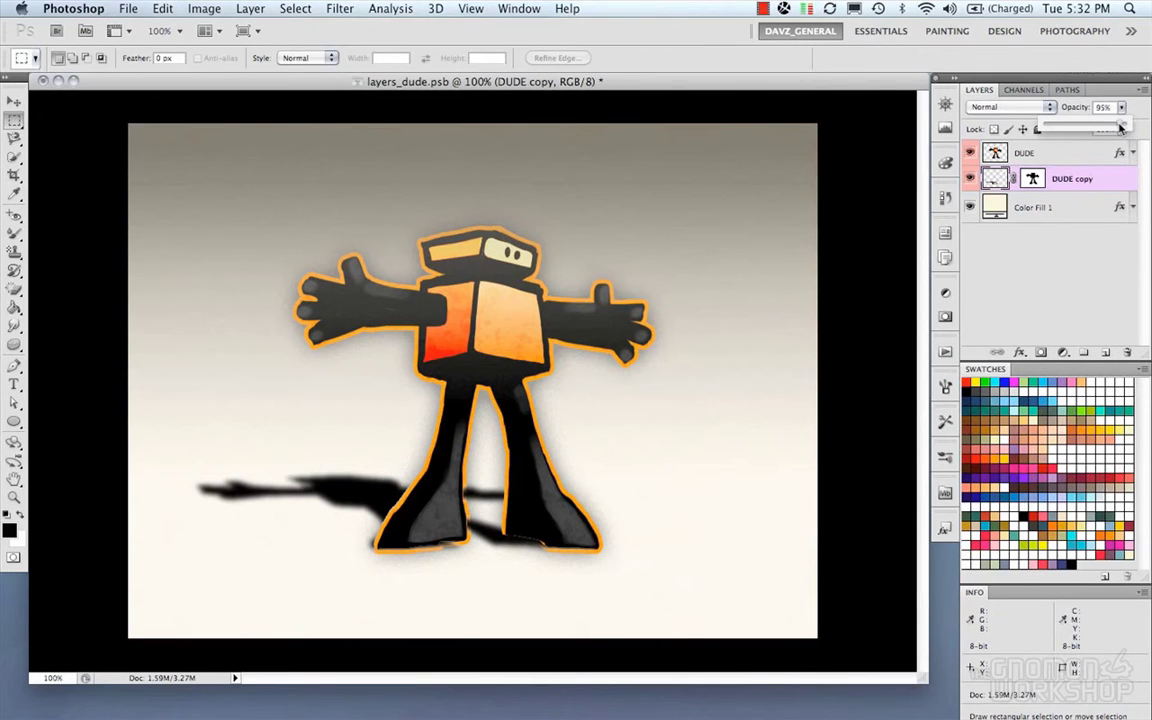
{"action": "left_click_drag", "start_coordinate": [1122, 128], "coordinate": [1090, 128]}
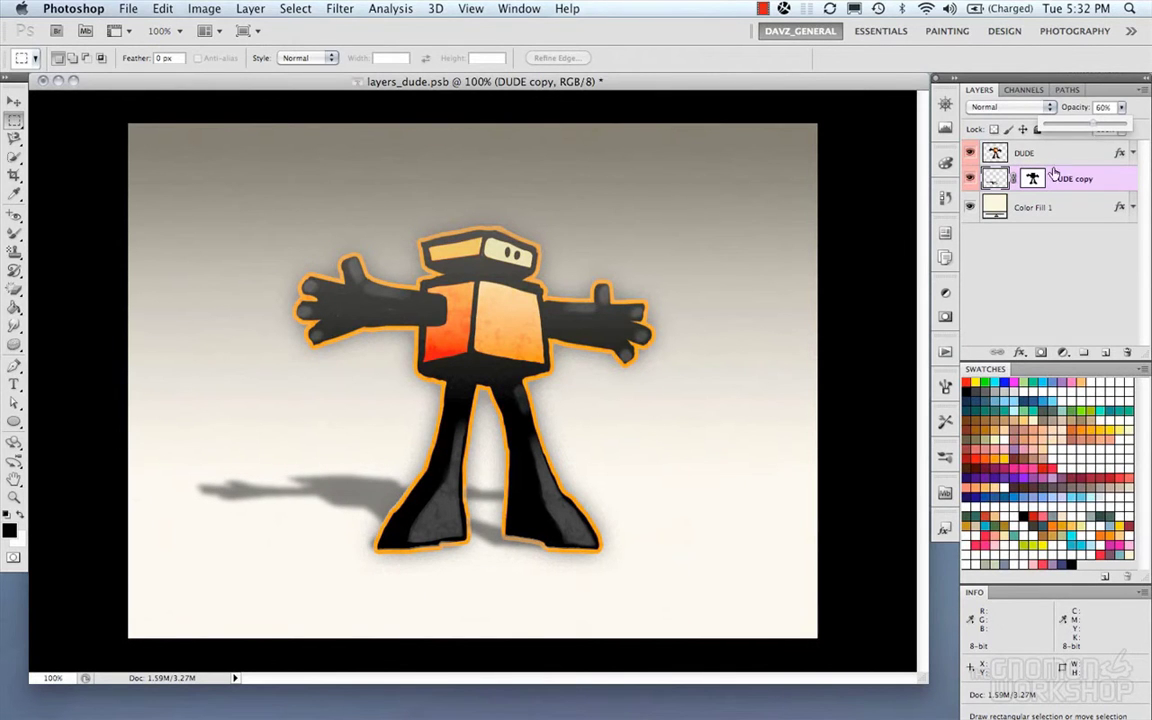
{"action": "left_click", "coordinate": [969, 177]}
{"action": "left_click", "coordinate": [969, 177]}
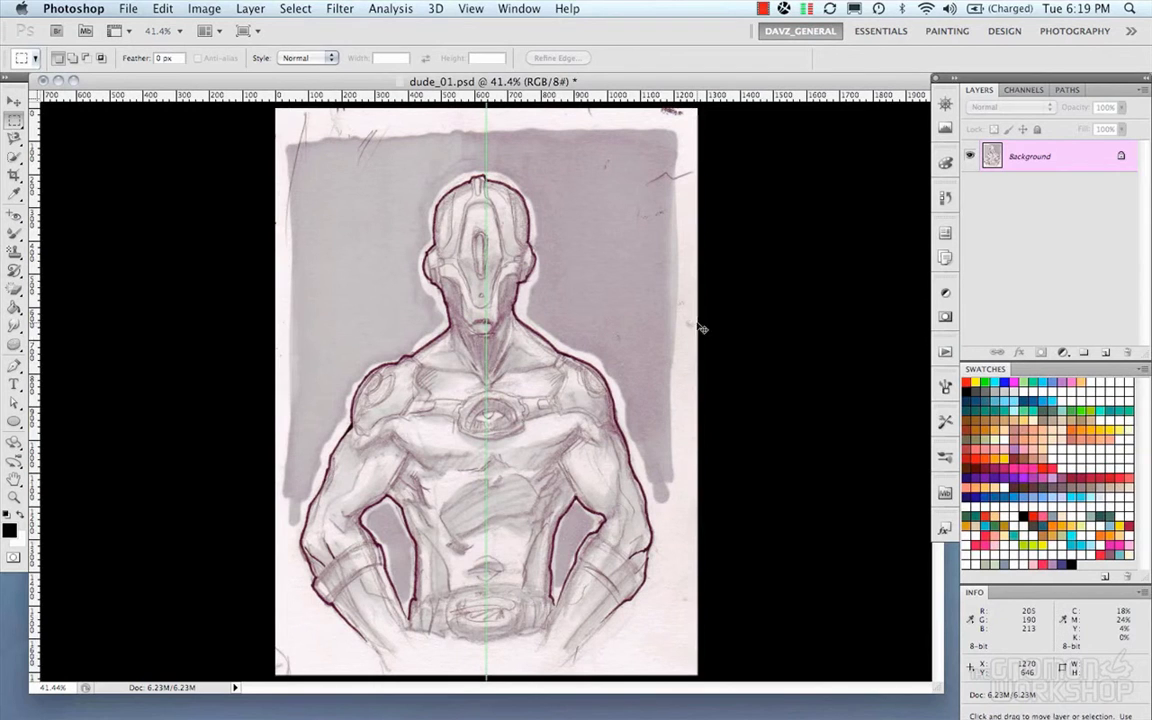
Duplicate the dude_01.psd background layer, then flip the figure's left half horizontally on the duplicate and place it against the center guide as the right half.
{"action": "key", "text": "super+j"}
{"action": "mouse_move", "coordinate": [284, 156]}
{"action": "left_mouse_down"}
{"action": "mouse_move", "coordinate": [476, 540]}
{"action": "mouse_move", "coordinate": [486, 657]}
{"action": "left_mouse_up"}
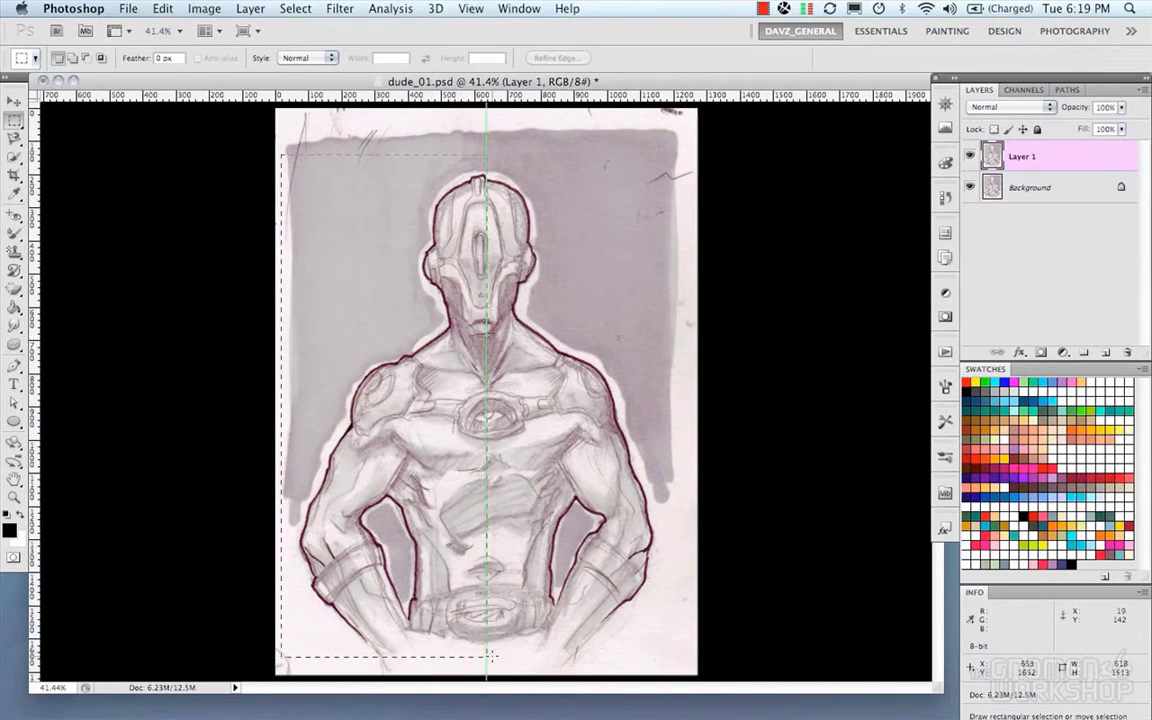
{"action": "key", "text": "v"}
{"action": "left_click_drag", "start_coordinate": [432, 552], "coordinate": [463, 545]}
{"action": "right_click", "coordinate": [463, 545]}
{"action": "left_click", "coordinate": [500, 532]}
{"action": "right_click", "coordinate": [500, 532]}
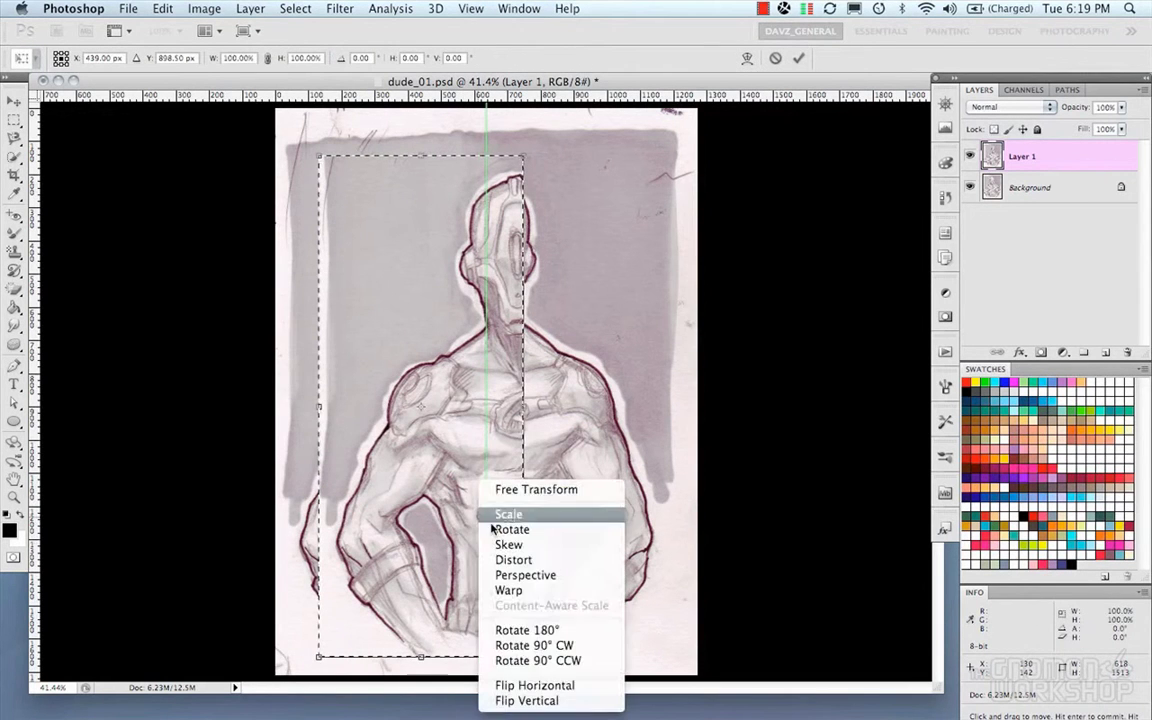
{"action": "left_click", "coordinate": [535, 686]}
{"action": "left_click_drag", "start_coordinate": [430, 504], "coordinate": [610, 447]}
{"action": "key", "text": "Return"}
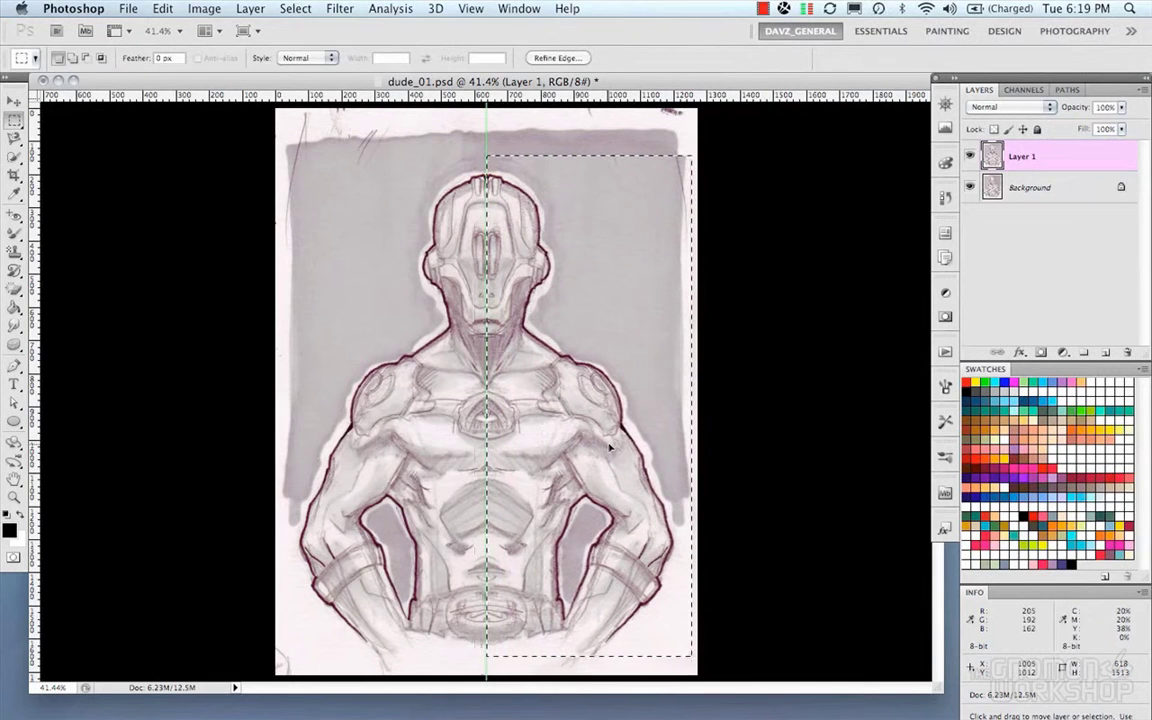
Delete the mirrored head area down to the neck from Layer 1 with a rectangular selection, and deselect.
{"action": "left_click", "coordinate": [447, 343]}
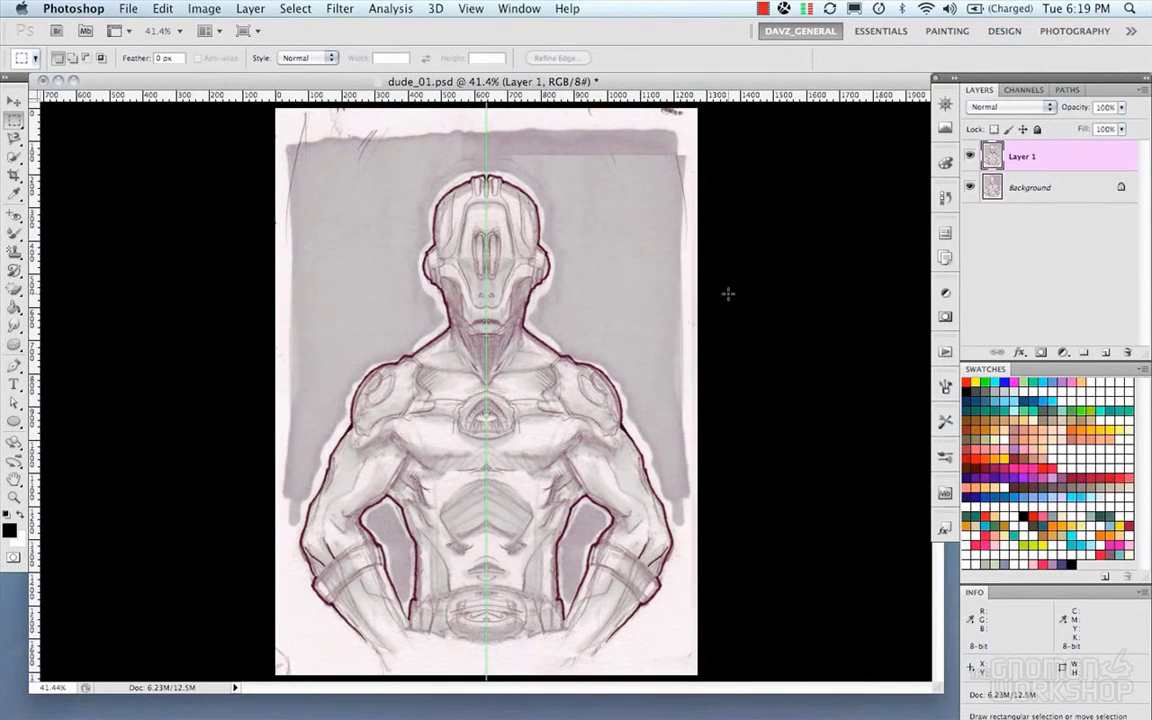
{"action": "left_click_drag", "start_coordinate": [397, 161], "coordinate": [588, 343]}
{"action": "key", "text": "Delete"}
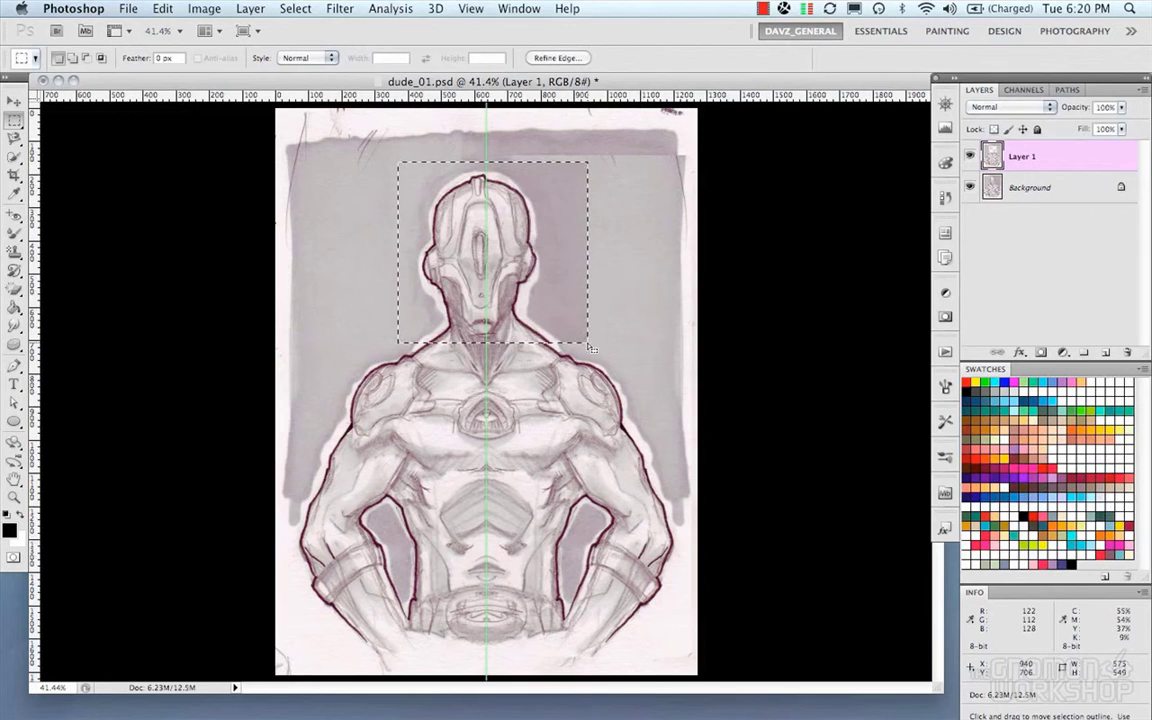
{"action": "key", "text": "super+d"}
Outline the mirrored backdrop beside the right shoulder and arm with the Polygonal Lasso, delete it from Layer 1, and deselect.
{"action": "key", "text": "l"}
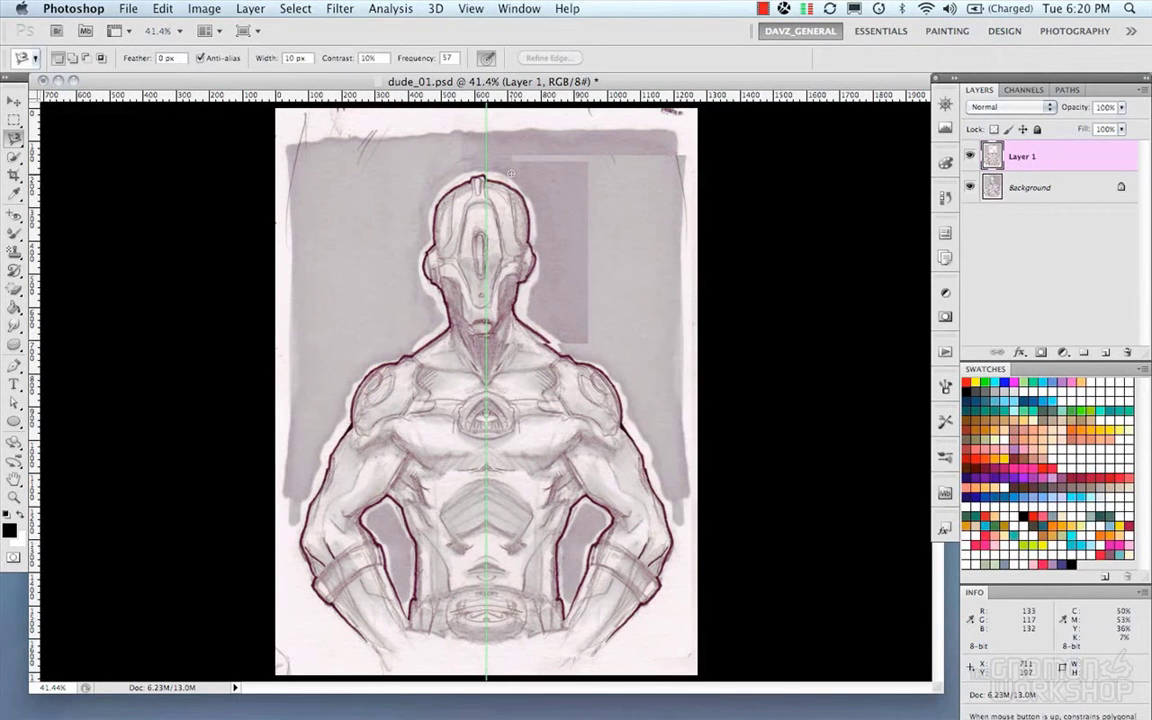
{"action": "key", "text": "shift+l"}
{"action": "key", "text": "shift+l"}
{"action": "left_click", "coordinate": [572, 217]}
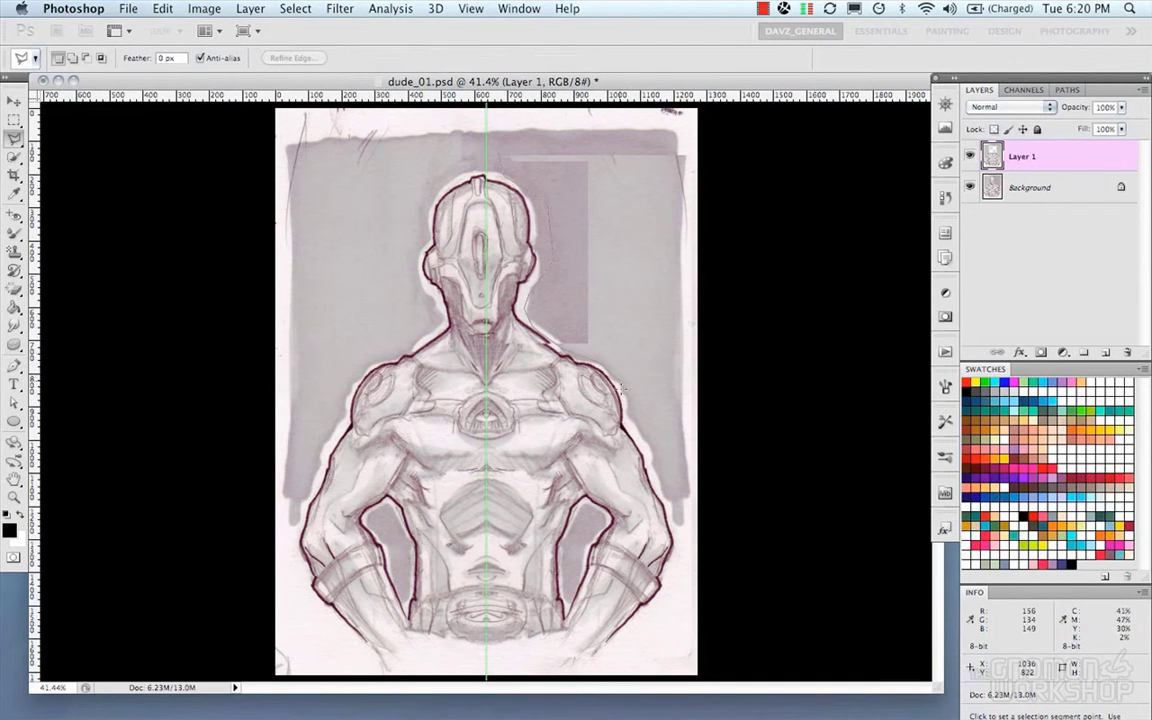
{"action": "left_click", "coordinate": [684, 548]}
{"action": "left_click", "coordinate": [738, 540]}
{"action": "left_click", "coordinate": [738, 222]}
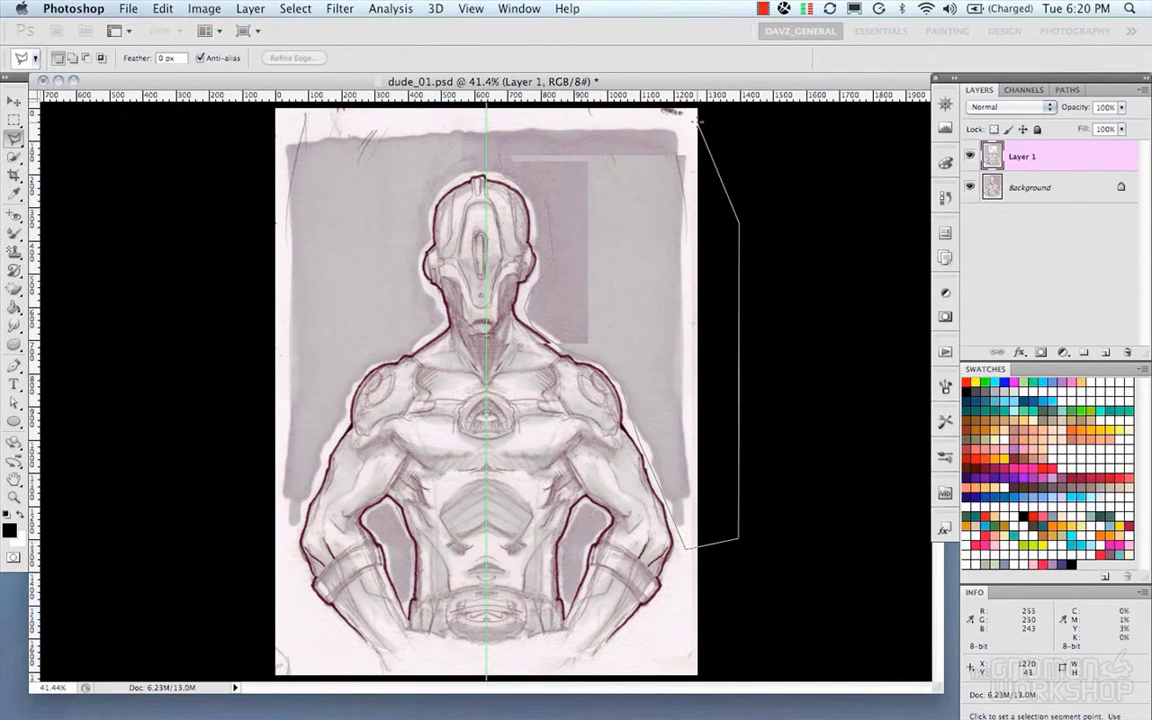
{"action": "left_click", "coordinate": [502, 155]}
{"action": "key", "text": "Delete"}
{"action": "key", "text": "super+d"}
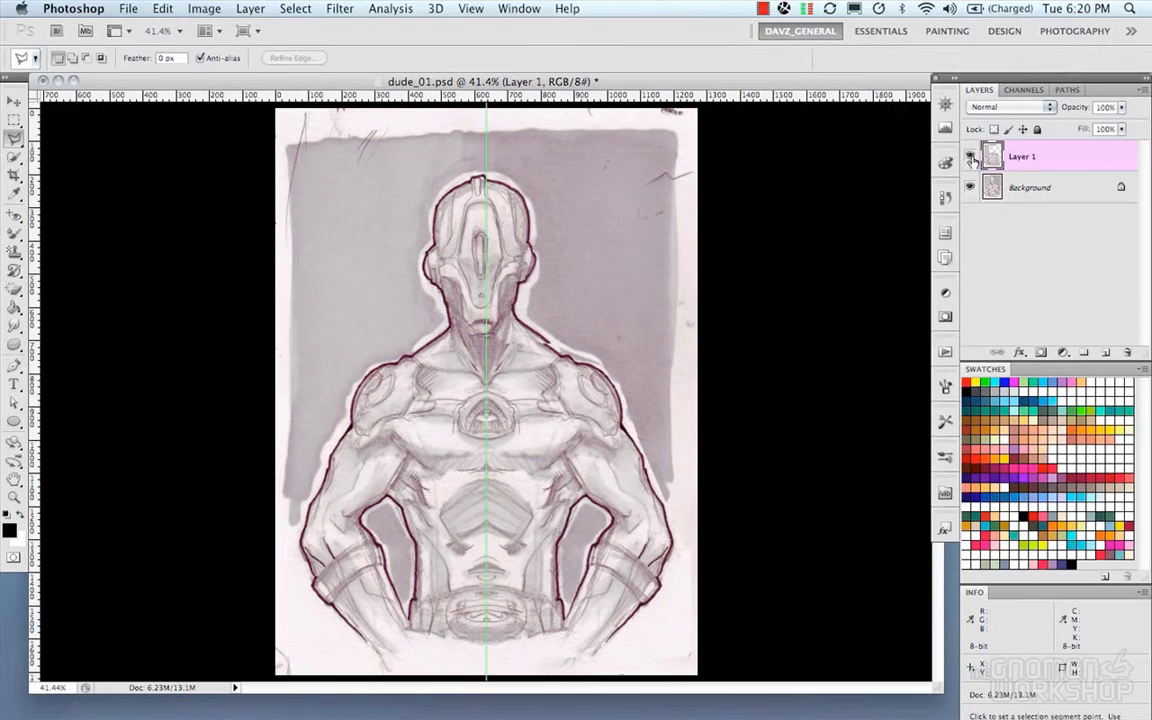
Hide the guides, select the head and neck area on the Background layer, and scale its width to about 99.54%.
{"action": "key", "text": "m"}
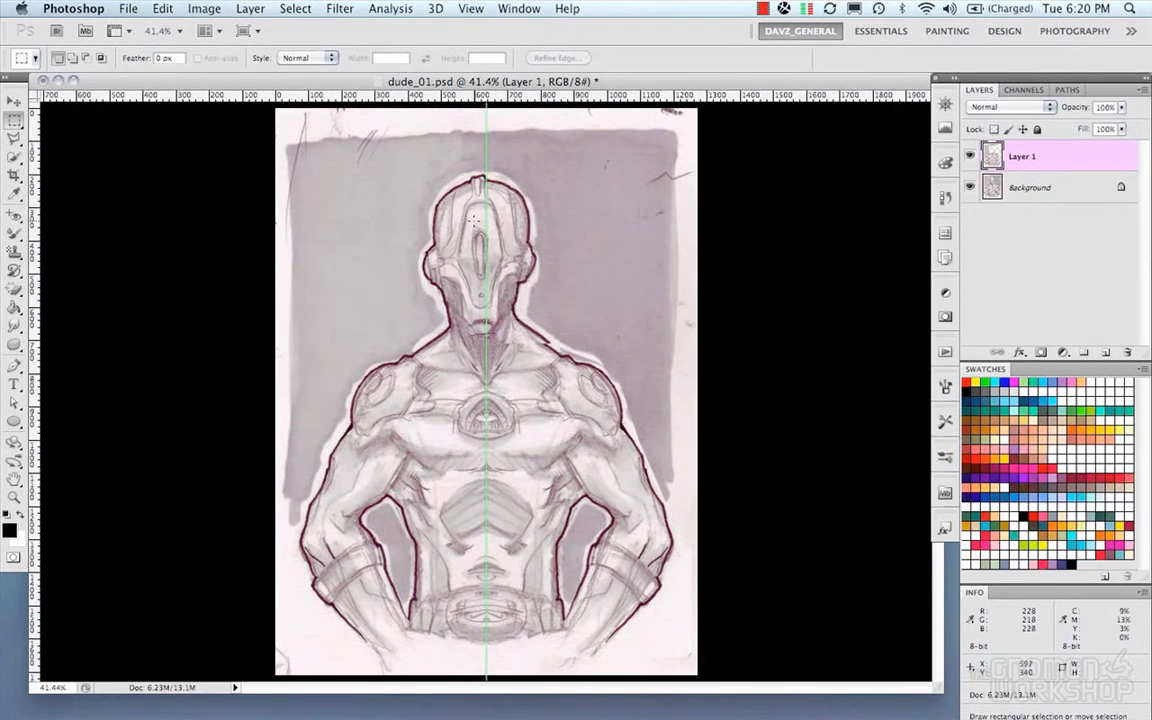
{"action": "key", "text": "super+semicolon"}
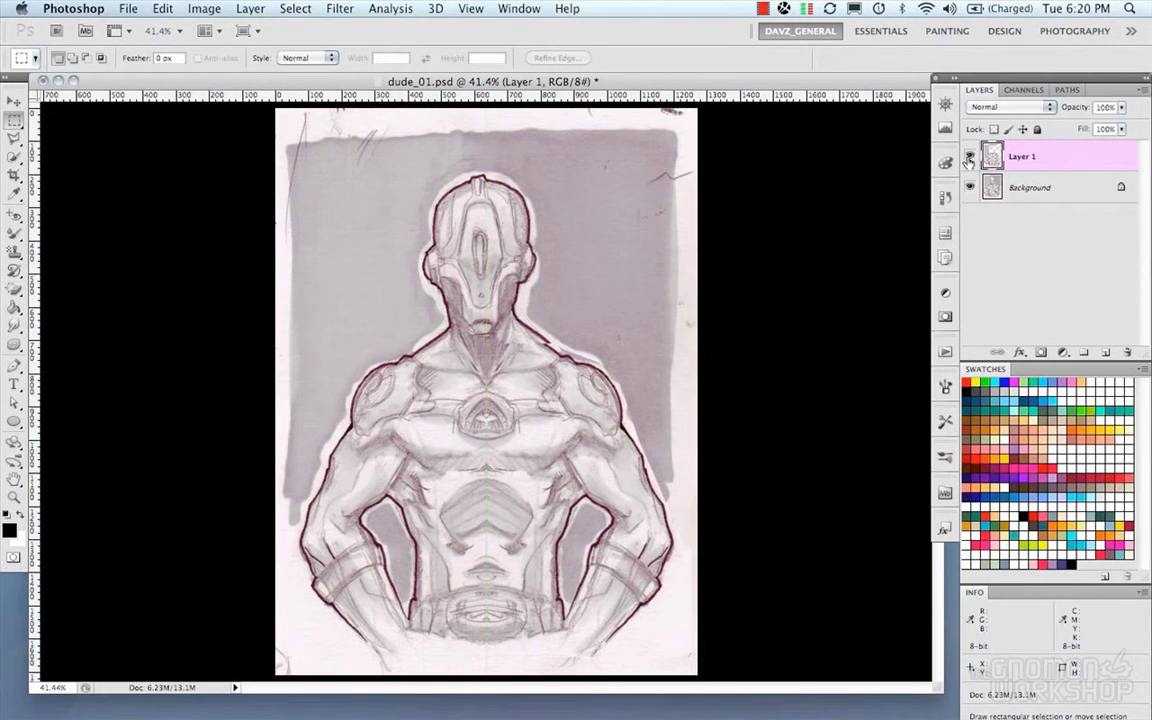
{"action": "left_click", "coordinate": [1025, 187]}
{"action": "left_click_drag", "start_coordinate": [409, 170], "coordinate": [567, 333]}
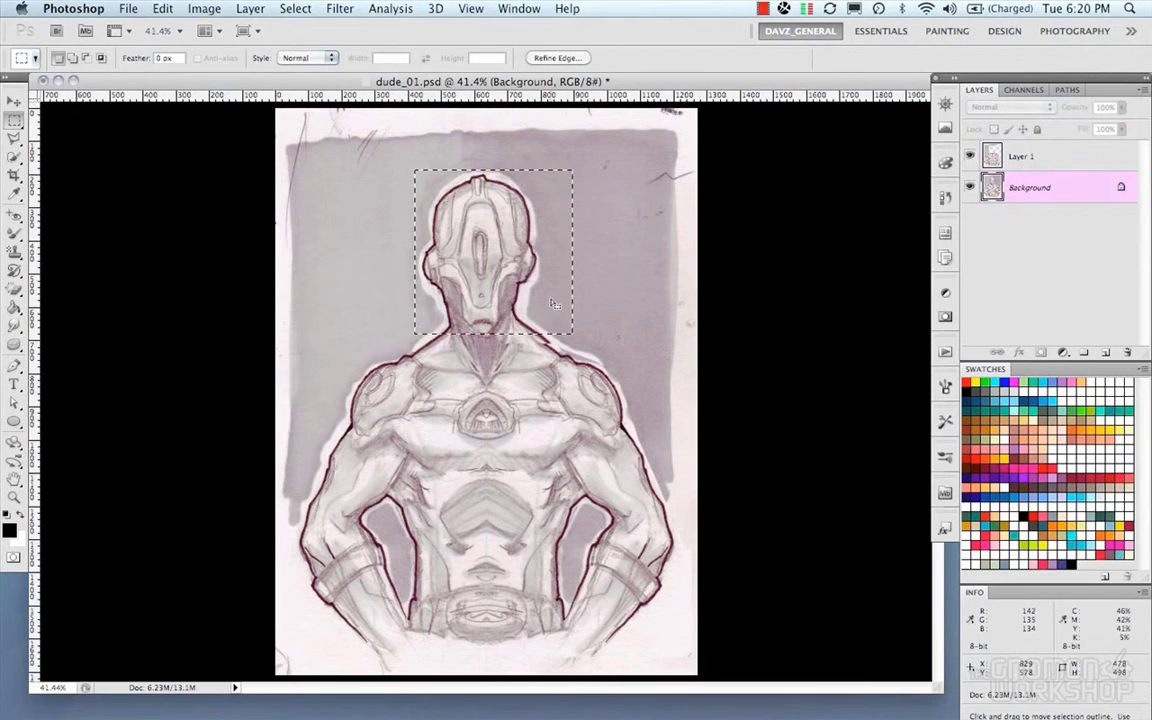
{"action": "key", "text": "super+d"}
{"action": "mouse_move", "coordinate": [394, 166]}
{"action": "left_mouse_down"}
{"action": "mouse_move", "coordinate": [566, 343]}
{"action": "mouse_move", "coordinate": [556, 345]}
{"action": "left_mouse_up"}
{"action": "key", "text": "super+t"}
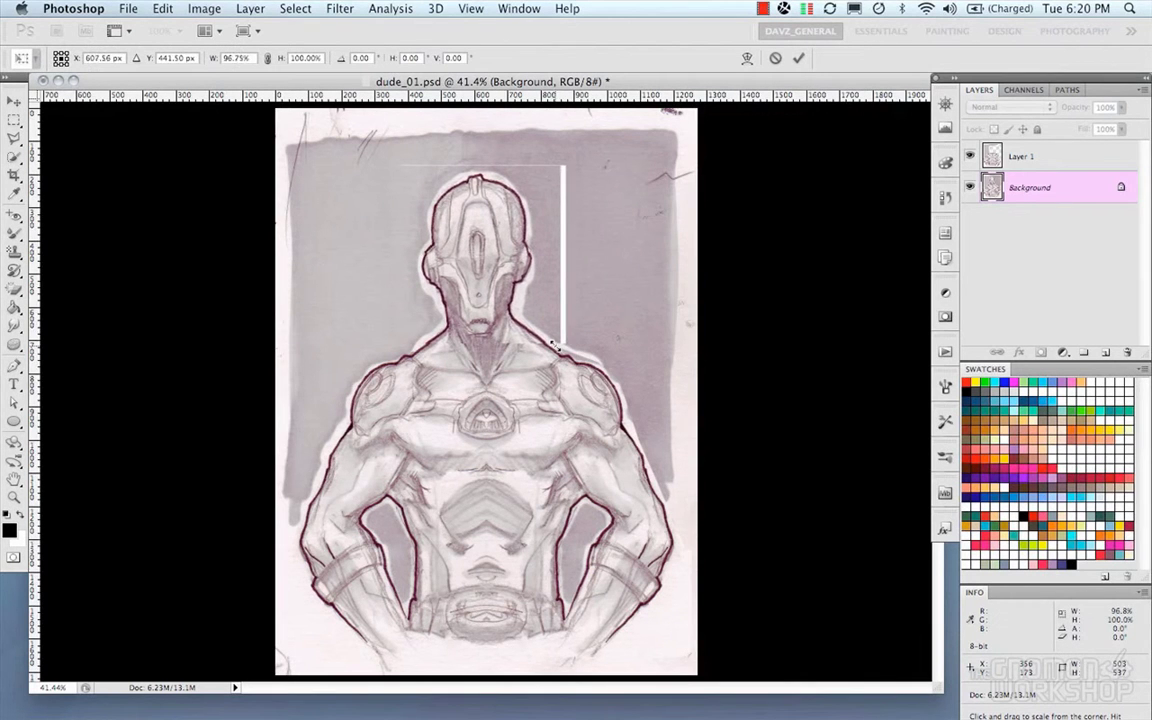
Warp the head area's lower-right corner slightly down so the neck line meets the right shoulder, and commit the transform.
{"action": "right_click", "coordinate": [557, 345]}
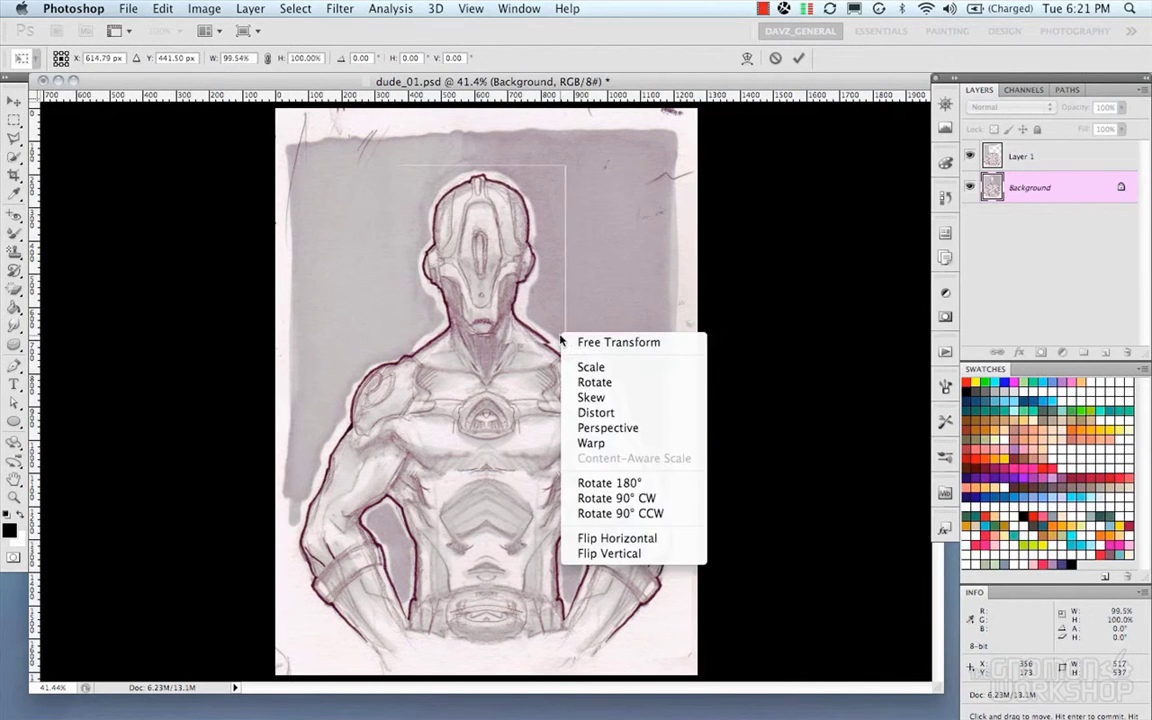
{"action": "left_click", "coordinate": [595, 448]}
{"action": "left_click_drag", "start_coordinate": [565, 349], "coordinate": [566, 356]}
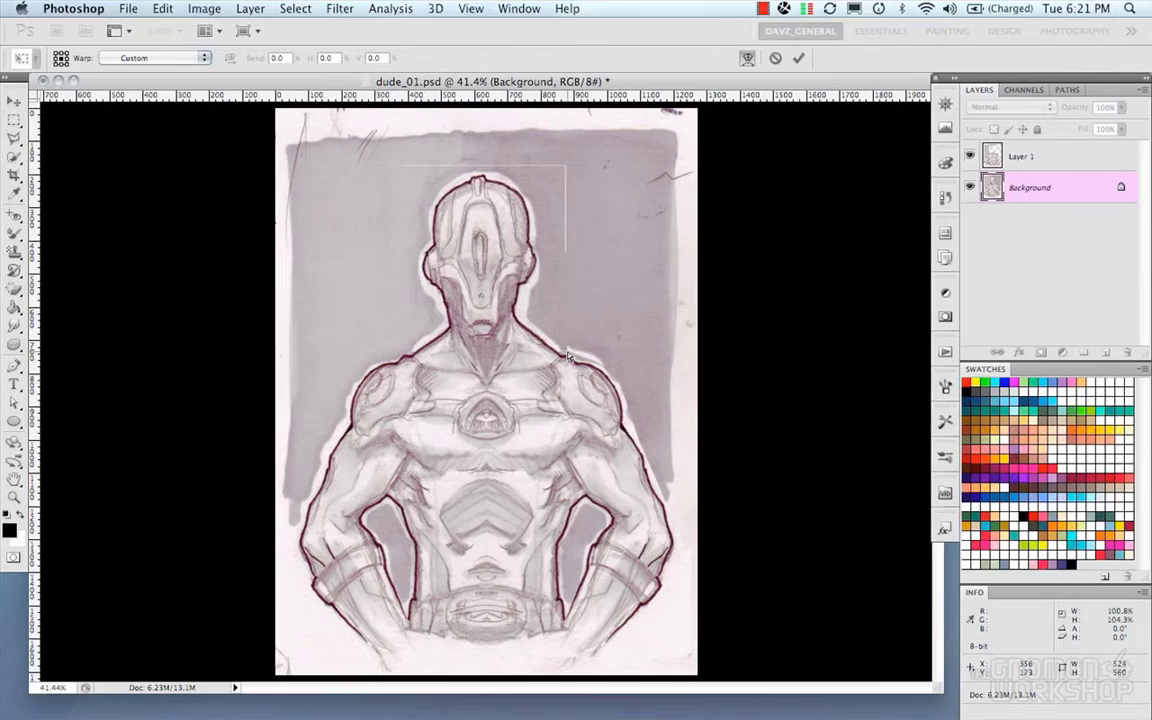
{"action": "left_click_drag", "start_coordinate": [567, 355], "coordinate": [565, 354]}
{"action": "key", "text": "Return"}
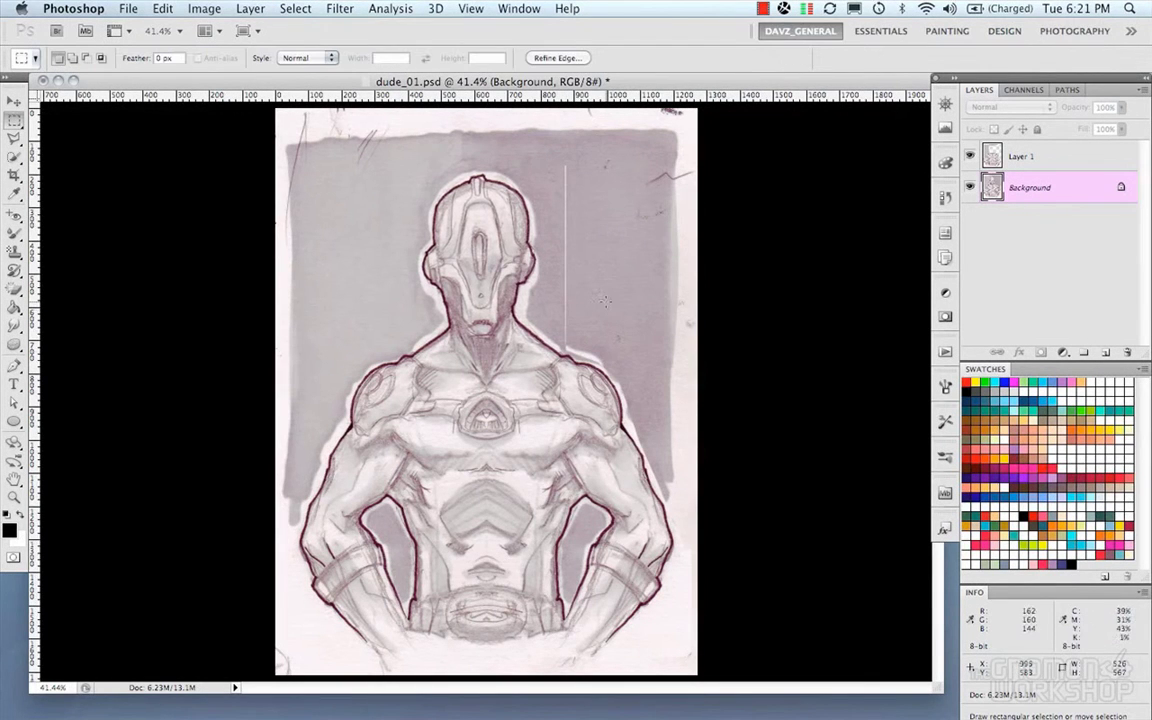
Compare with Layer 1 toggled, show the guides, and shift the head right onto the center guide with its width at about 99.07%.
{"action": "left_click", "coordinate": [971, 157]}
{"action": "left_click", "coordinate": [971, 157]}
{"action": "key", "text": "super+semicolon"}
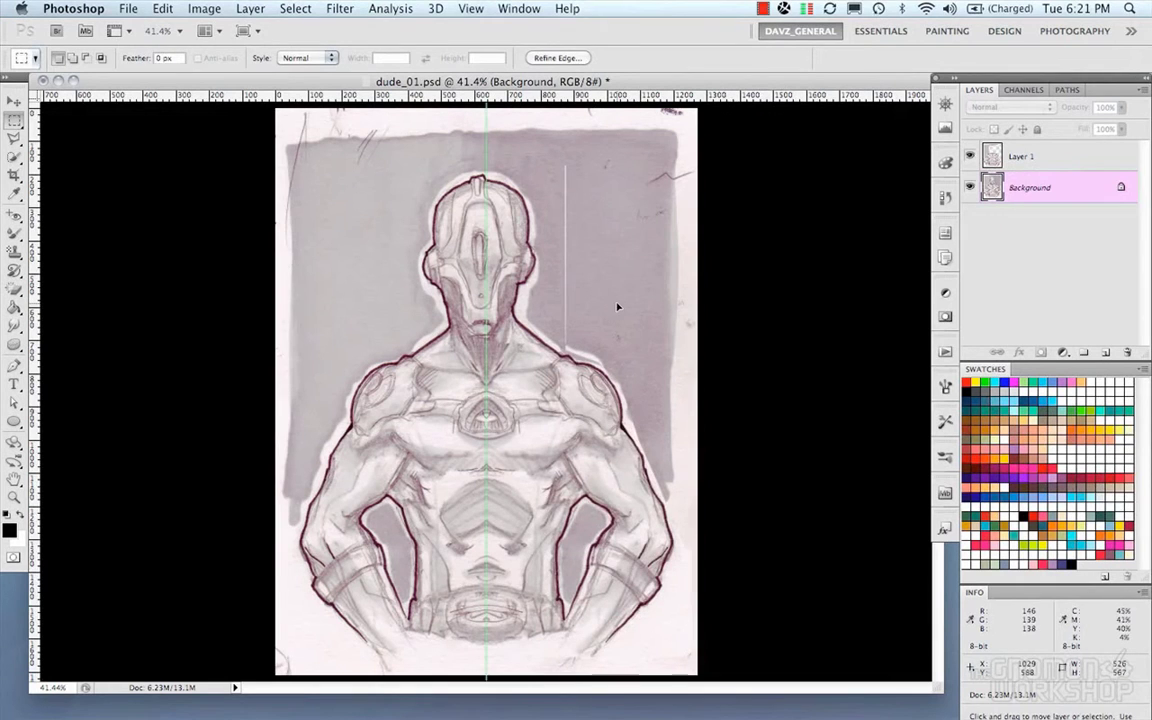
{"action": "key", "text": "ctrl+t"}
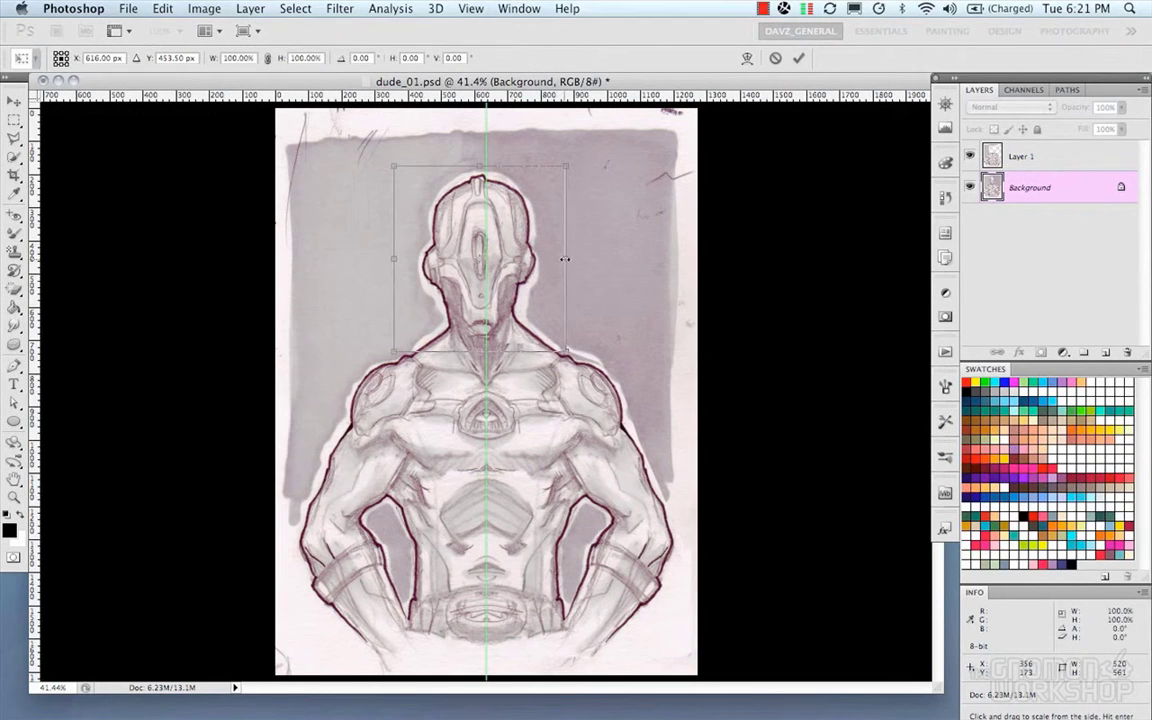
{"action": "left_click_drag", "start_coordinate": [393, 257], "coordinate": [399, 258]}
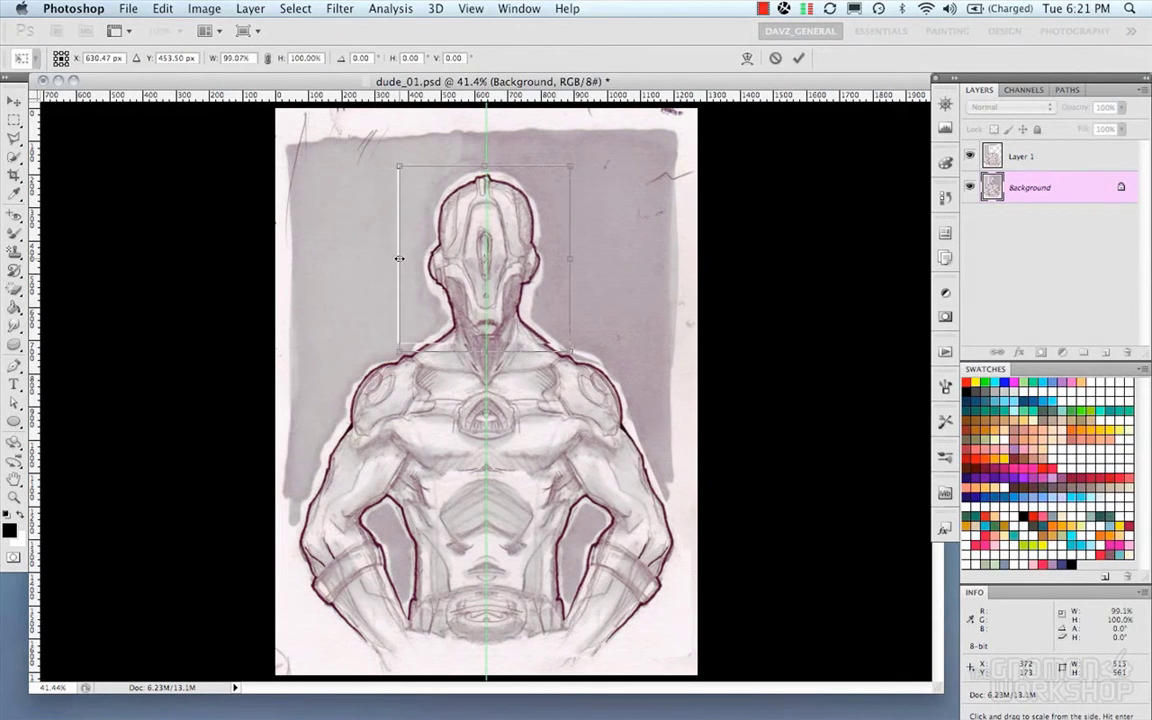
Warp the head area's lower-left corner outward to rejoin the left shoulder line, and commit the transform.
{"action": "right_click", "coordinate": [467, 287]}
{"action": "left_click", "coordinate": [500, 380]}
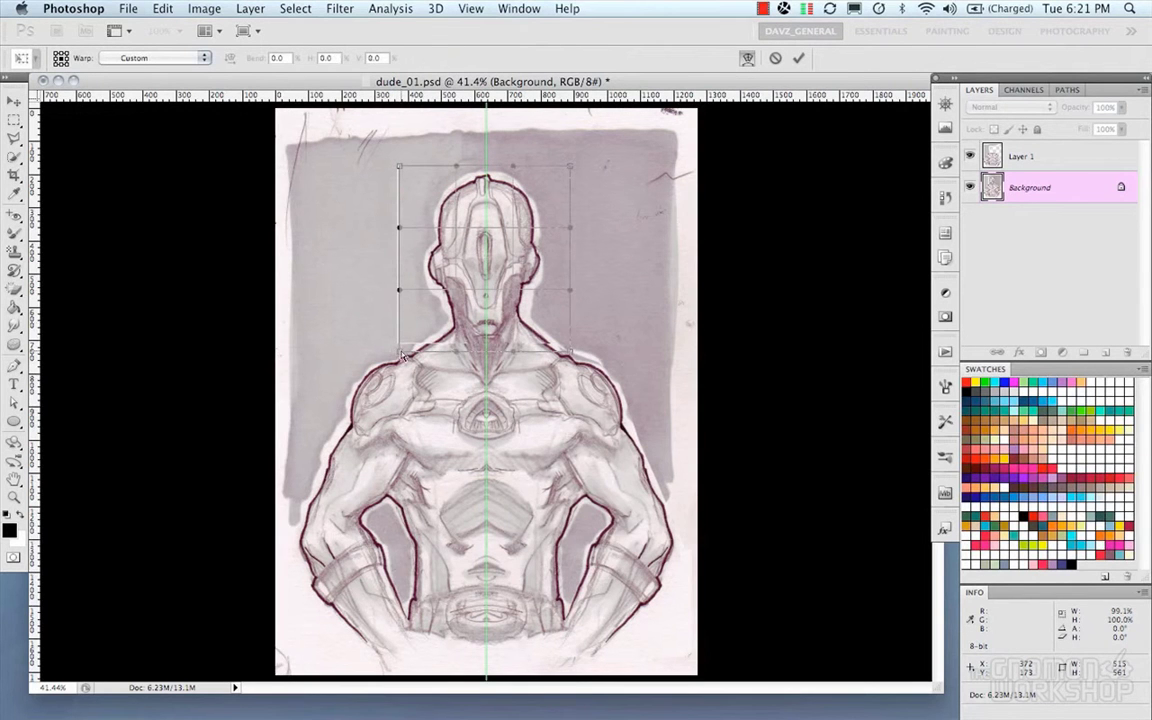
{"action": "left_click_drag", "start_coordinate": [408, 350], "coordinate": [388, 355]}
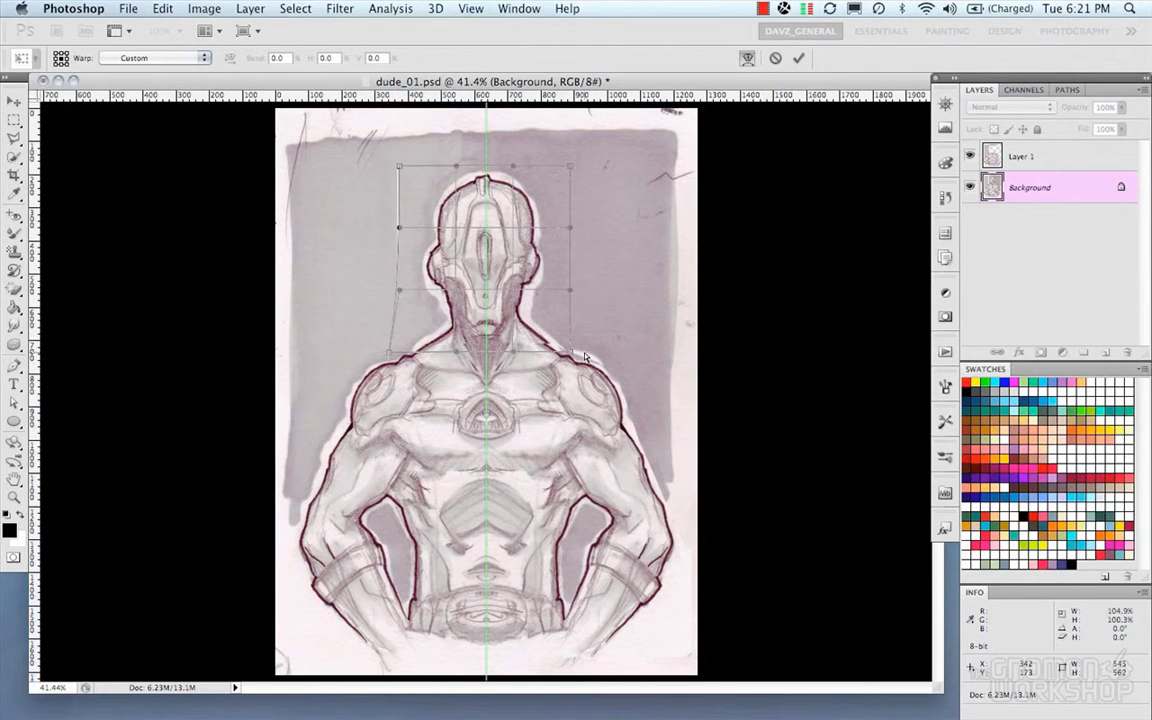
{"action": "key", "text": "Return"}
{"action": "key", "text": "m"}
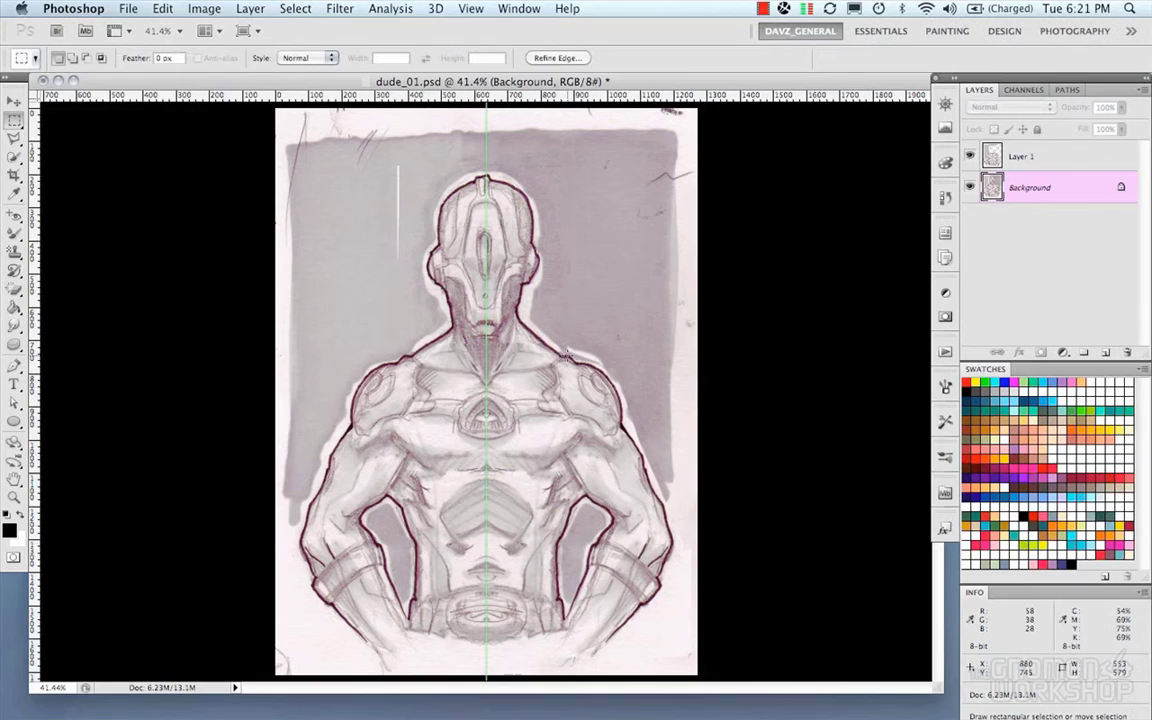
Clear the selection and add a blank layer mask to Layer 1.
{"action": "left_click", "coordinate": [1050, 156]}
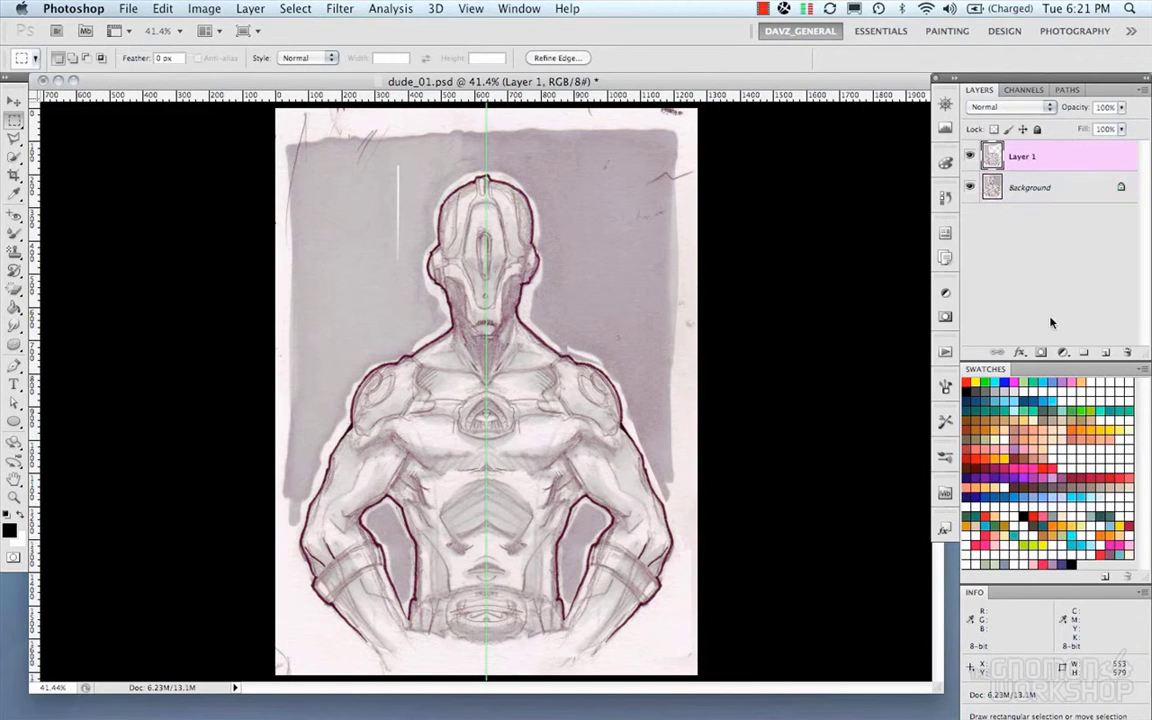
{"action": "left_click", "coordinate": [1041, 352]}
{"action": "key", "text": "super+z"}
{"action": "key", "text": "super+d"}
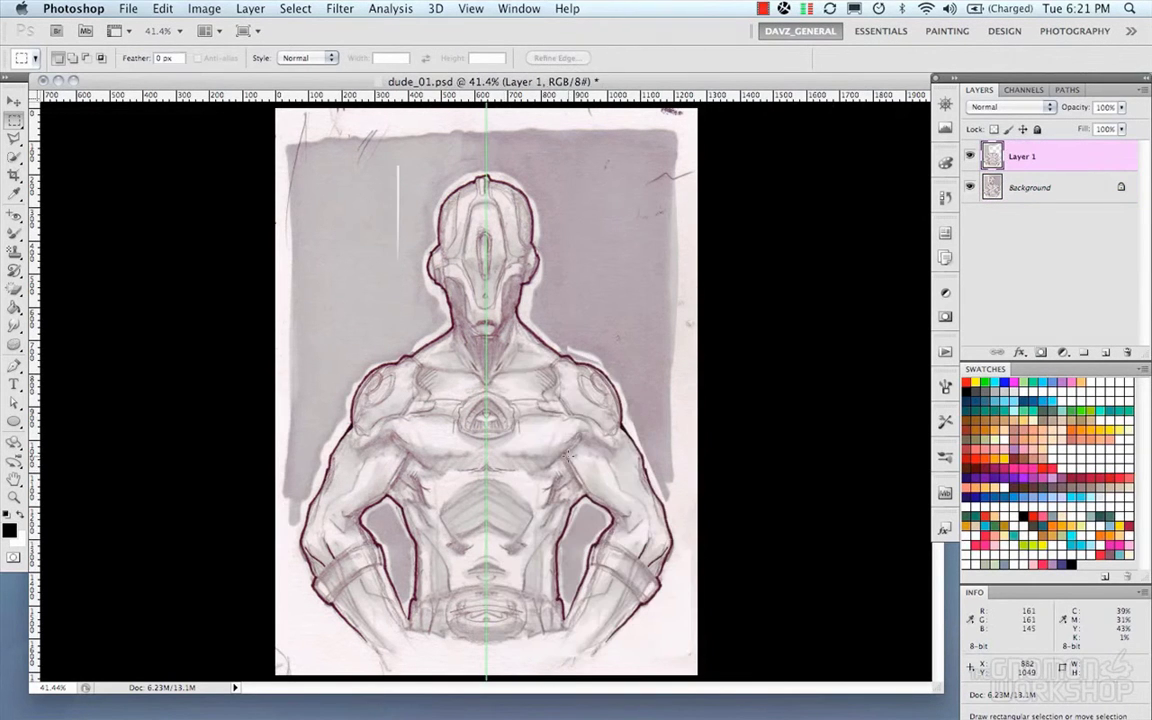
{"action": "left_click", "coordinate": [1041, 353]}
Paint black on Layer 1's mask over the right side of the abdomen with a 163-pixel brush to bring back the original sketch.
{"action": "key", "text": "b"}
{"action": "left_click_drag", "start_coordinate": [507, 483], "coordinate": [517, 483]}
{"action": "mouse_move", "coordinate": [558, 446]}
{"action": "left_mouse_down"}
{"action": "mouse_move", "coordinate": [515, 527]}
{"action": "mouse_move", "coordinate": [479, 496]}
{"action": "mouse_move", "coordinate": [508, 506]}
{"action": "mouse_move", "coordinate": [514, 547]}
{"action": "left_mouse_up"}
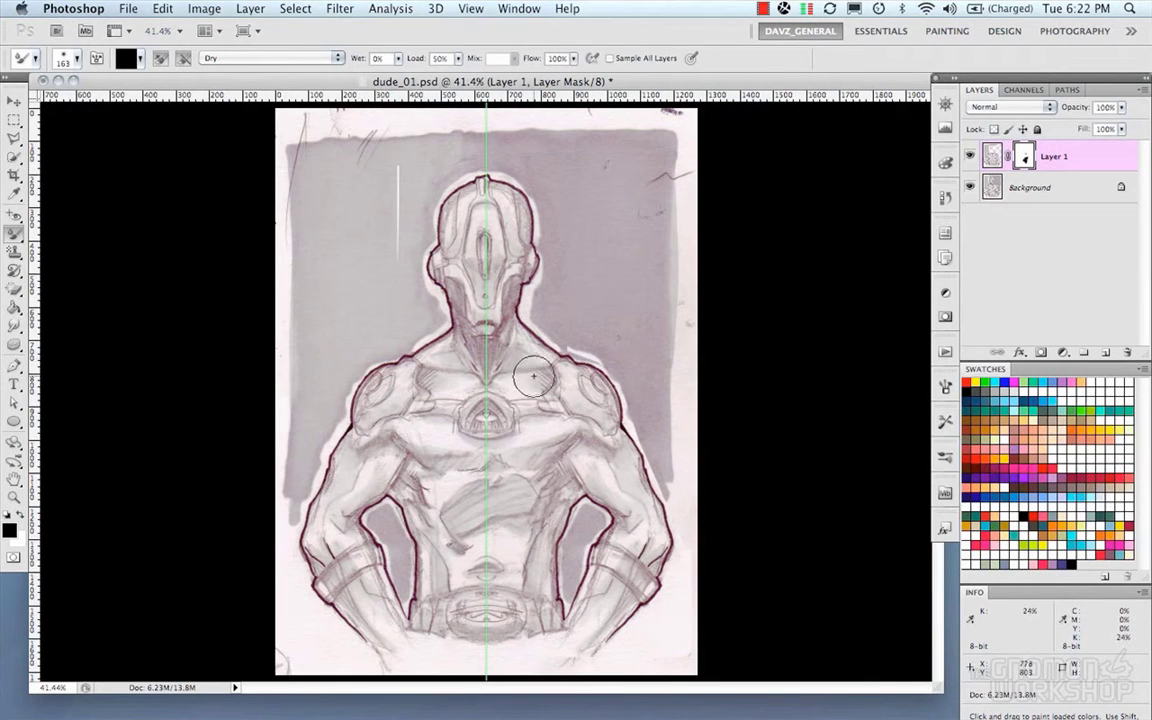
Mask Layer 1 along the neck and right shoulder with smaller 76- and 43-pixel brushes, then toggle the layer to compare.
{"action": "mouse_move", "coordinate": [540, 383]}
{"action": "left_mouse_down"}
{"action": "mouse_move", "coordinate": [514, 344]}
{"action": "mouse_move", "coordinate": [533, 351]}
{"action": "left_mouse_up"}
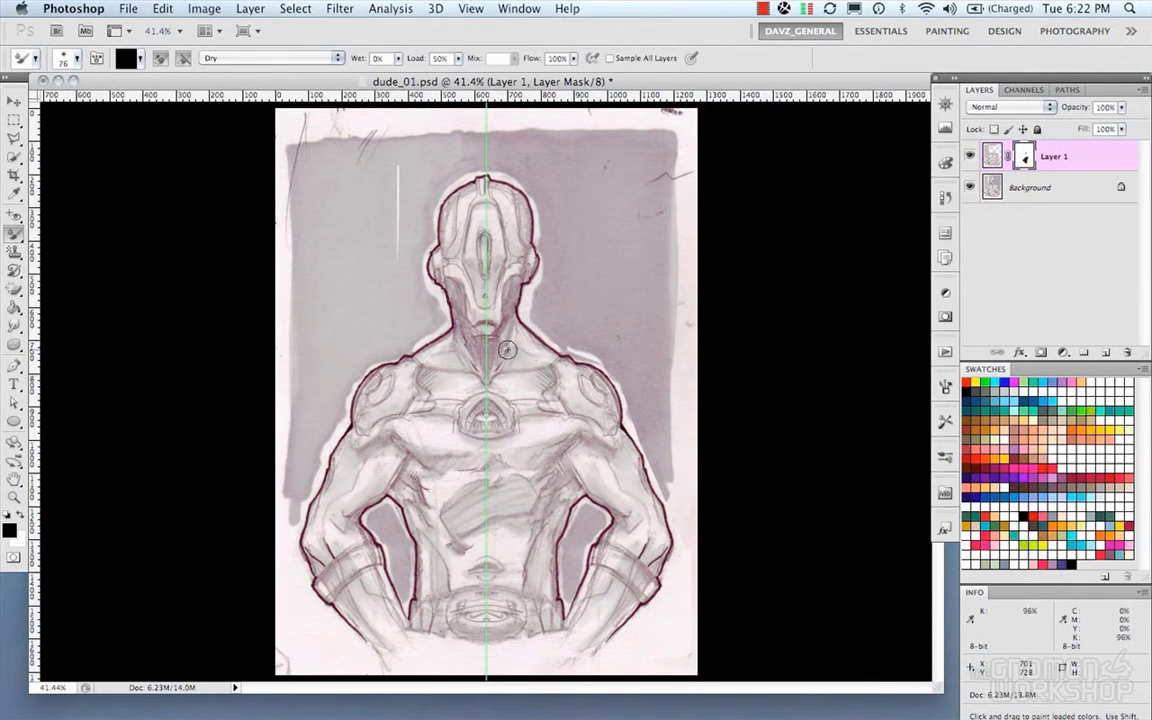
{"action": "left_click_drag", "start_coordinate": [451, 361], "coordinate": [439, 360]}
{"action": "left_click_drag", "start_coordinate": [510, 351], "coordinate": [535, 358]}
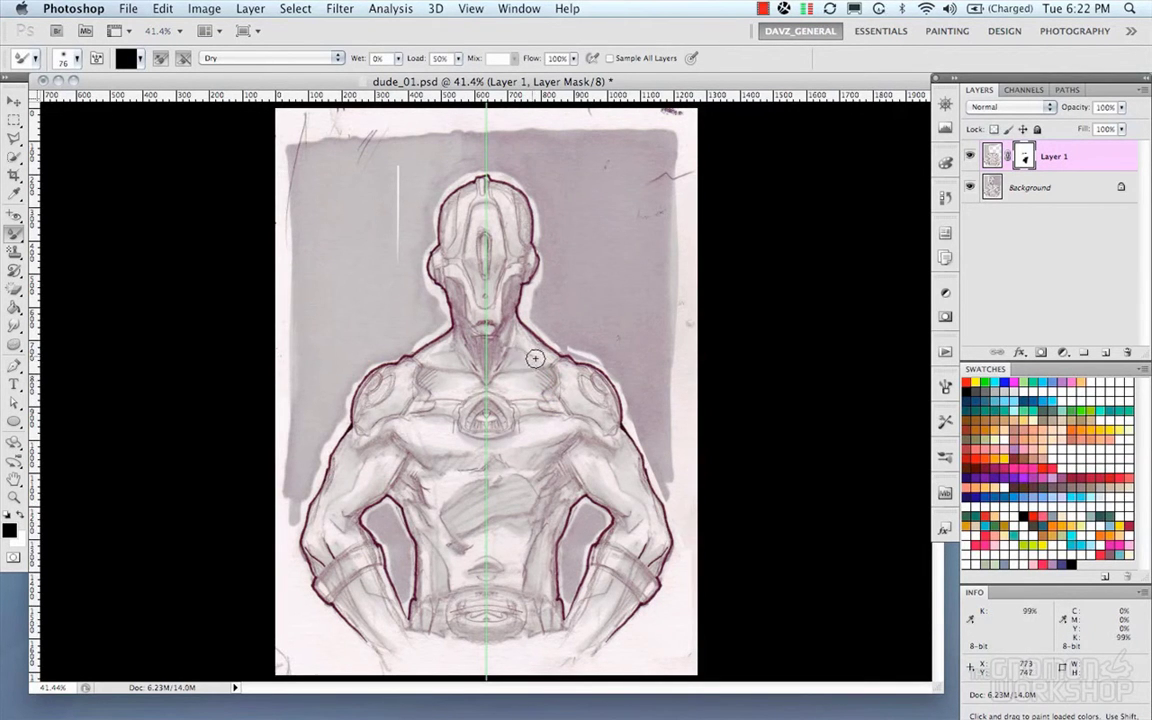
{"action": "right_click", "coordinate": [597, 338]}
{"action": "double_click", "coordinate": [676, 436]}
{"action": "left_click_drag", "start_coordinate": [576, 352], "coordinate": [582, 352]}
{"action": "left_click", "coordinate": [969, 157]}
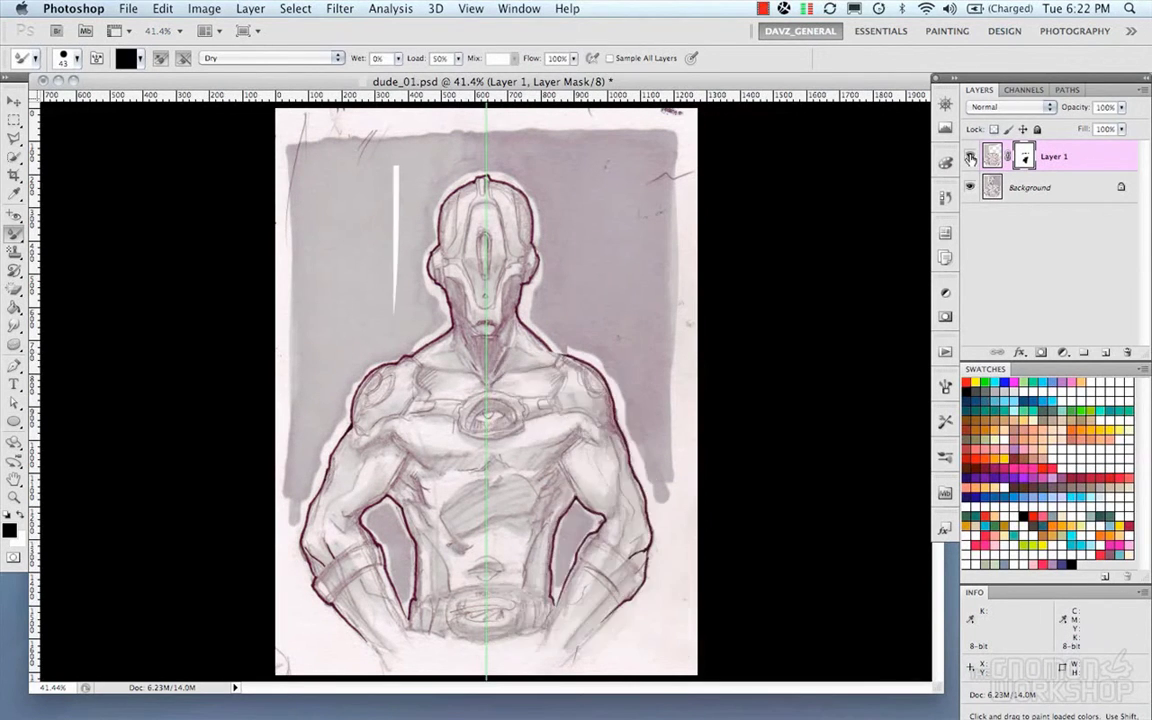
{"action": "left_click", "coordinate": [969, 157]}
{"action": "left_click", "coordinate": [969, 157]}
{"action": "left_click", "coordinate": [969, 157]}
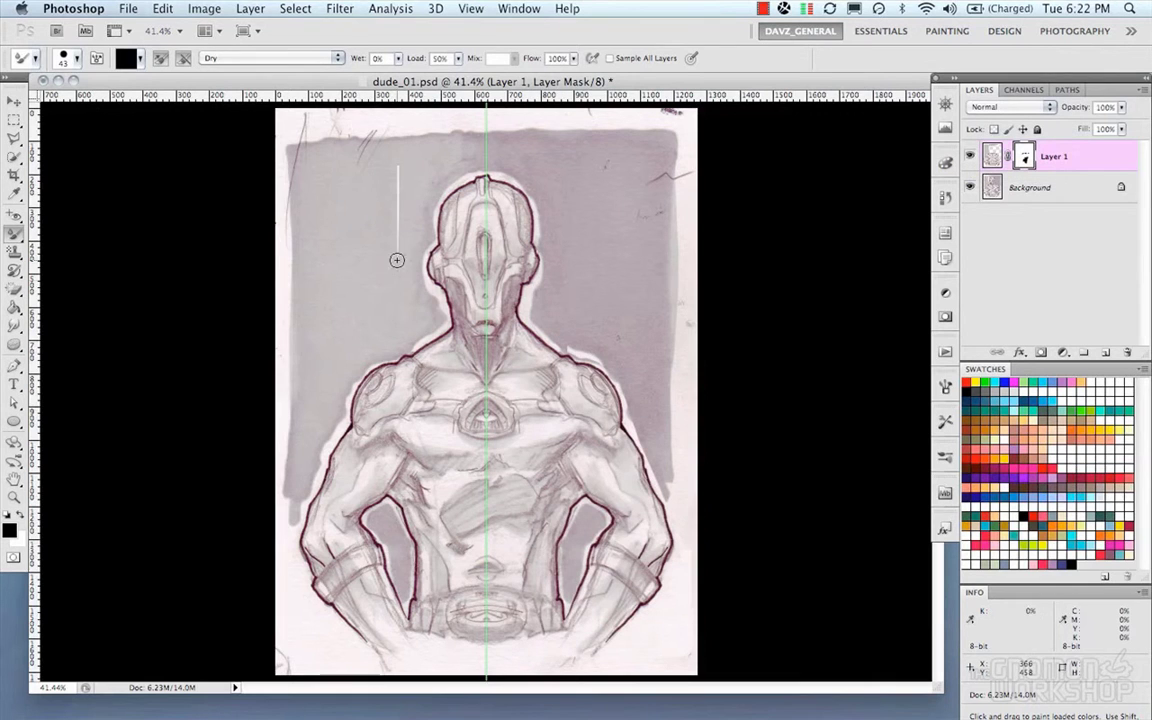
{"action": "left_click", "coordinate": [970, 157]}
{"action": "left_click", "coordinate": [970, 157]}
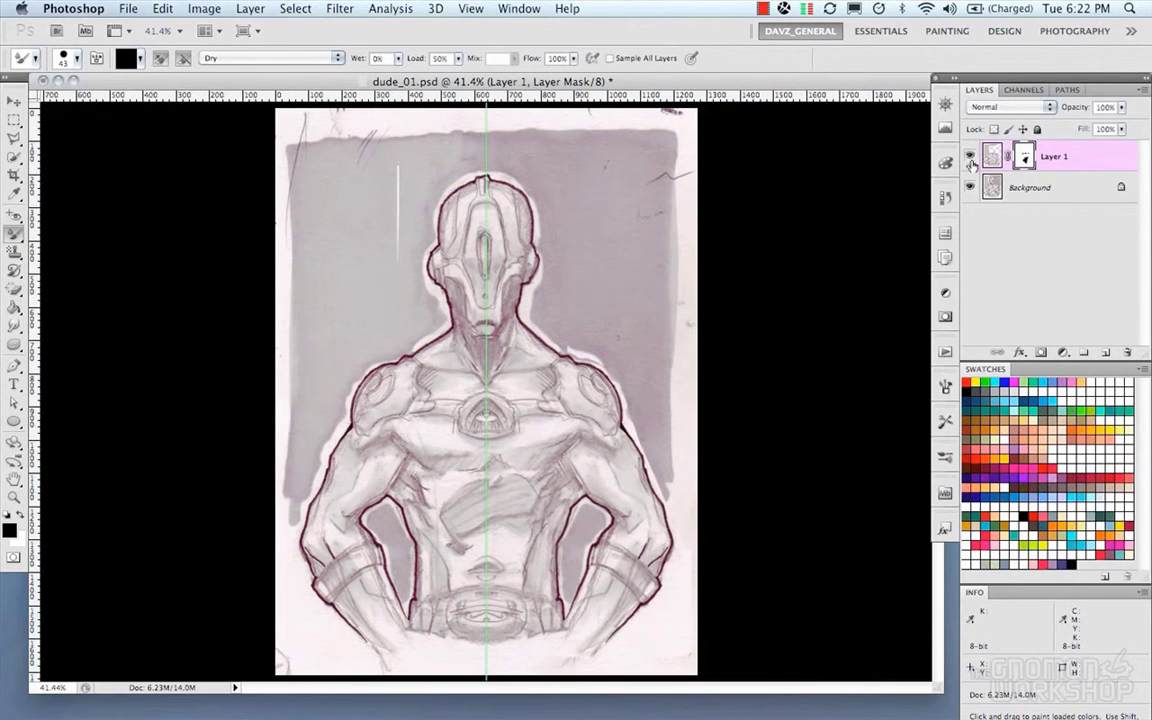
{"action": "key", "text": "s"}
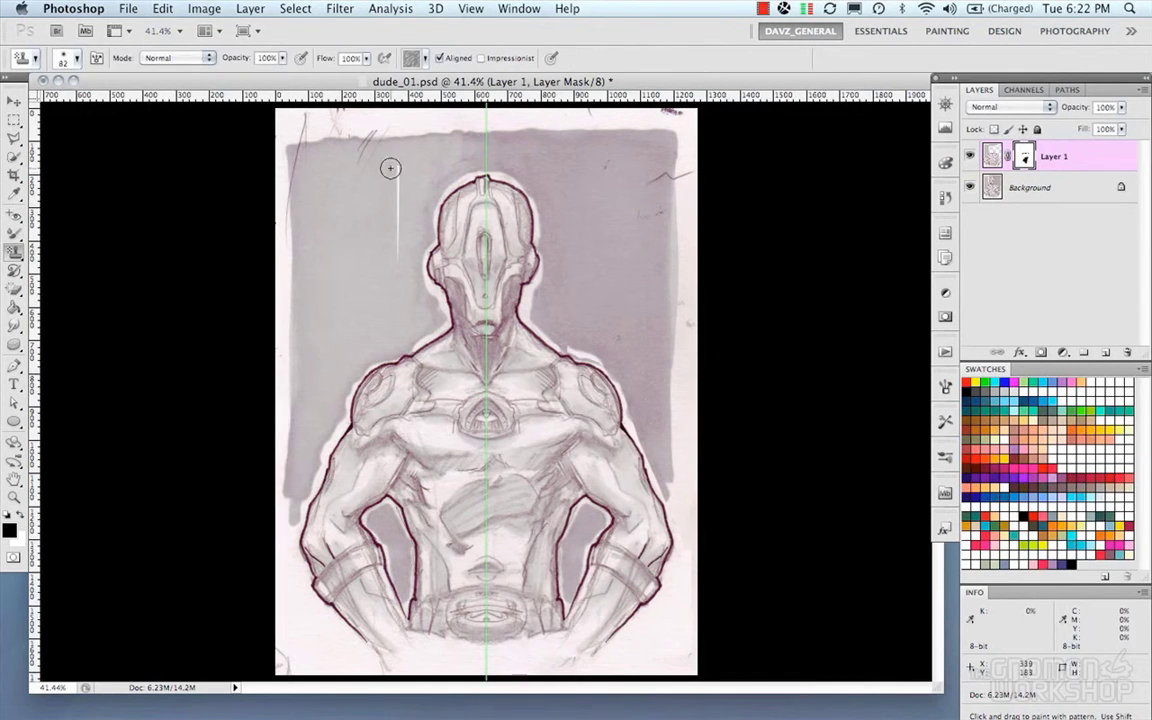
{"action": "left_click_drag", "start_coordinate": [395, 168], "coordinate": [398, 249]}
{"action": "key", "text": "super+z"}
Clone the grey backdrop over the white vertical line beside the head on the Background layer with a 116-pixel Clone Stamp brush.
{"action": "key", "text": "alt+bracketleft"}
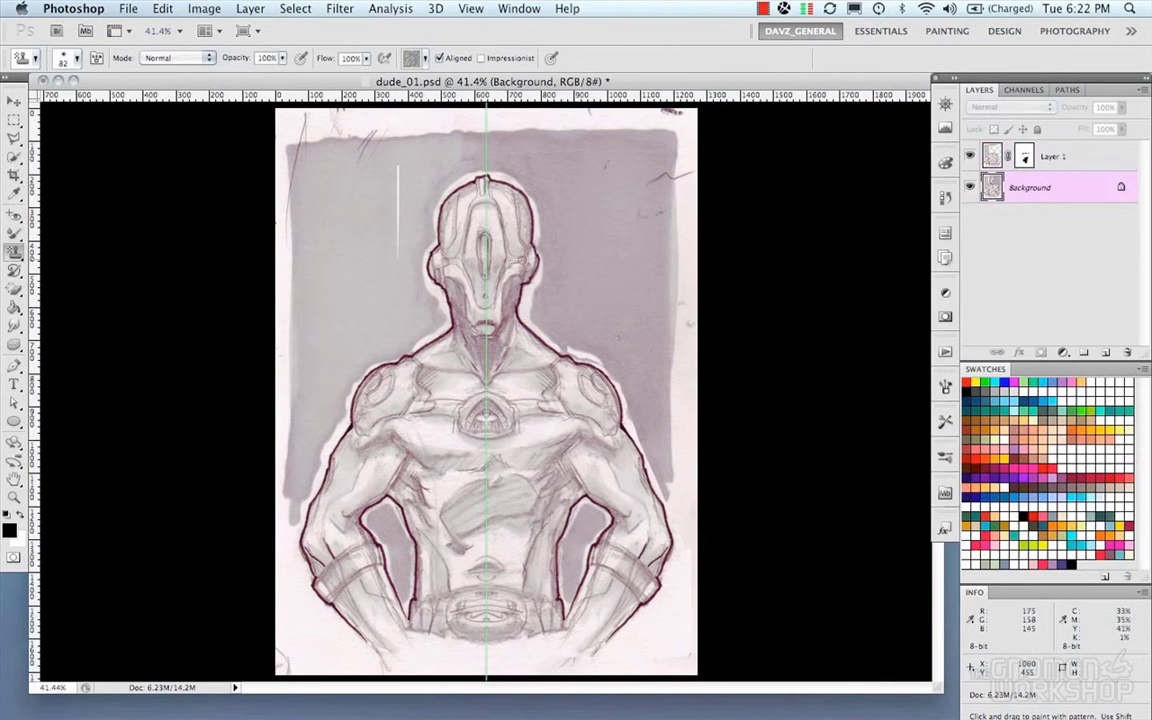
{"action": "left_click_drag", "start_coordinate": [14, 250], "coordinate": [66, 243]}
{"action": "left_click", "coordinate": [376, 199], "text": "alt"}
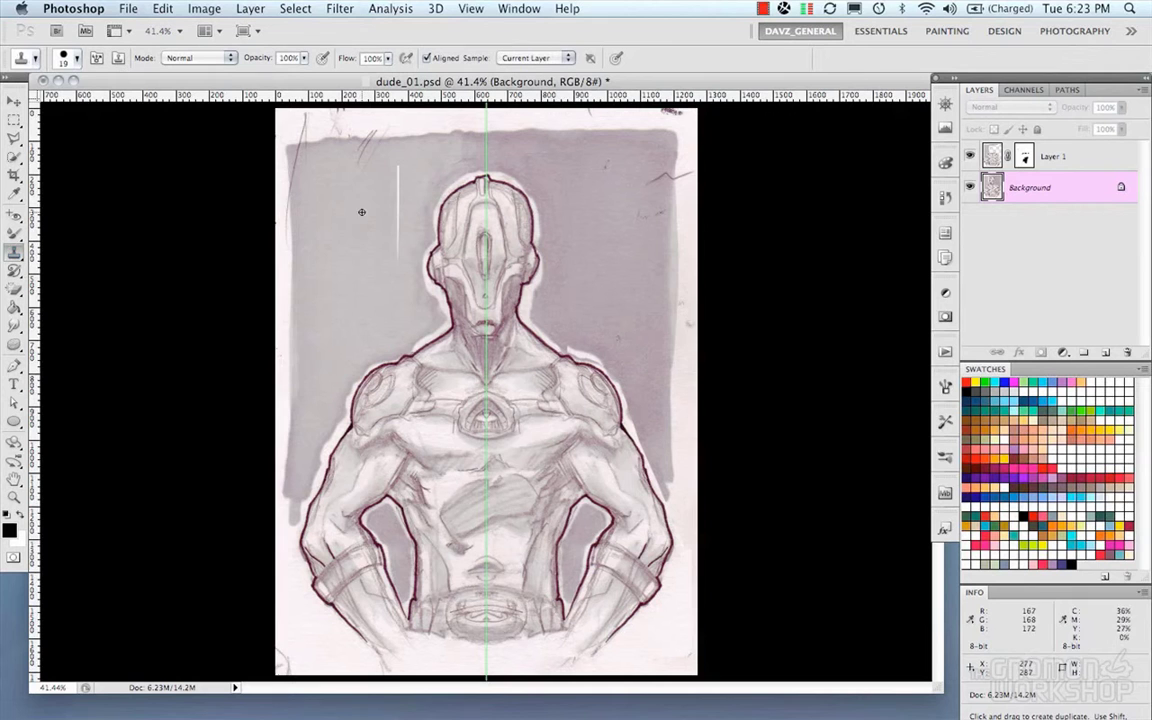
{"action": "left_click_drag", "start_coordinate": [355, 226], "coordinate": [370, 231], "text": "ctrl+alt"}
{"action": "left_click", "coordinate": [362, 212], "text": "alt"}
{"action": "left_click_drag", "start_coordinate": [396, 167], "coordinate": [395, 251]}
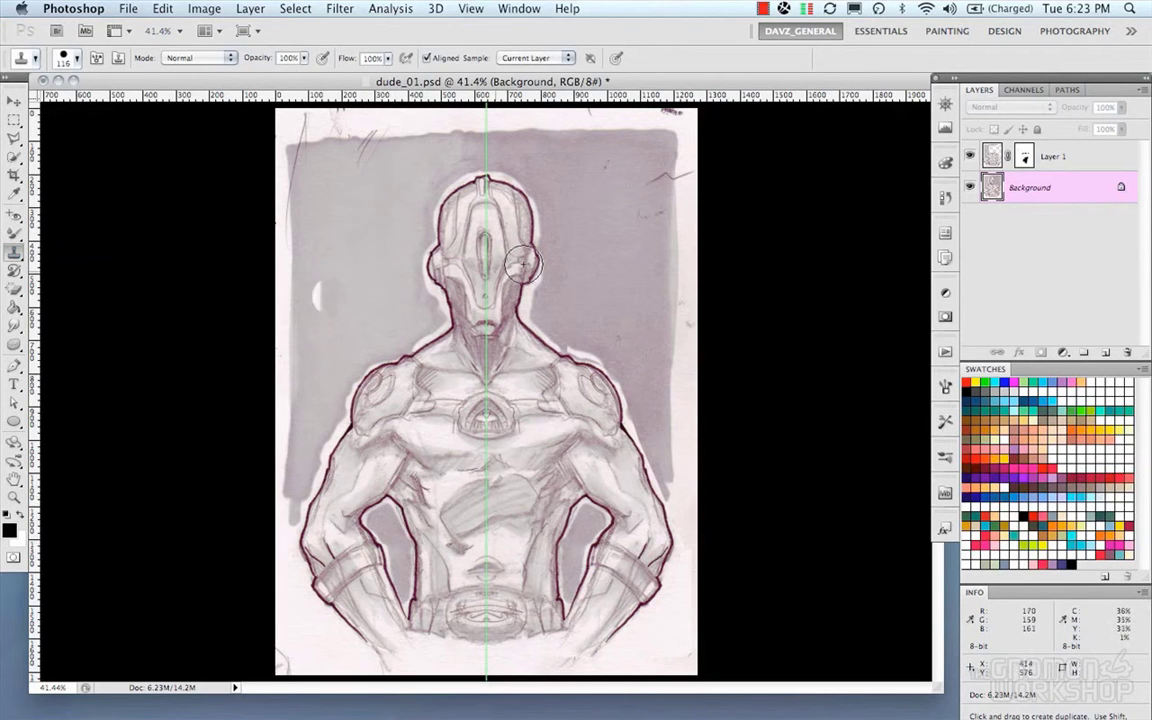
Draw a freehand Lasso selection around the shoulder, arm and forearm on the right side of the figure in the guy layer.
{"action": "key", "text": "m"}
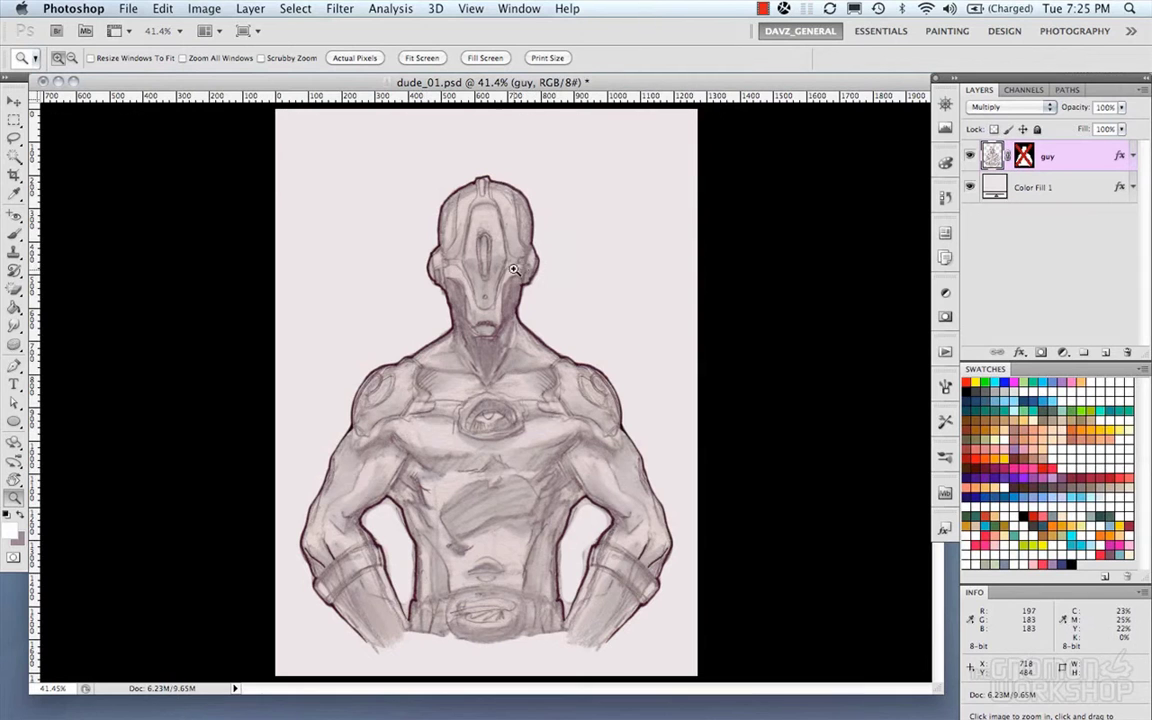
{"action": "left_click", "coordinate": [14, 137]}
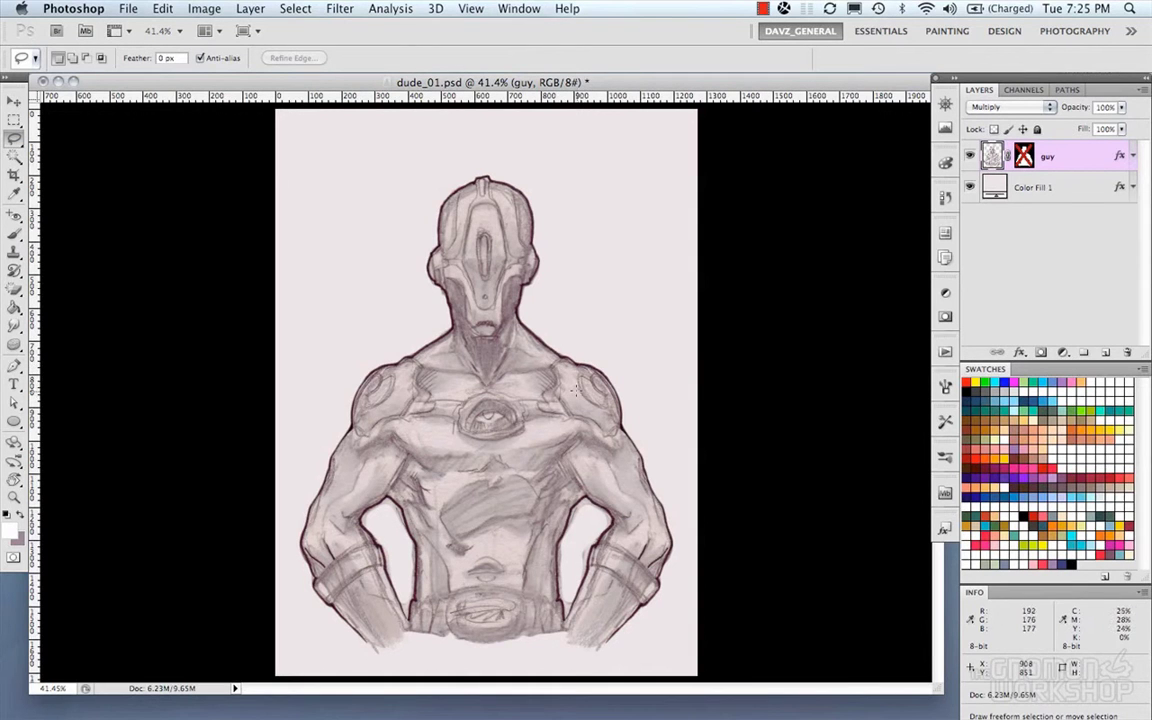
{"action": "key", "text": "z"}
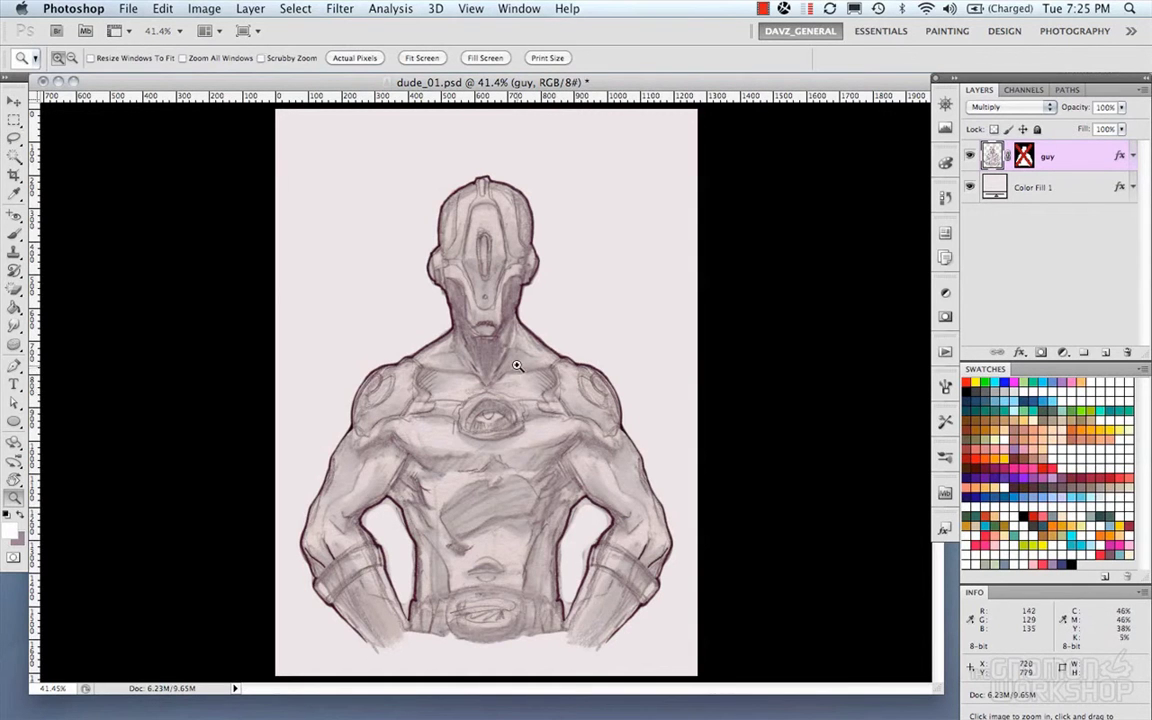
{"action": "left_click_drag", "start_coordinate": [591, 473], "coordinate": [668, 608]}
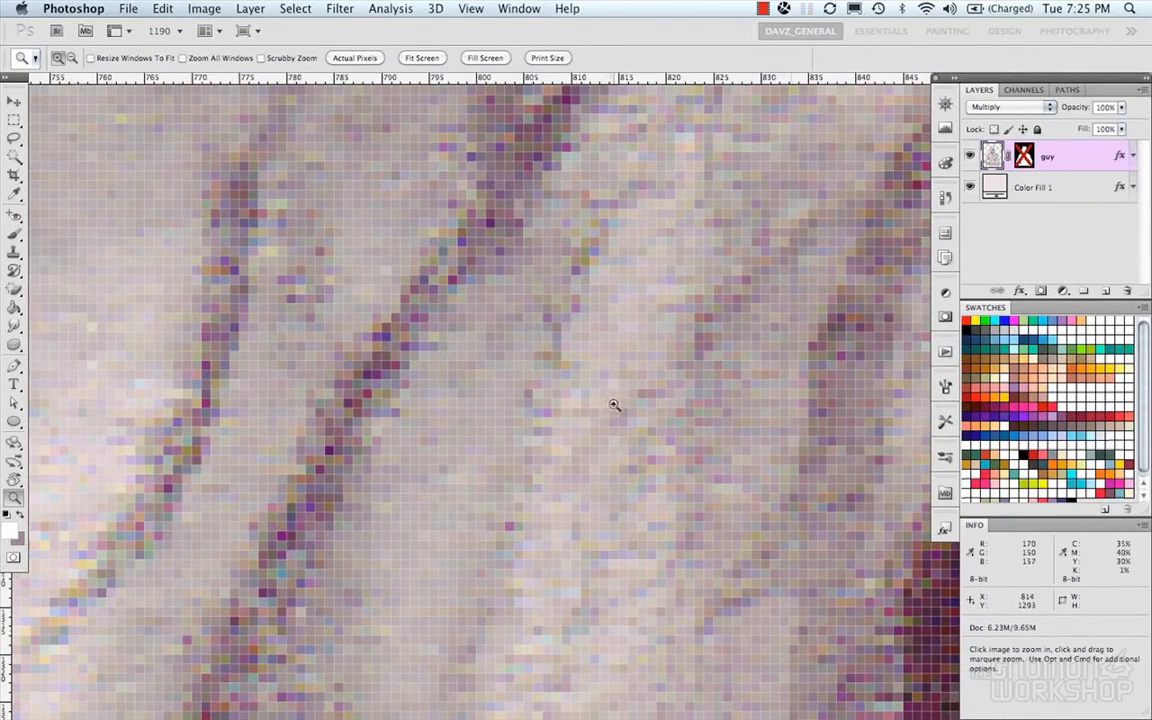
{"action": "key", "text": "super+minus"}
{"action": "key", "text": "super+minus"}
{"action": "key", "text": "super+minus"}
{"action": "key", "text": "super+minus"}
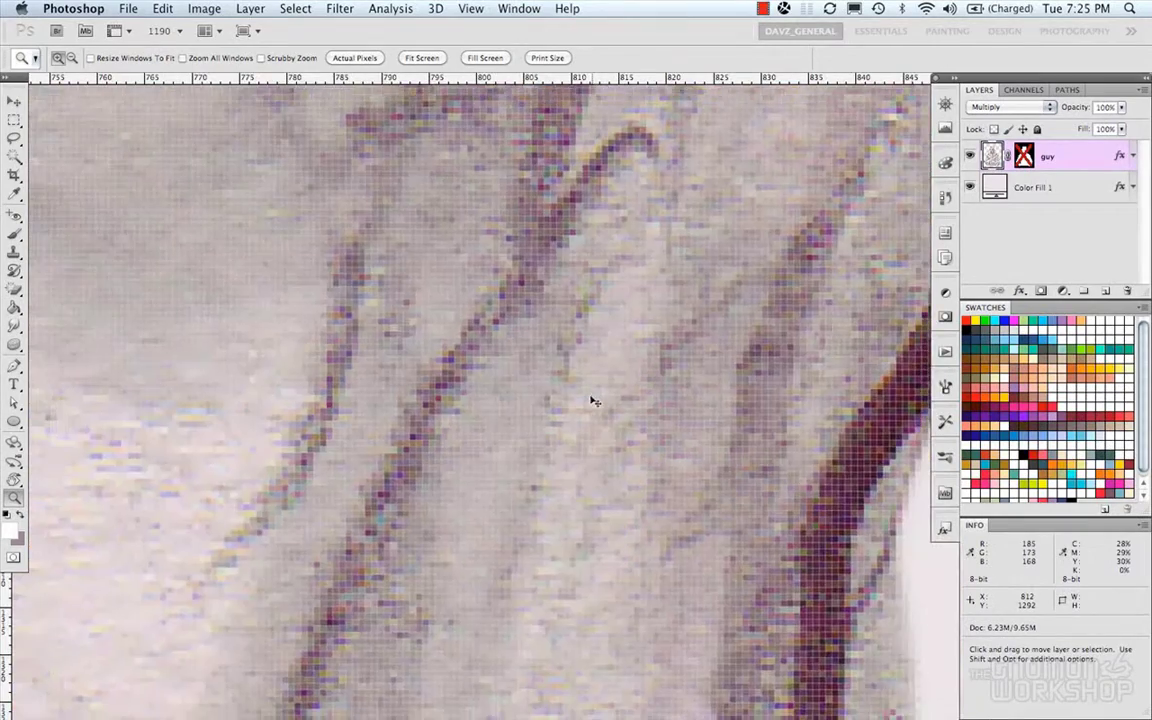
{"action": "key", "text": "super+minus"}
{"action": "key", "text": "super+minus"}
{"action": "key", "text": "super+minus"}
{"action": "key", "text": "super+minus"}
{"action": "key", "text": "super+minus"}
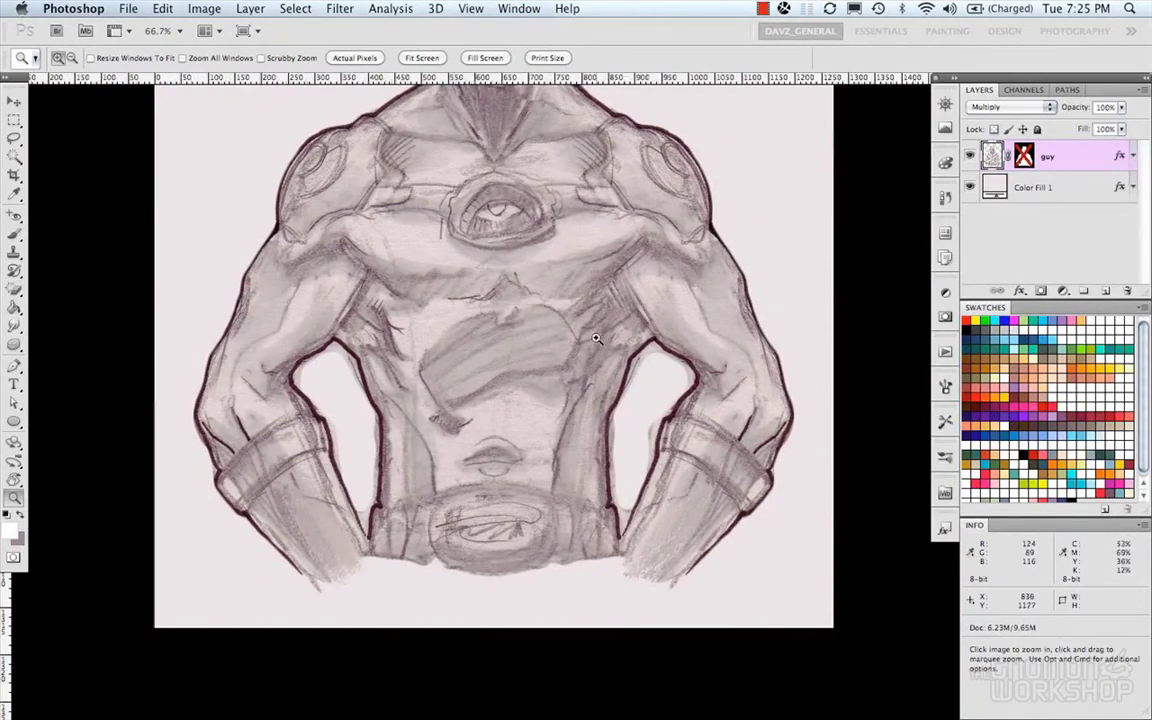
{"action": "mouse_move", "coordinate": [589, 334]}
{"action": "left_mouse_down"}
{"action": "mouse_move", "coordinate": [519, 404]}
{"action": "mouse_move", "coordinate": [507, 401]}
{"action": "left_mouse_up"}
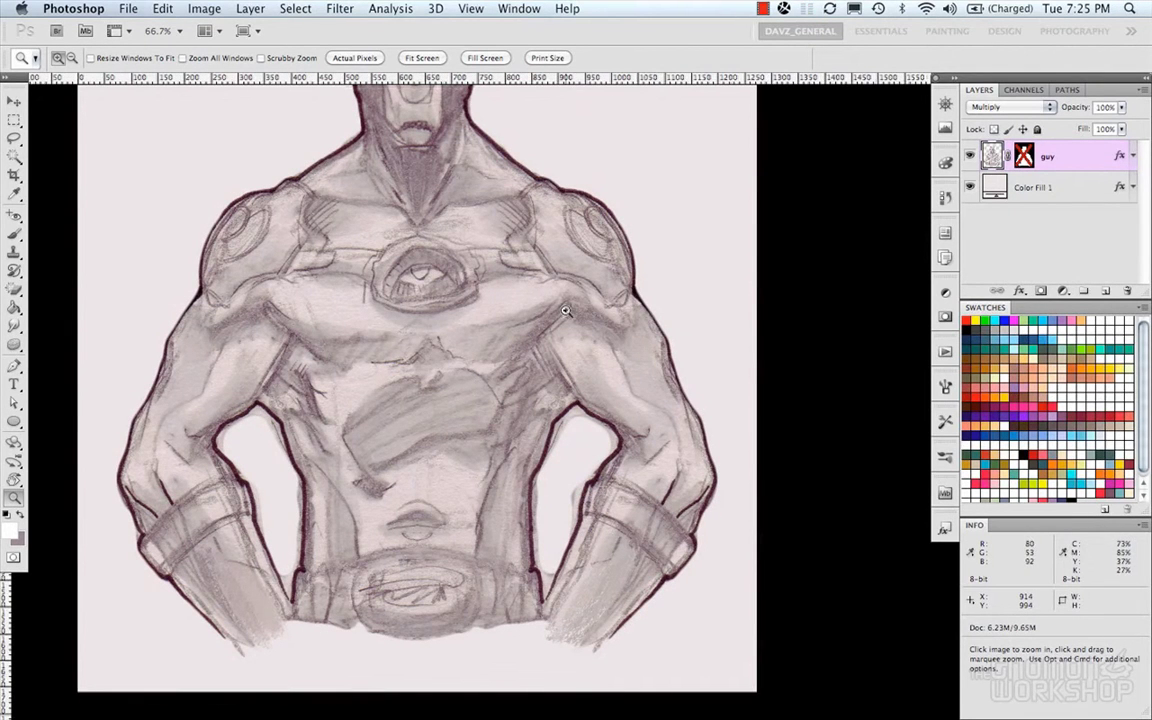
{"action": "key", "text": "l"}
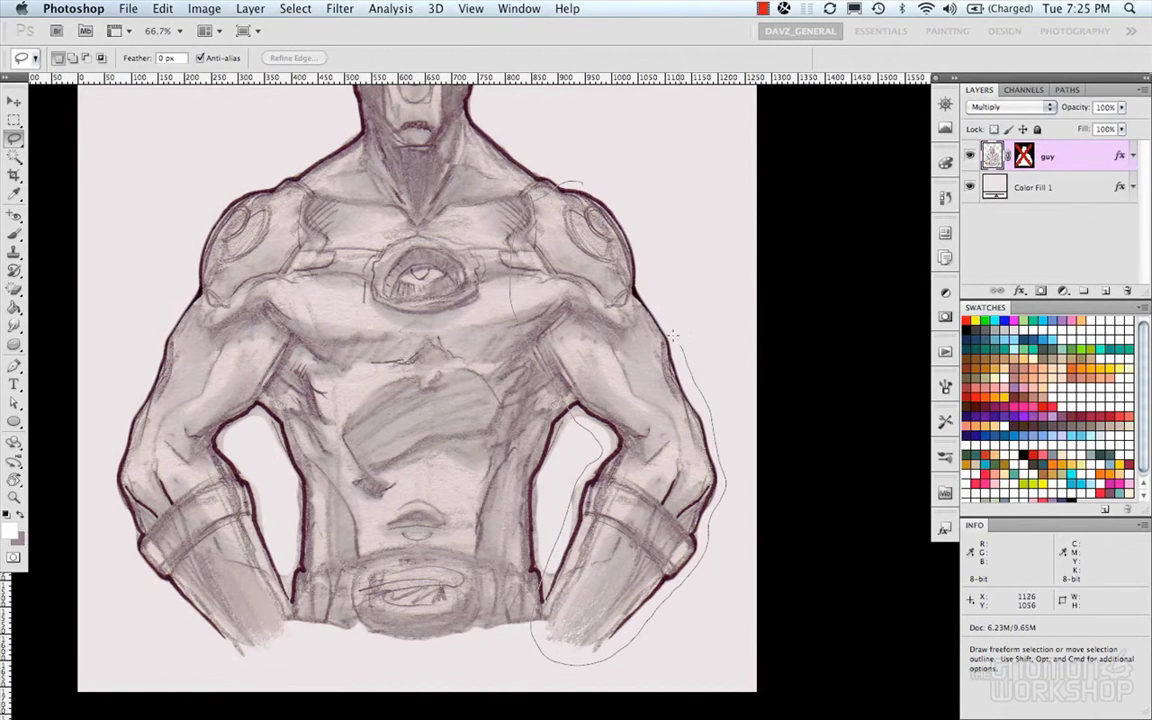
{"action": "left_click_drag", "start_coordinate": [592, 185], "coordinate": [590, 183]}
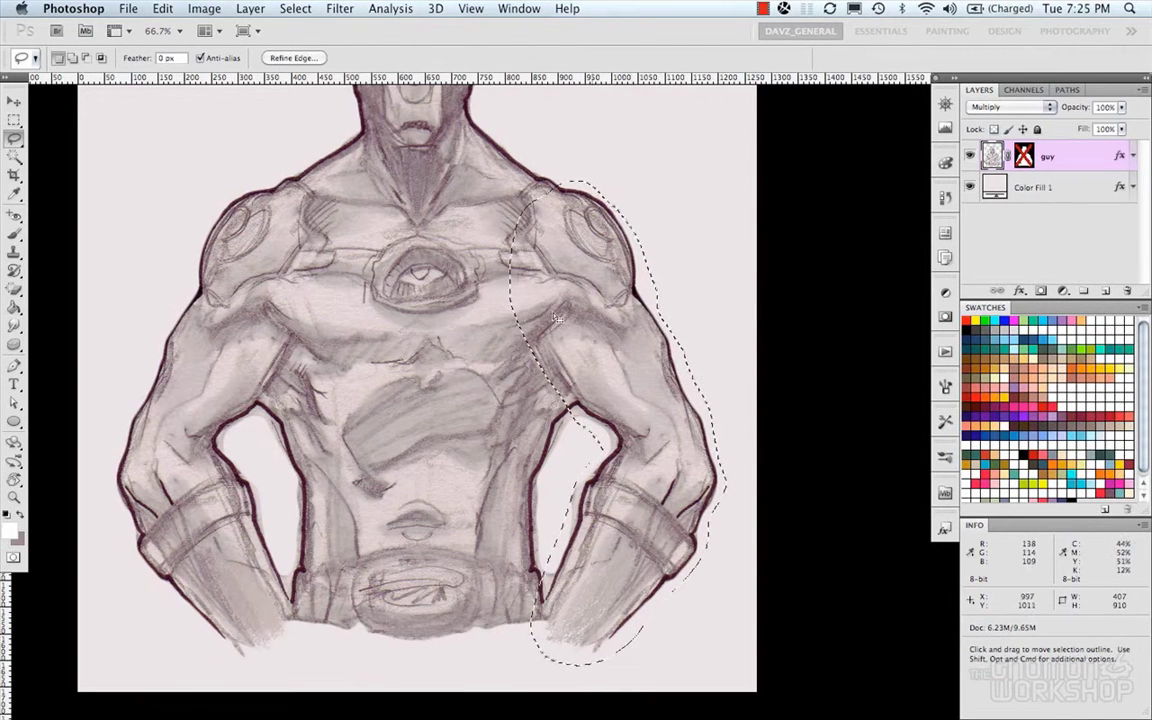
Start Puppet Warp on the selected arm, try a 20 px mesh Expansion and reduce it to -9 px.
{"action": "left_click", "coordinate": [158, 9]}
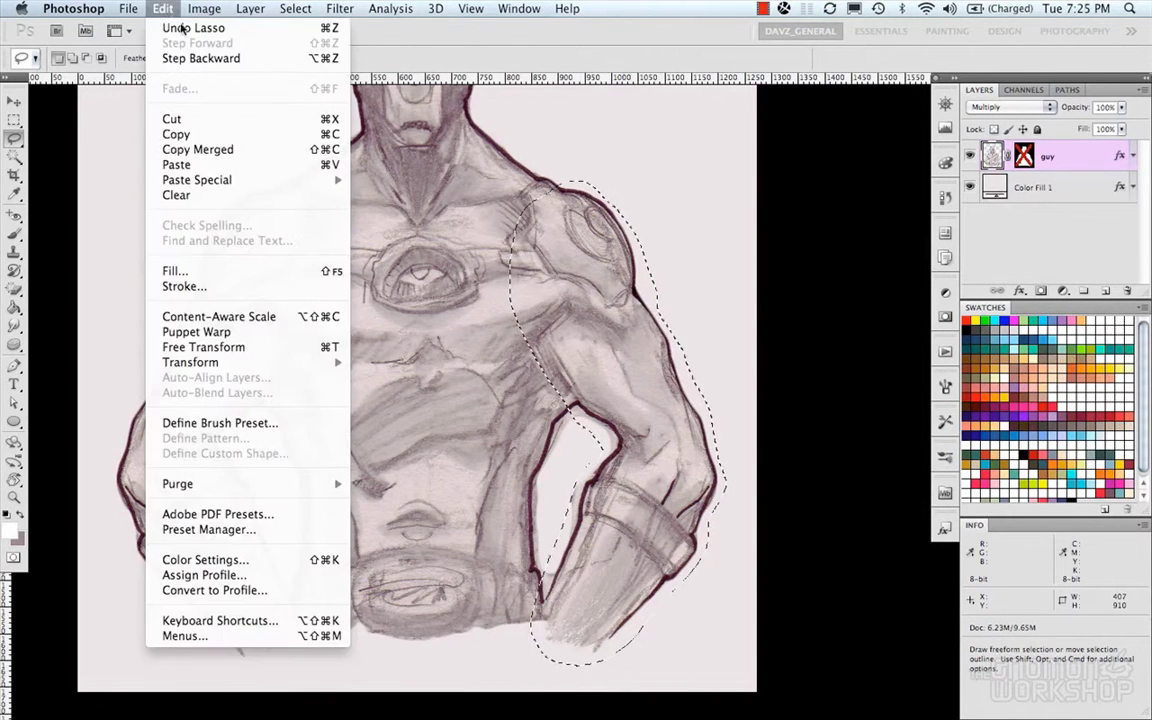
{"action": "left_click", "coordinate": [226, 334]}
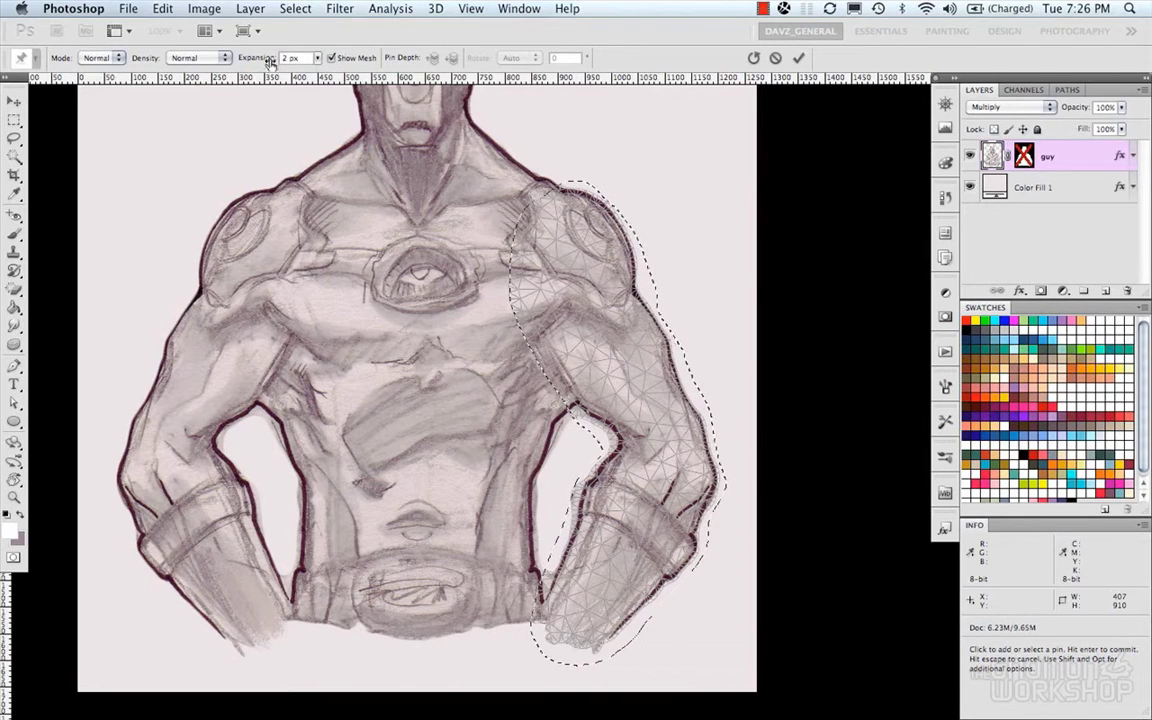
{"action": "left_click", "coordinate": [318, 62]}
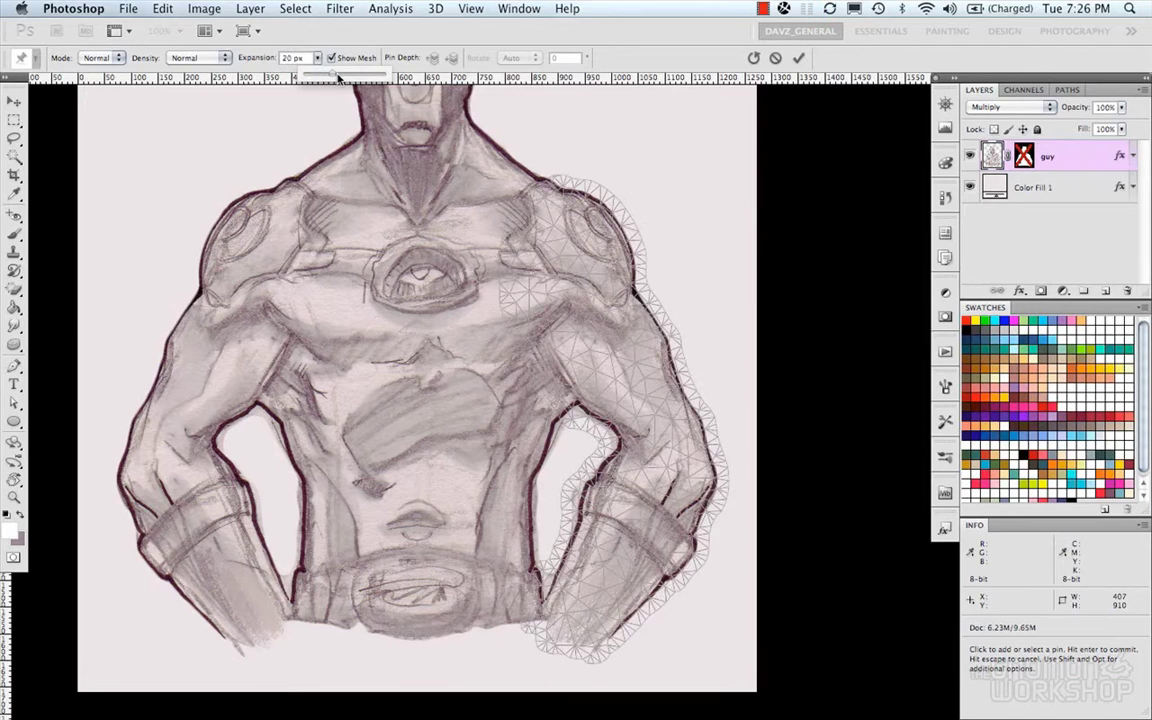
{"action": "left_click_drag", "start_coordinate": [350, 79], "coordinate": [314, 84]}
{"action": "left_click", "coordinate": [318, 58]}
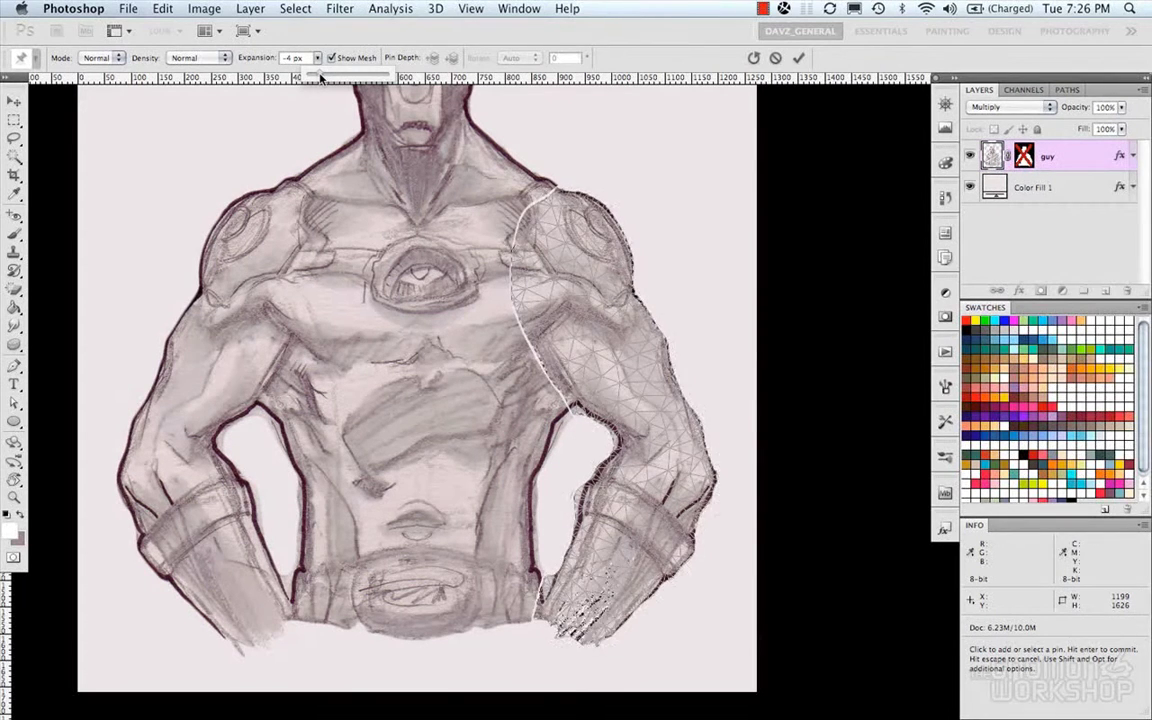
{"action": "left_click_drag", "start_coordinate": [316, 46], "coordinate": [318, 62]}
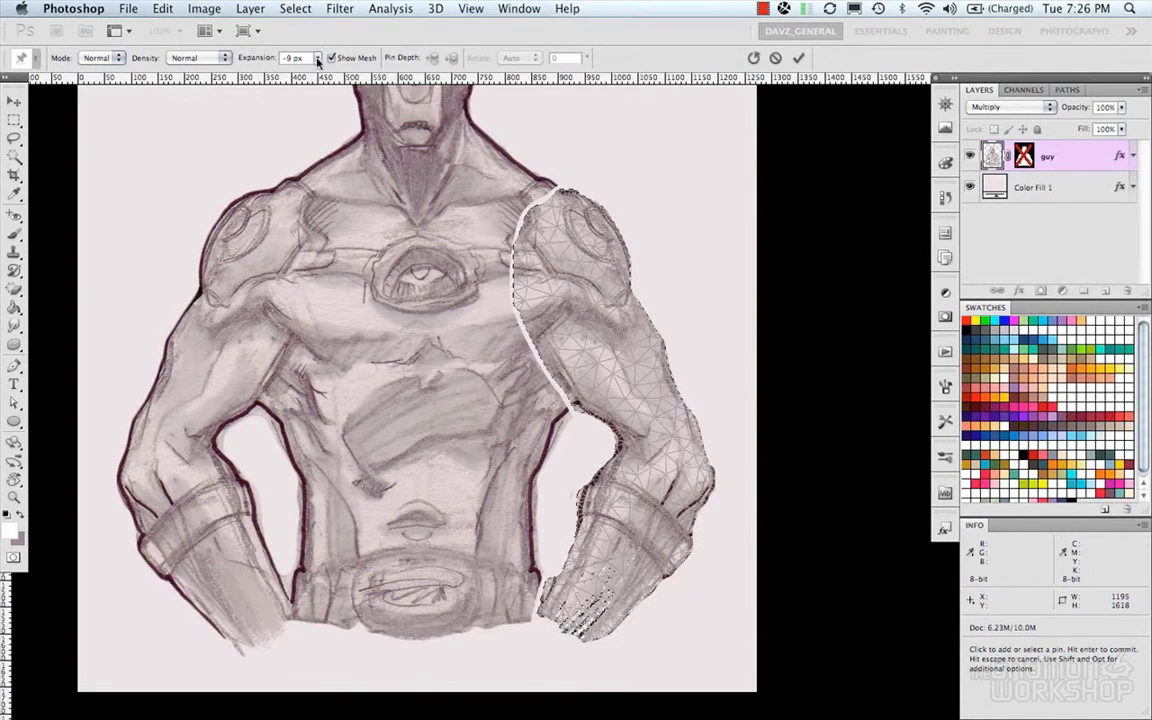
Try the mesh density at Fewer Points and More Points, restore it to Normal, and set the Expansion to -2 px.
{"action": "left_click", "coordinate": [226, 58]}
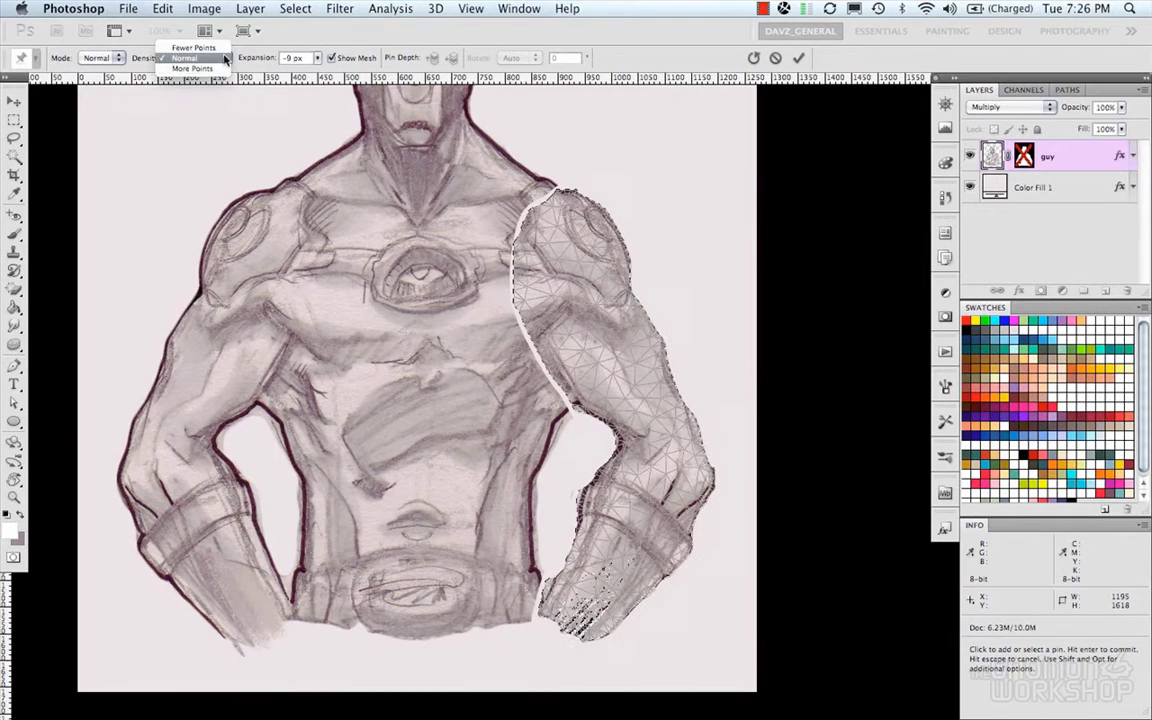
{"action": "left_click", "coordinate": [192, 47]}
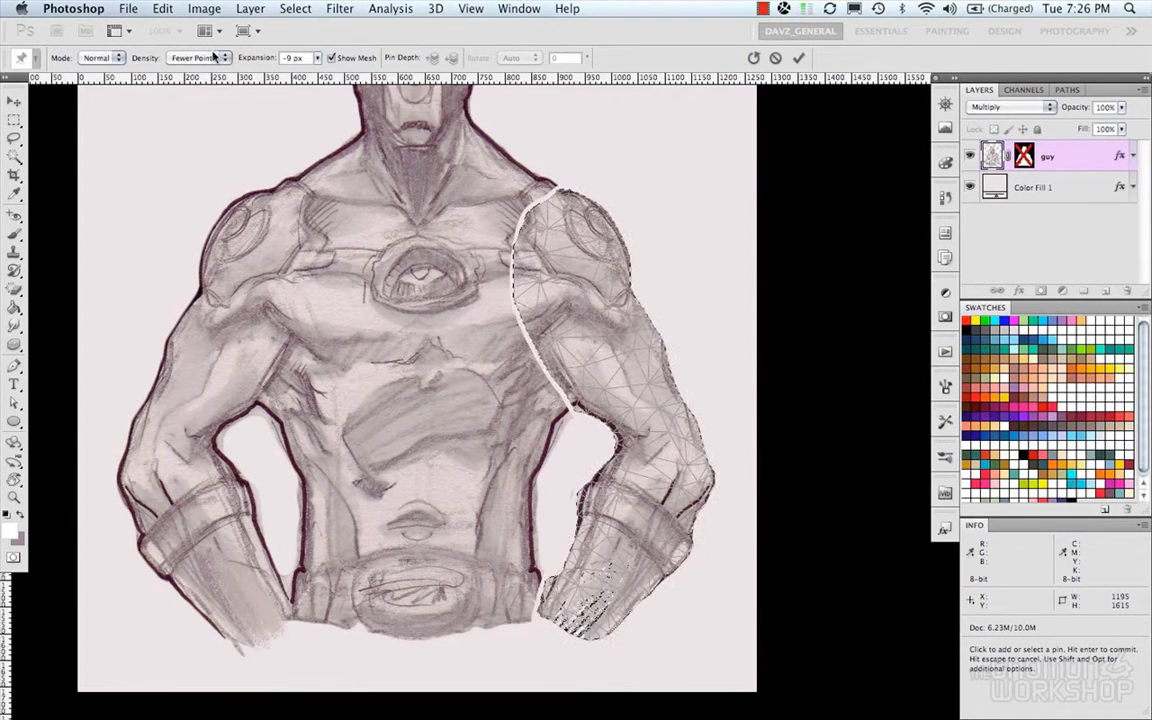
{"action": "left_click", "coordinate": [194, 58]}
{"action": "left_click", "coordinate": [195, 82]}
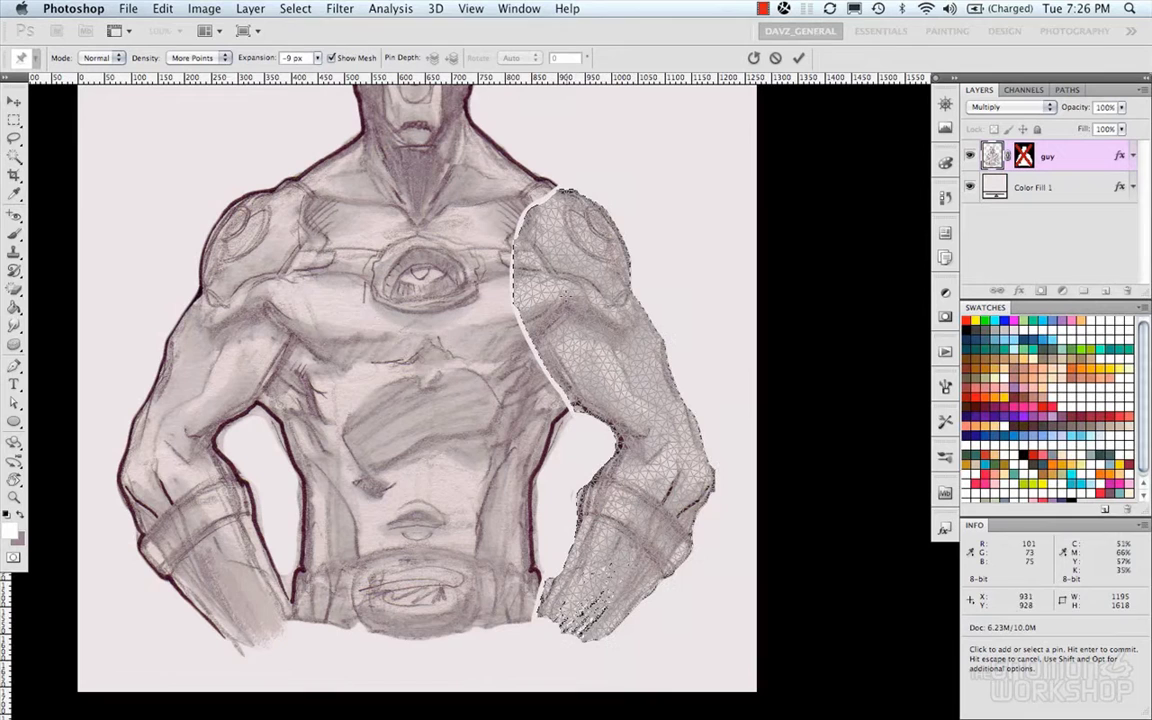
{"action": "left_click", "coordinate": [194, 56]}
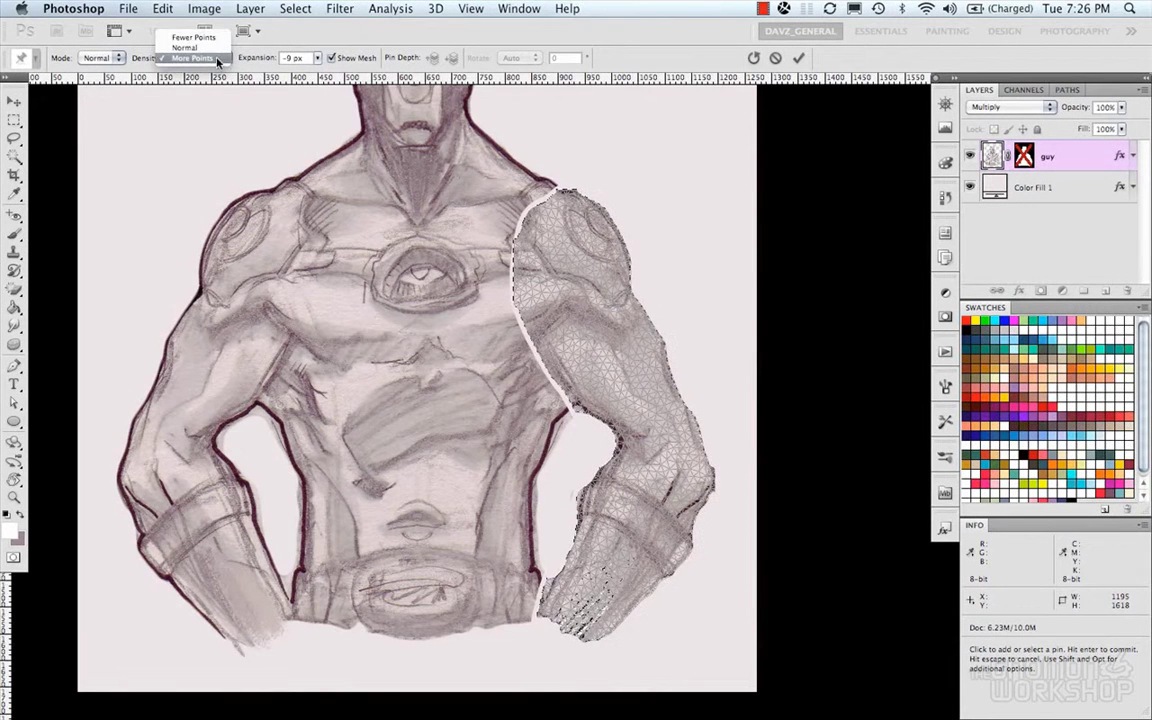
{"action": "left_click", "coordinate": [186, 47]}
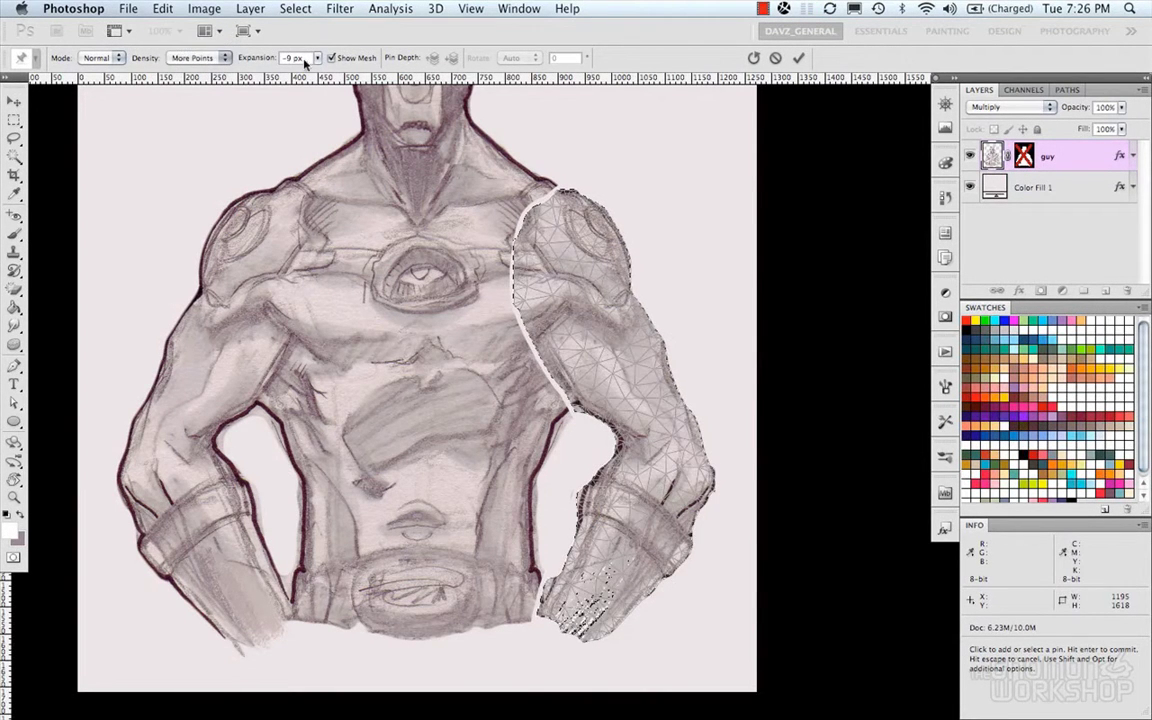
{"action": "type", "text": "-2"}
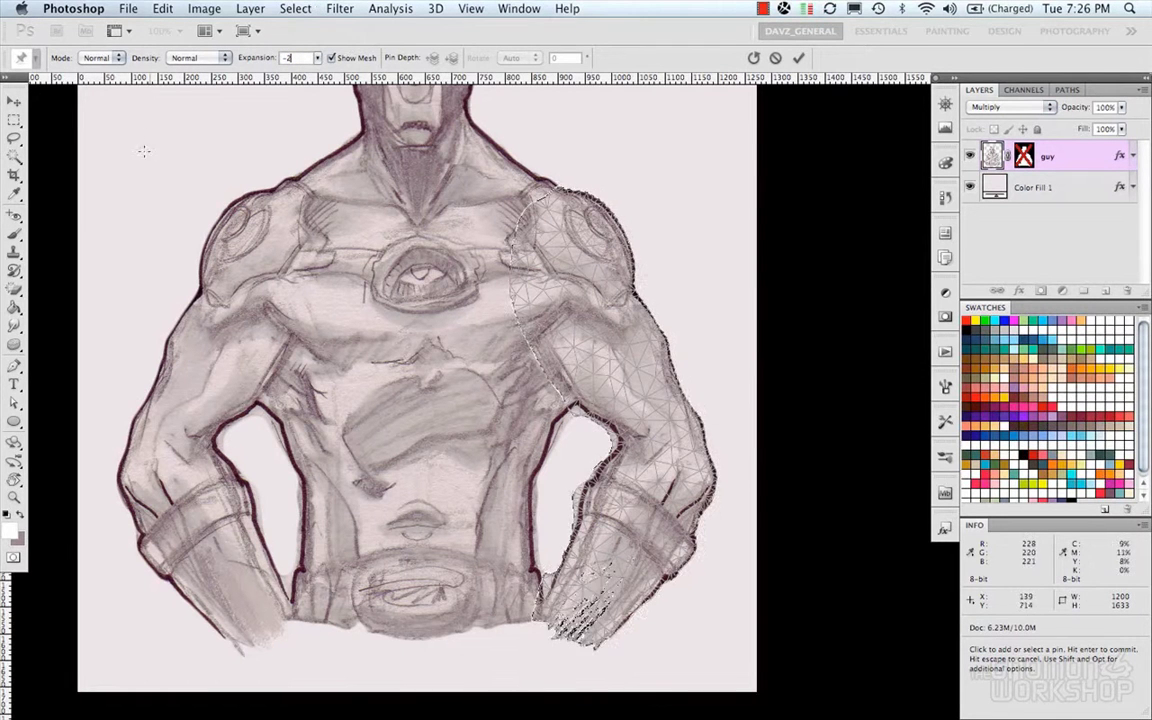
Try the Rigid and Distort modes for the Puppet Warp mesh and return the mode to Normal.
{"action": "left_click", "coordinate": [120, 59]}
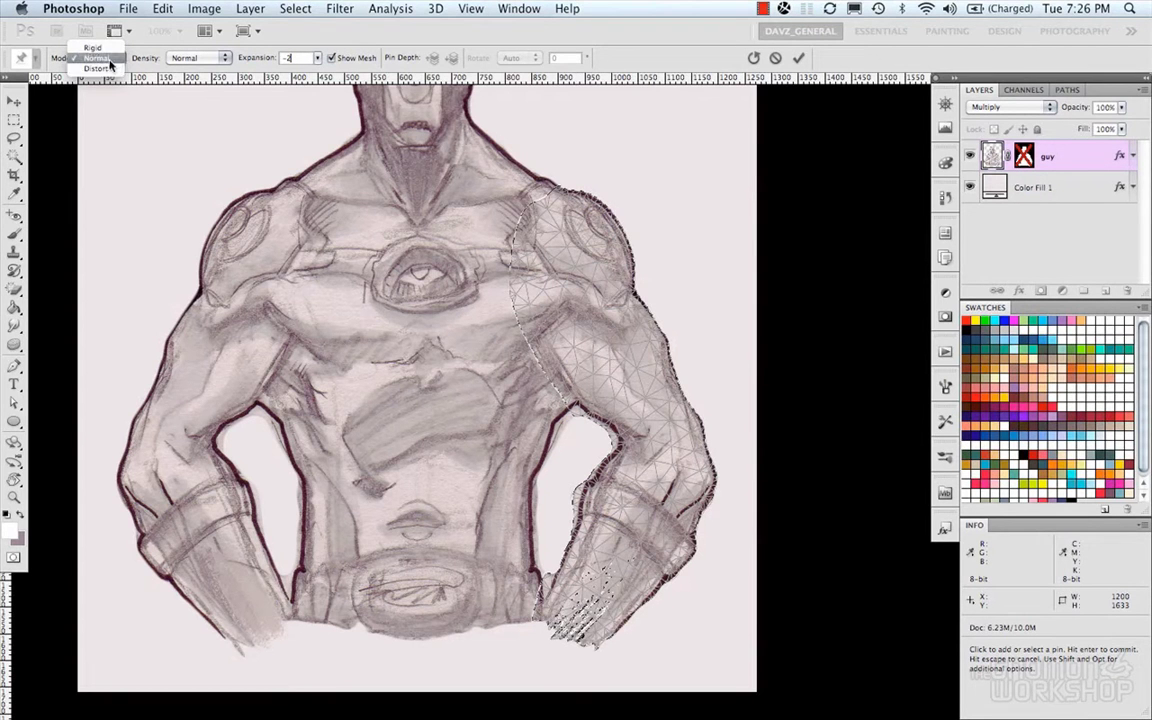
{"action": "left_click", "coordinate": [104, 47]}
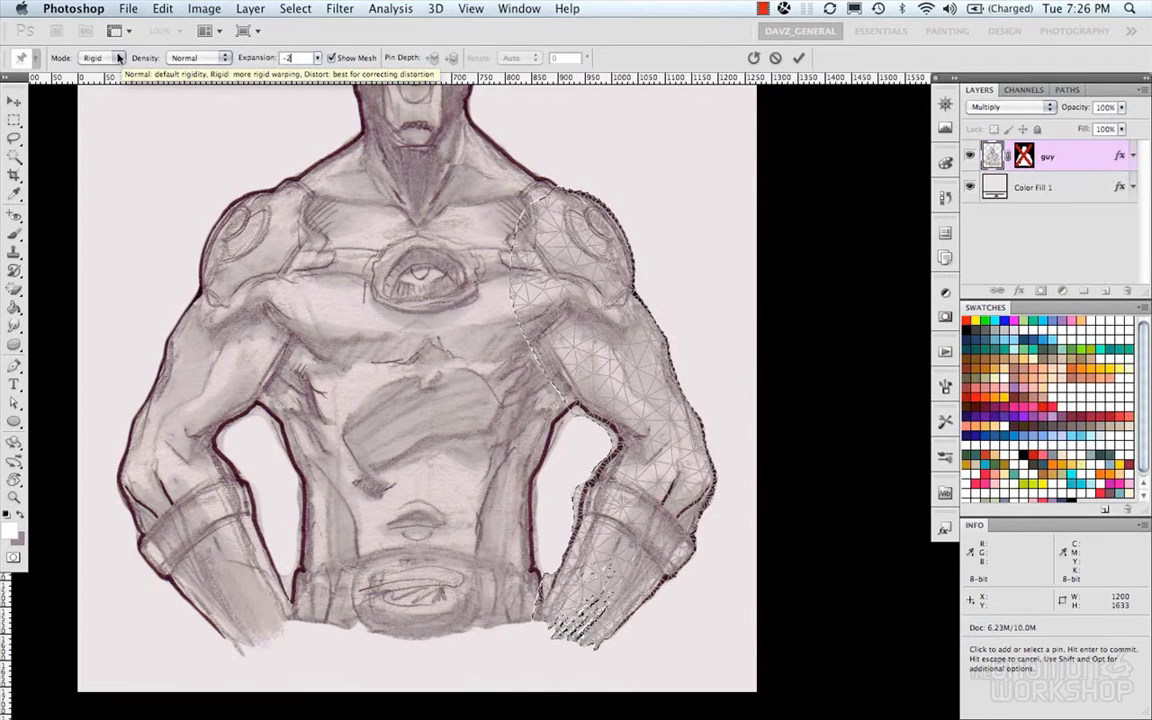
{"action": "left_click", "coordinate": [120, 58]}
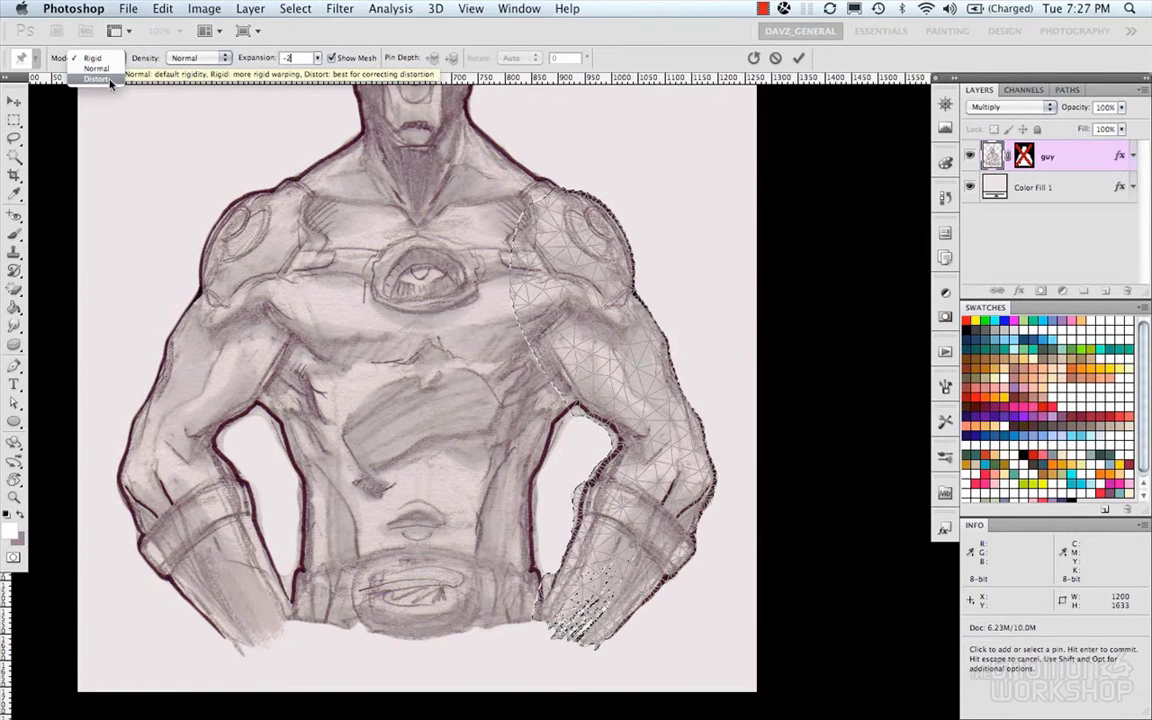
{"action": "left_click", "coordinate": [117, 70]}
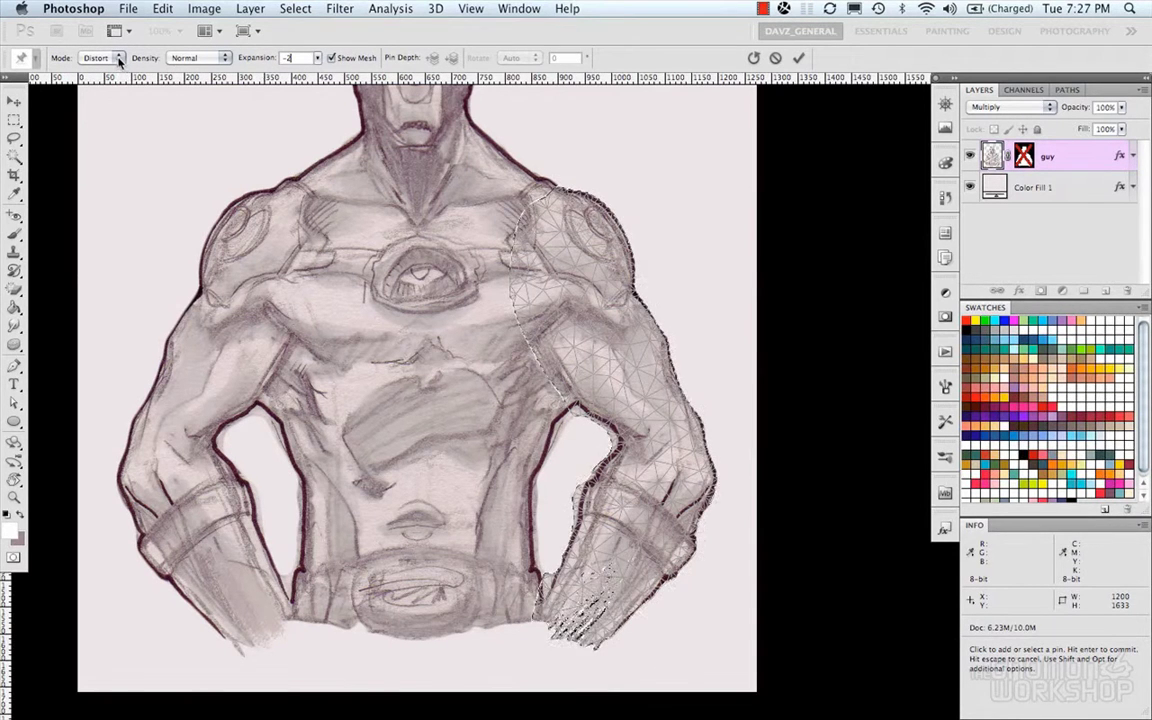
{"action": "left_click", "coordinate": [119, 58]}
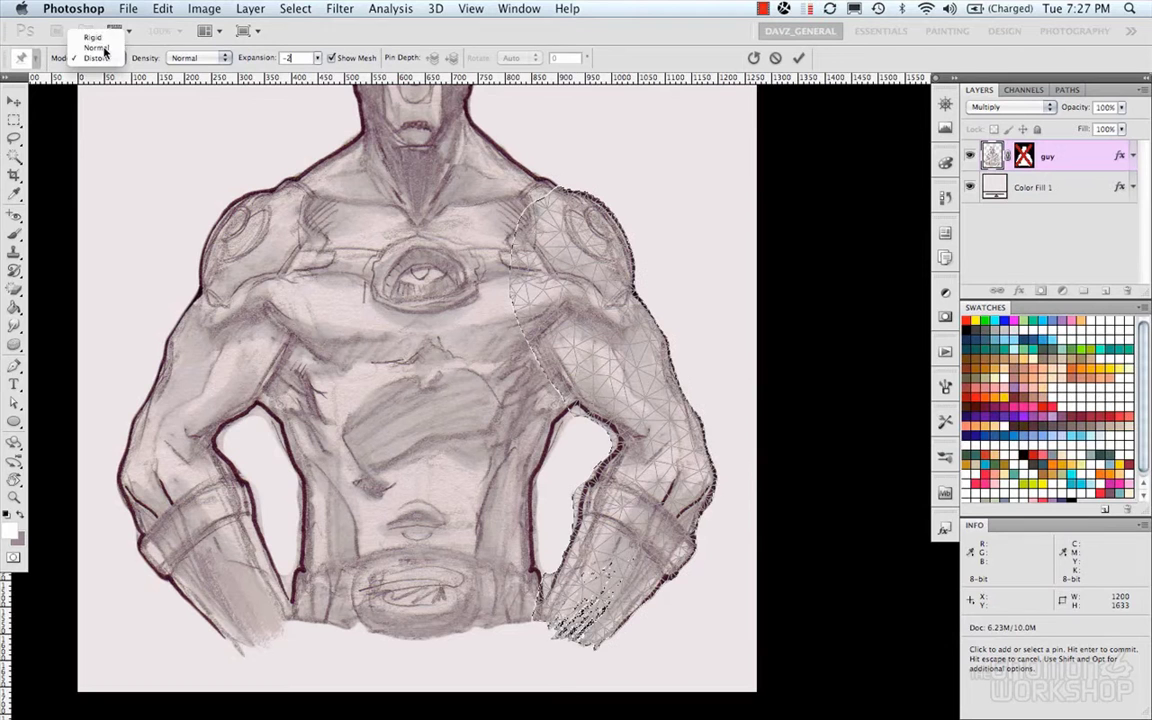
{"action": "left_click", "coordinate": [98, 47]}
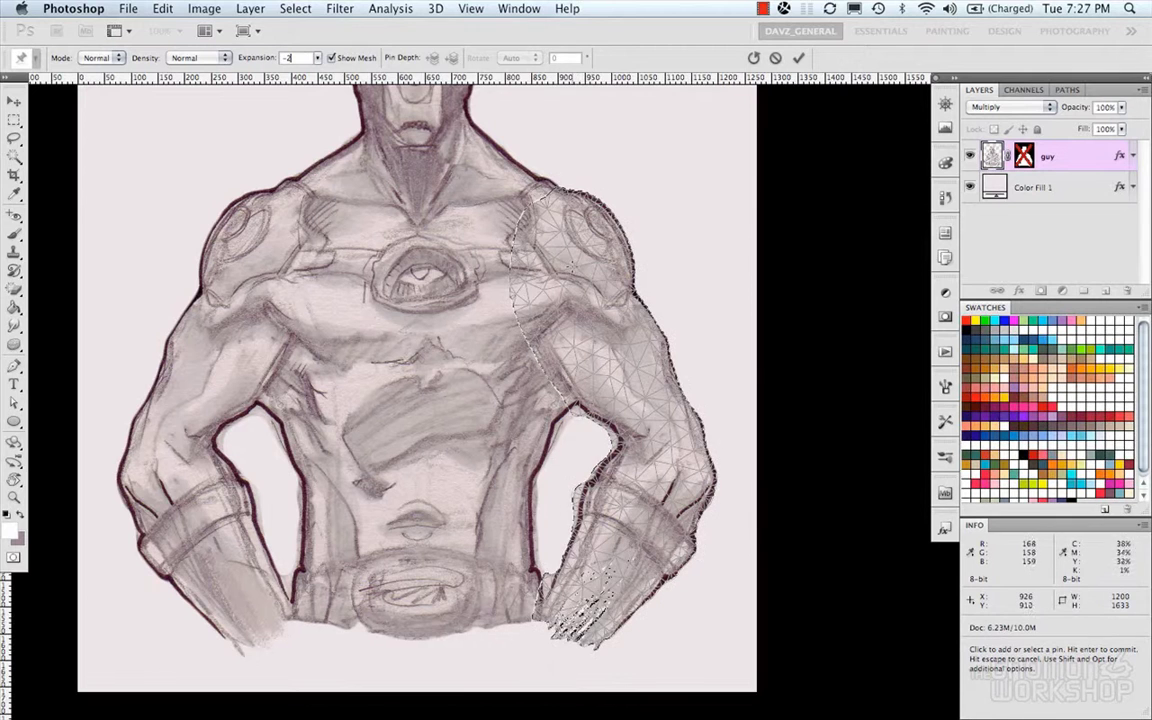
Place Puppet Warp pins at the arm's shoulder, elbow and wrist, and select the shoulder pin.
{"action": "left_click", "coordinate": [573, 265]}
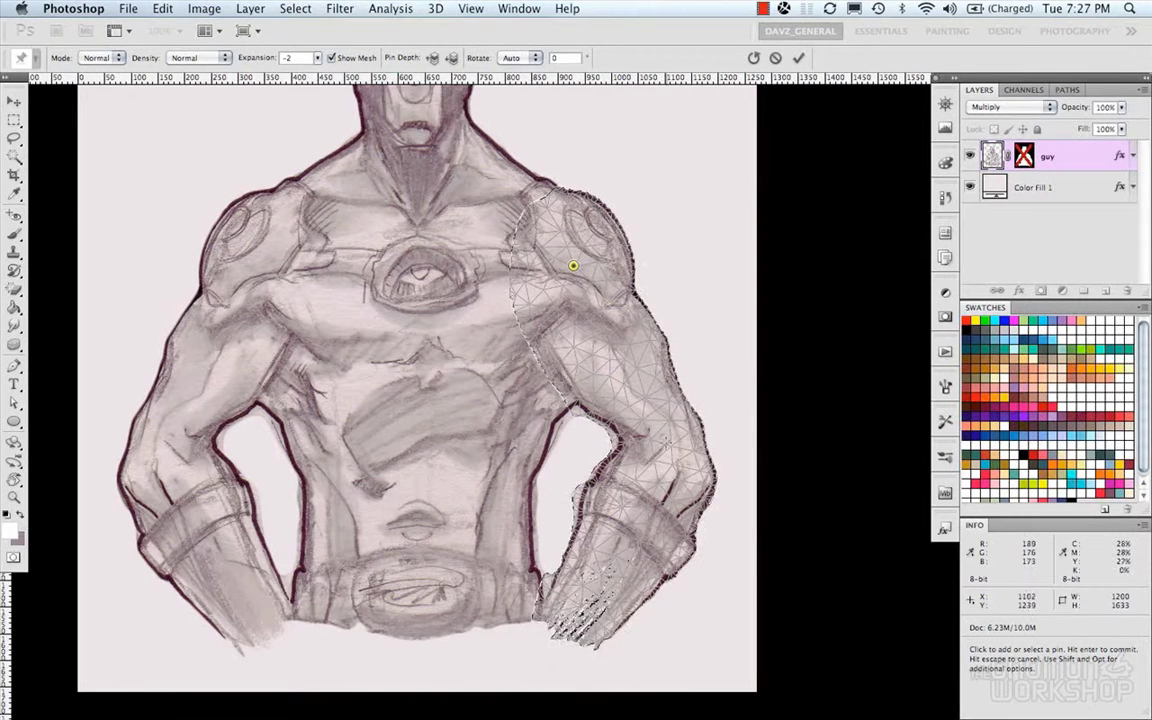
{"action": "left_click", "coordinate": [662, 442]}
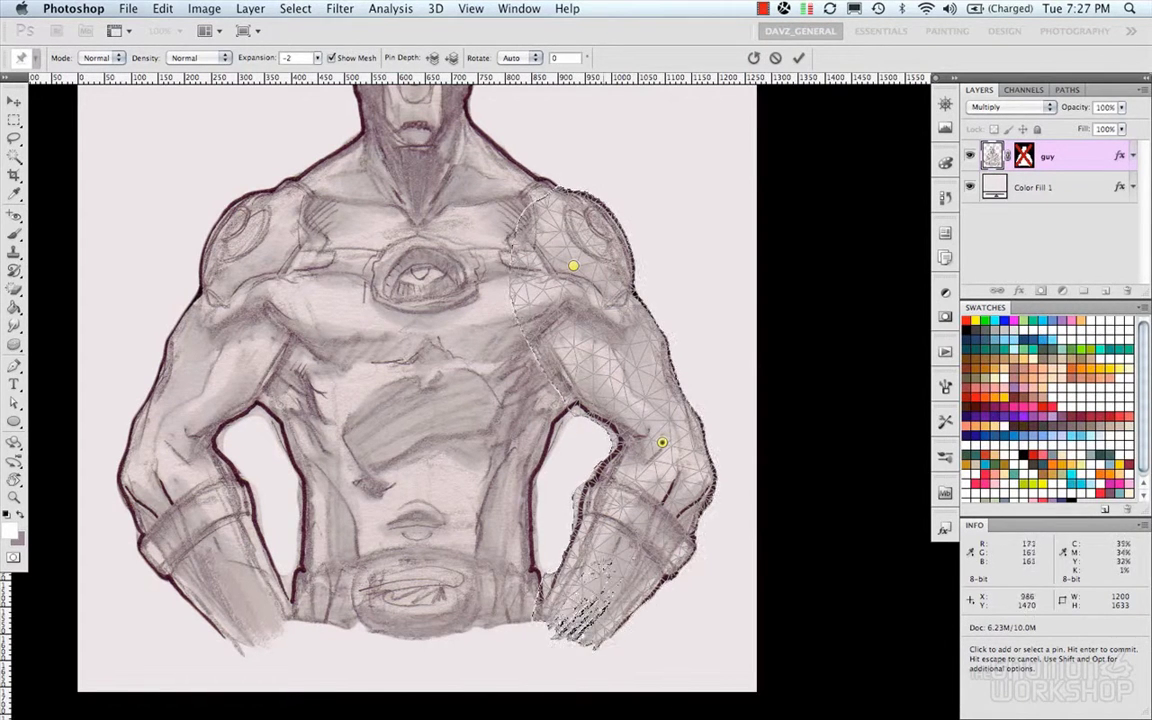
{"action": "left_click", "coordinate": [579, 588]}
{"action": "left_click", "coordinate": [573, 266]}
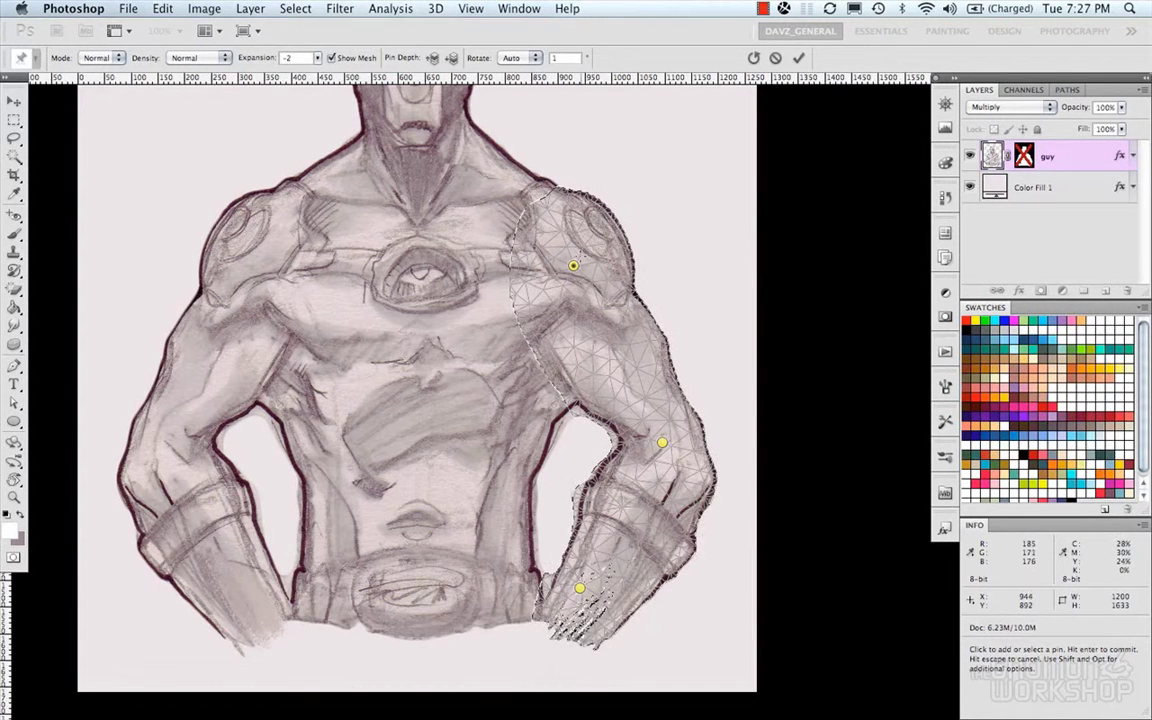
{"action": "key", "text": "alt"}
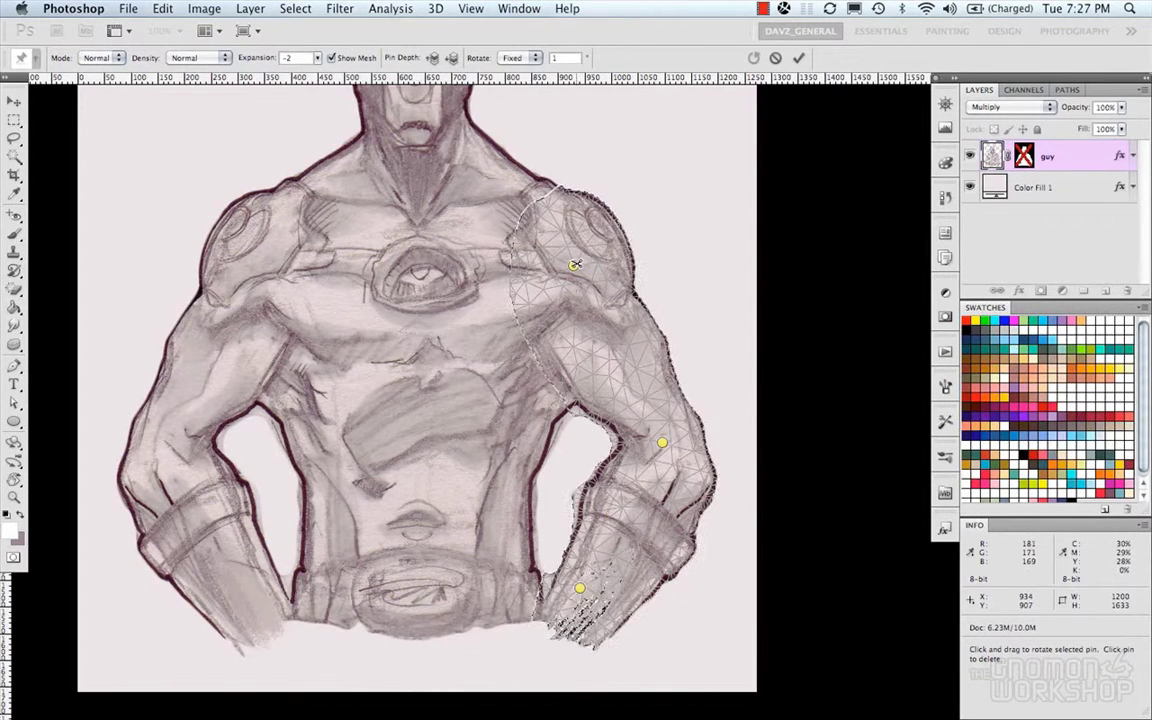
Delete and restore the shoulder pin, then try rotating the arm about it to -23° and undo the rotation.
{"action": "left_click", "coordinate": [575, 265], "text": "alt"}
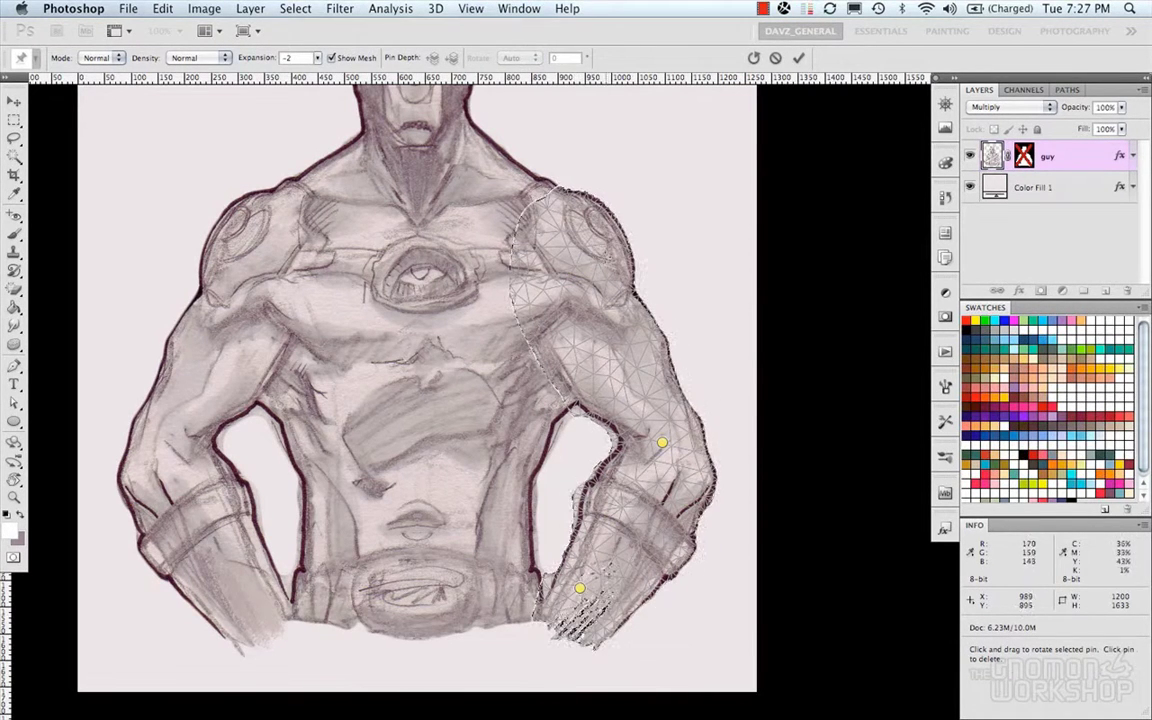
{"action": "key", "text": "super+z"}
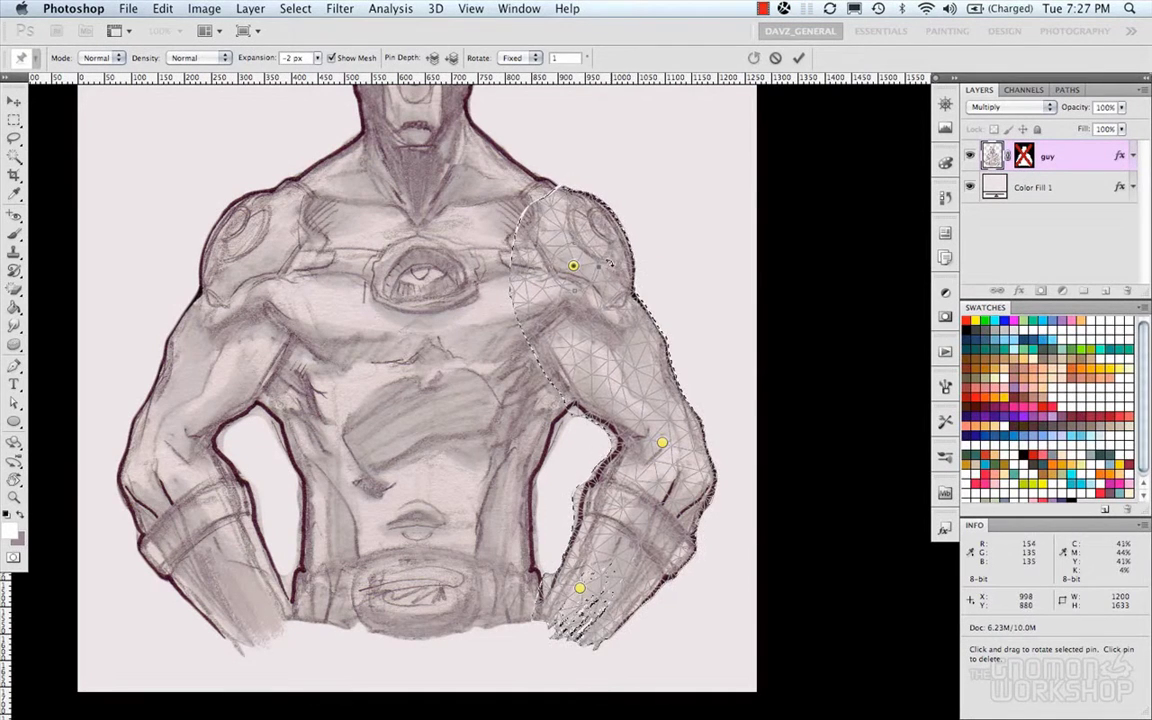
{"action": "left_click_drag", "start_coordinate": [605, 243], "coordinate": [580, 205]}
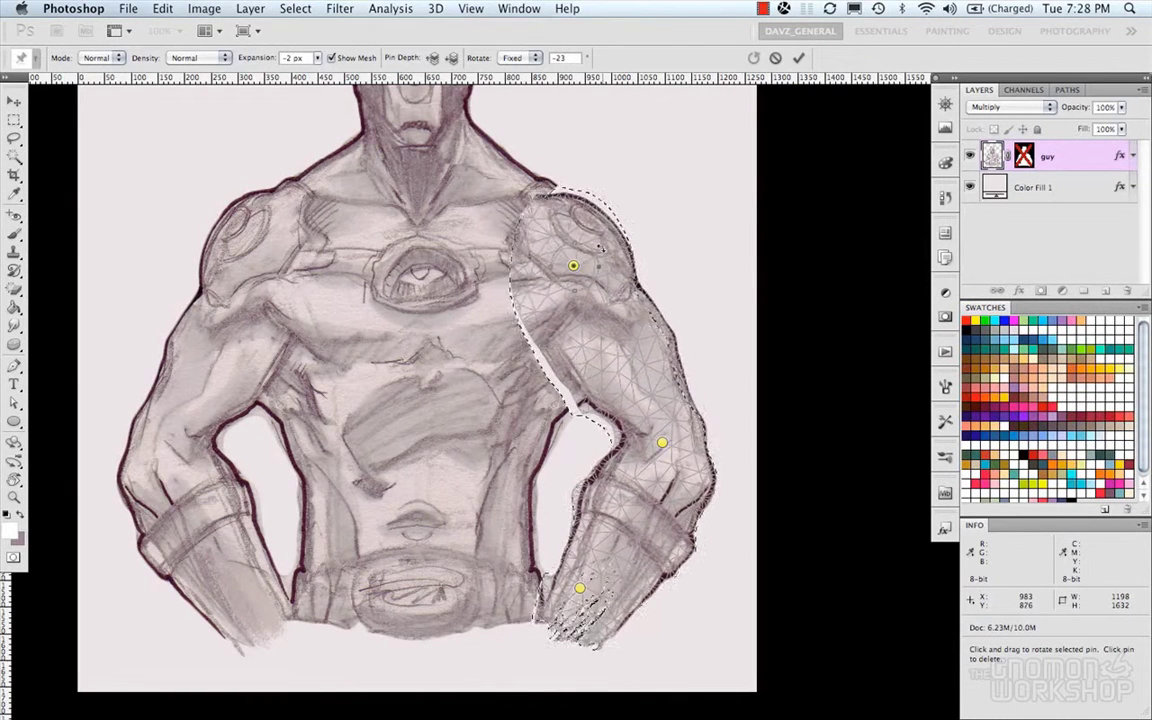
{"action": "left_click_drag", "start_coordinate": [600, 248], "coordinate": [600, 243]}
{"action": "key", "text": "super+z"}
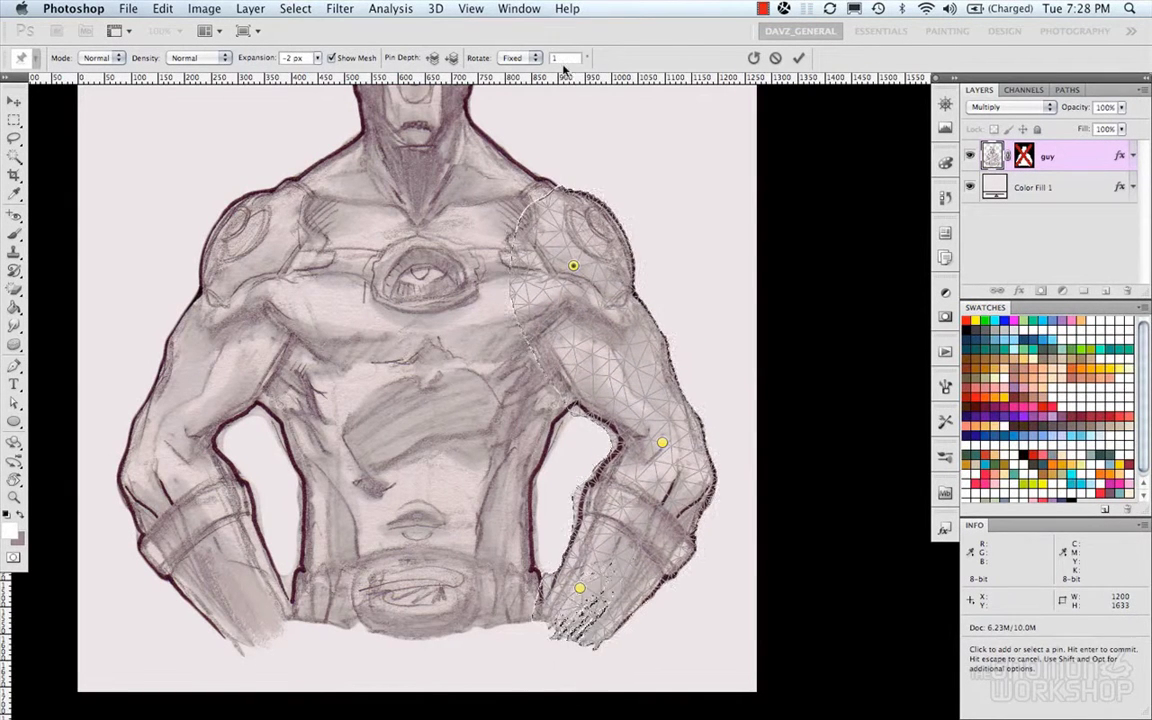
{"action": "left_click_drag", "start_coordinate": [578, 58], "coordinate": [549, 62]}
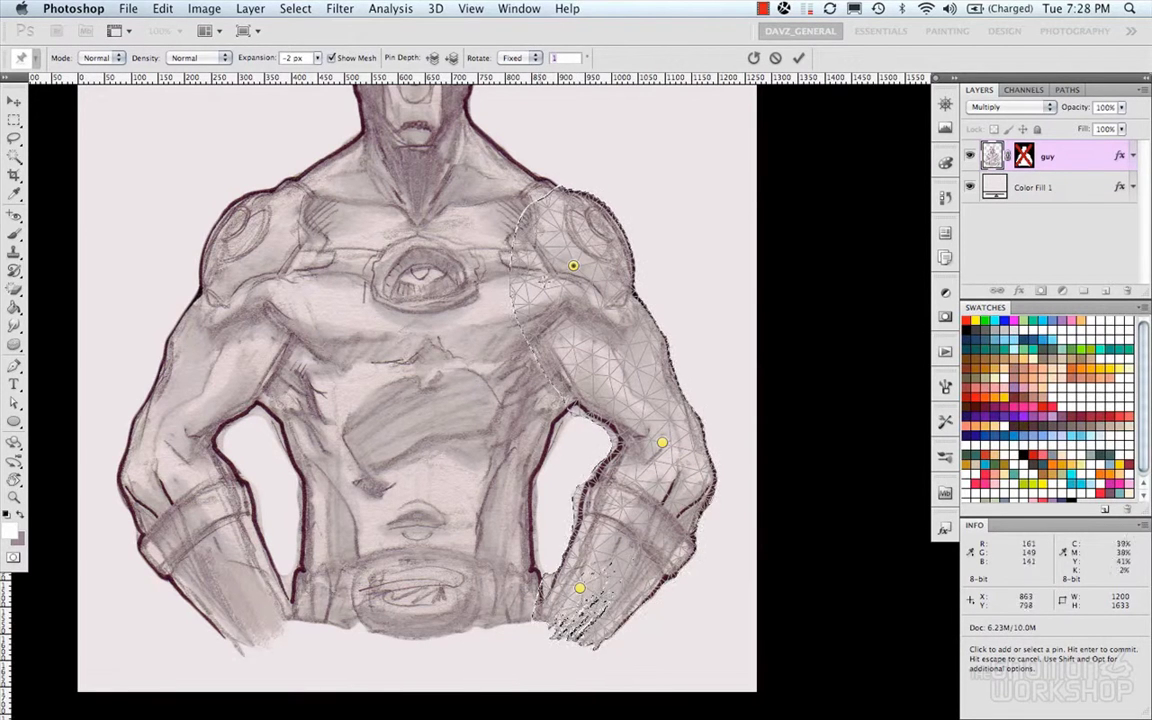
Select the elbow pin and try rotating the mesh around it, ending back at 0°.
{"action": "left_click", "coordinate": [663, 444]}
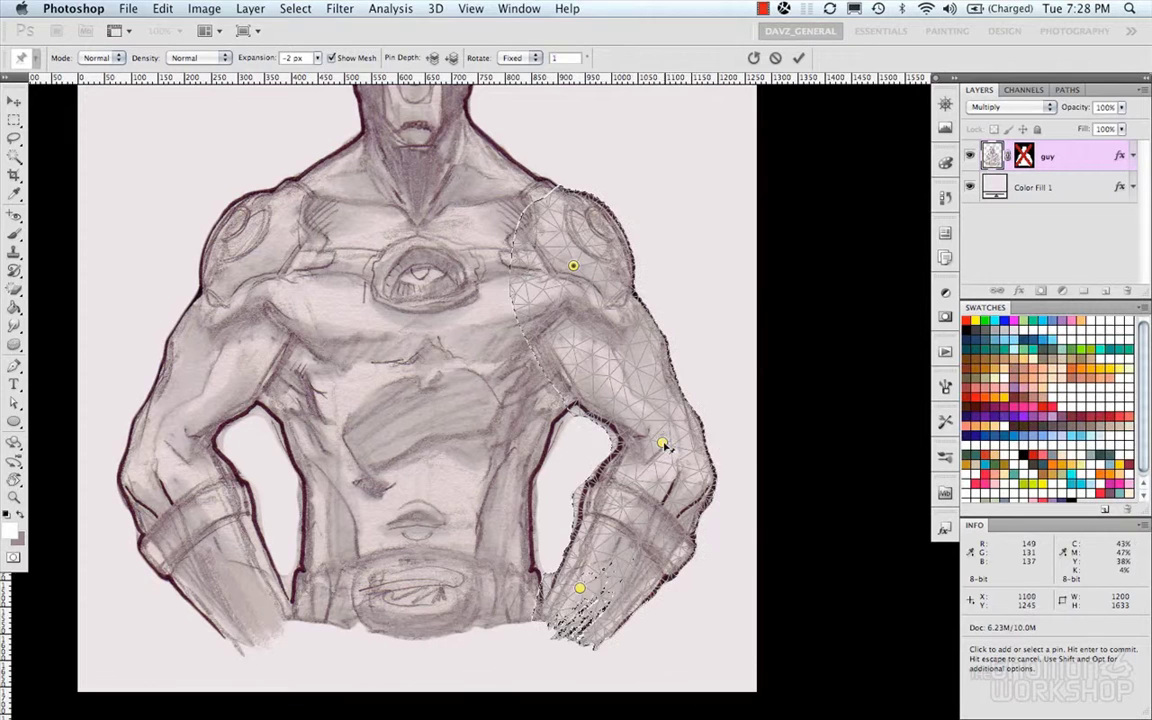
{"action": "left_click", "coordinate": [663, 443]}
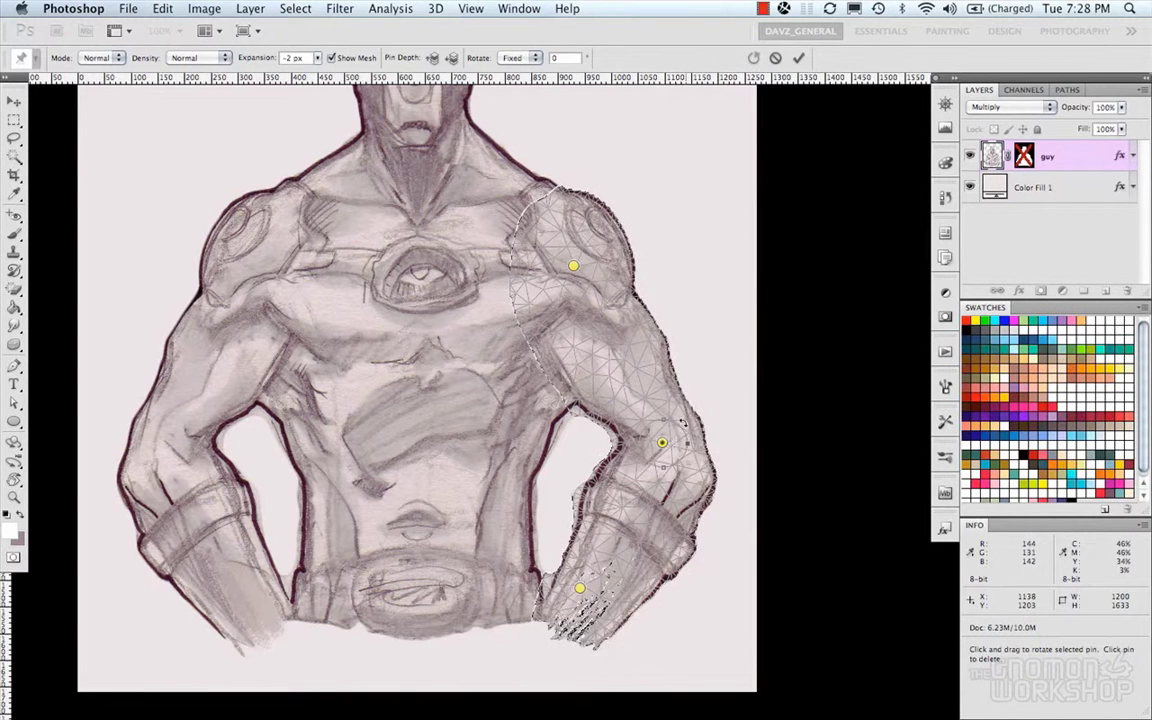
{"action": "left_click_drag", "start_coordinate": [672, 409], "coordinate": [701, 471]}
{"action": "left_click_drag", "start_coordinate": [729, 423], "coordinate": [618, 536]}
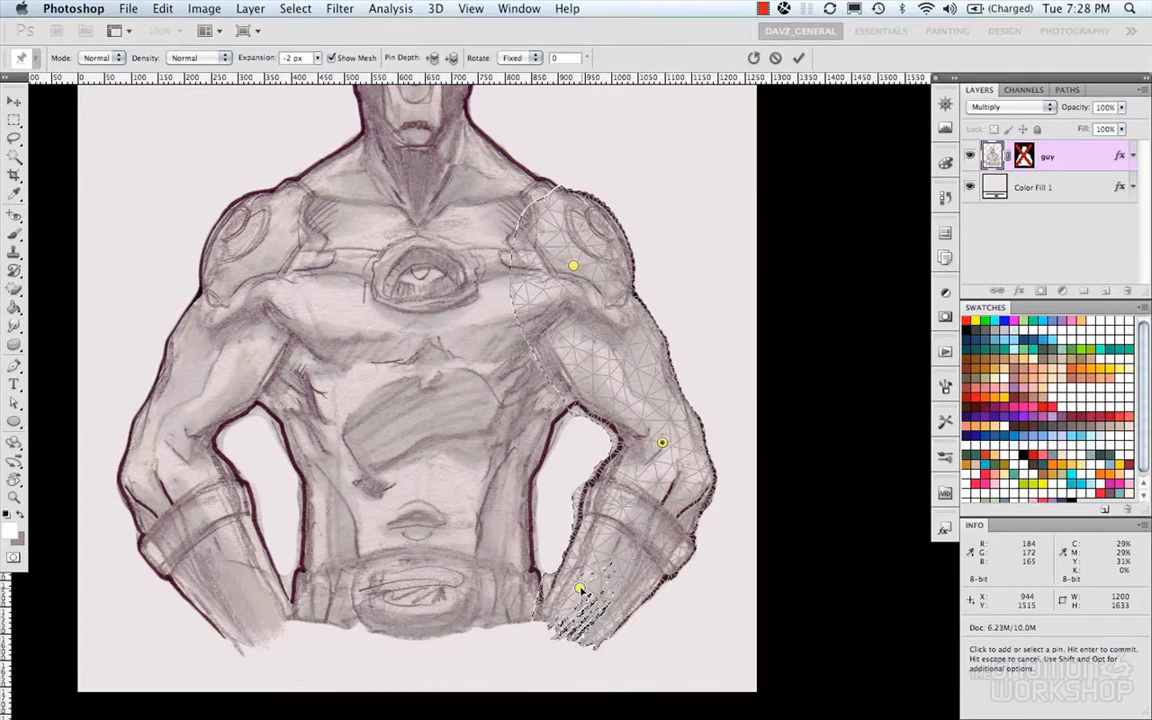
Delete the wrist pin, try rotating the forearm around the elbow pin, and undo the rotation.
{"action": "left_click", "coordinate": [580, 590]}
{"action": "left_click", "coordinate": [580, 589], "text": "alt"}
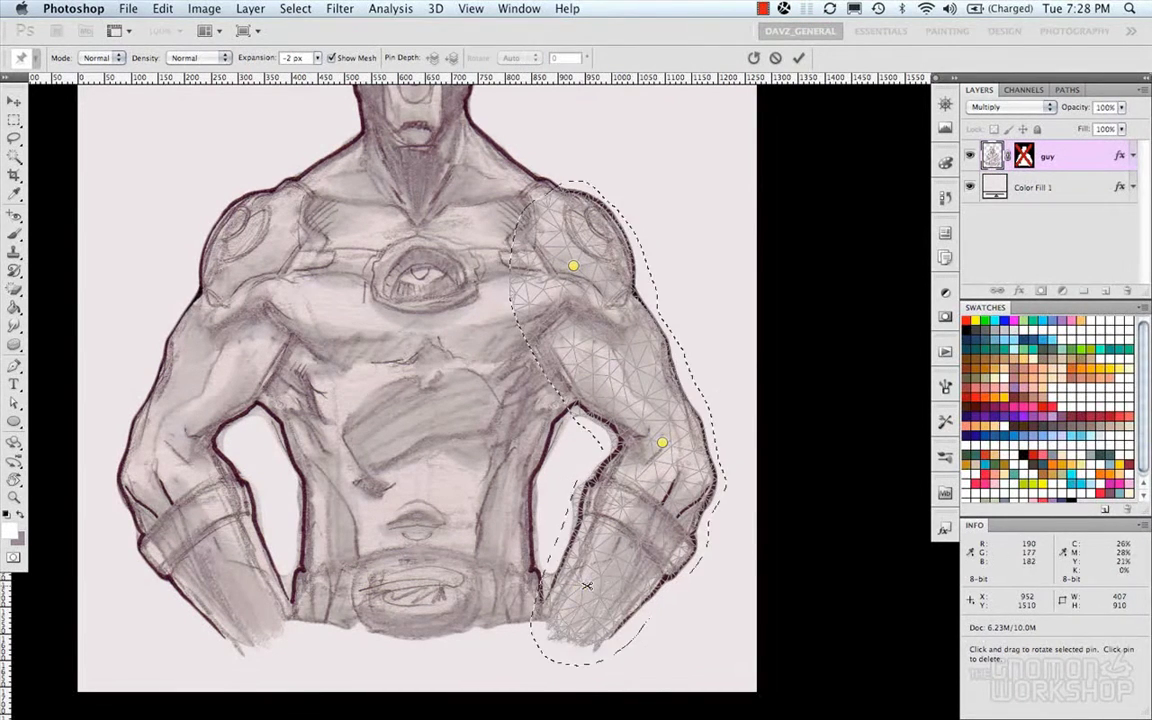
{"action": "left_click", "coordinate": [662, 442]}
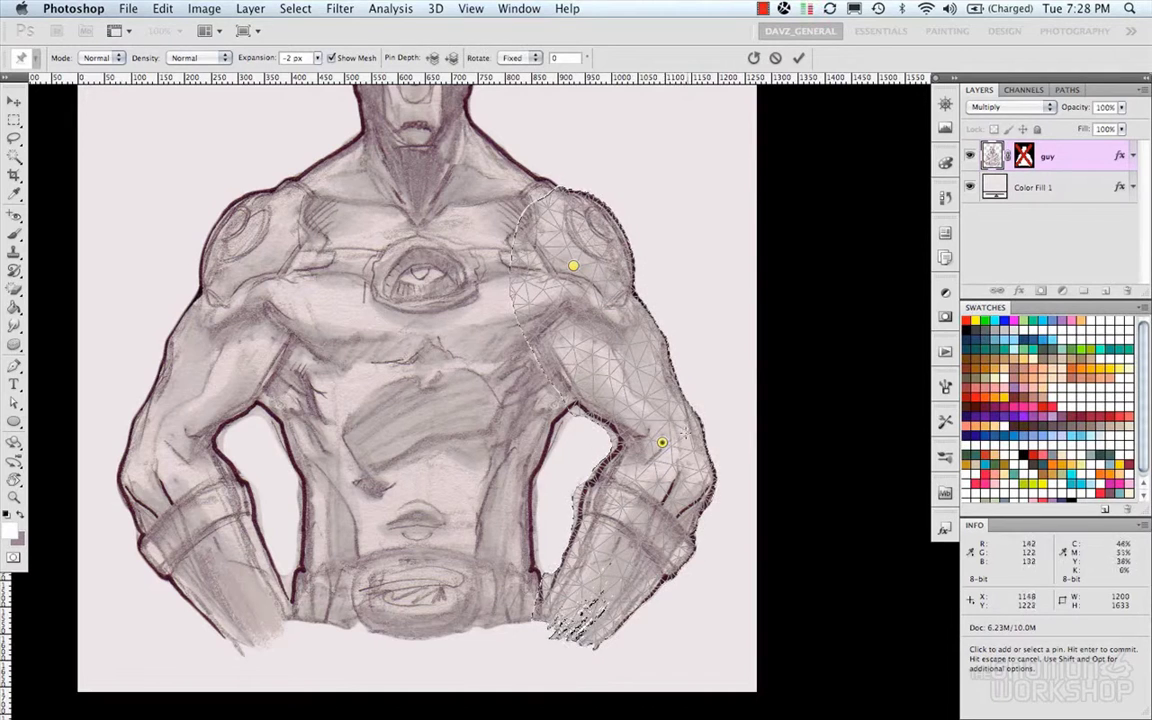
{"action": "left_click_drag", "start_coordinate": [687, 421], "coordinate": [666, 390]}
{"action": "key", "text": "super+z"}
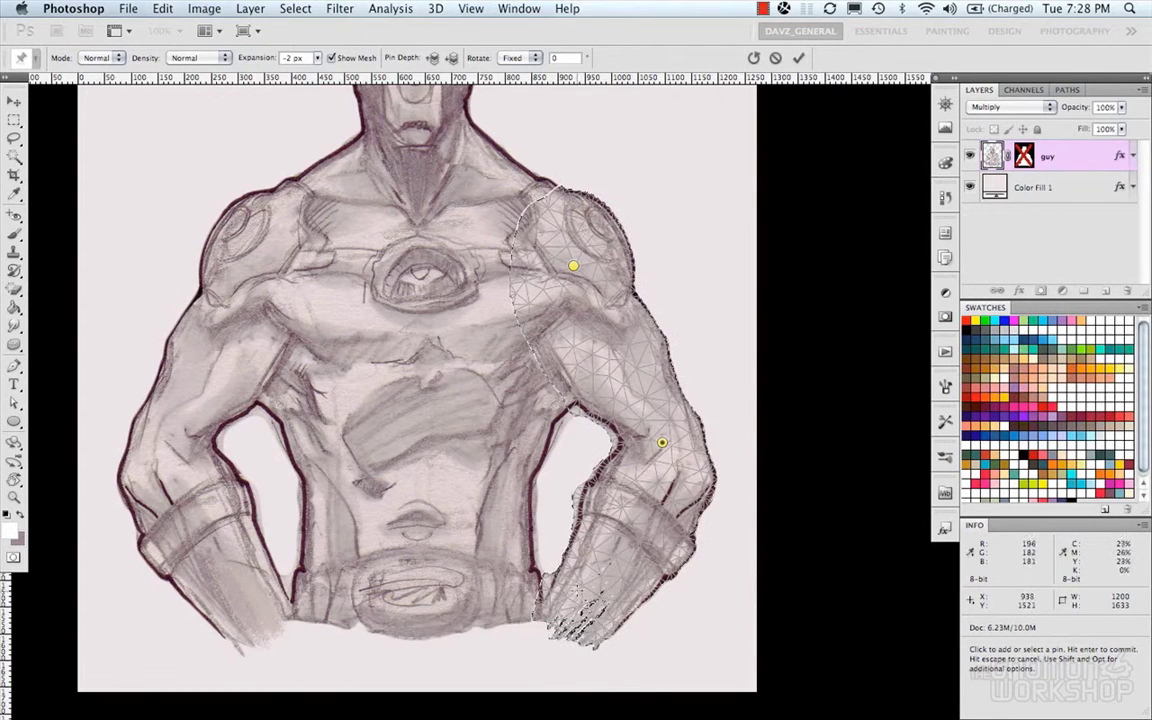
Pin the wrist again, pull it toward the belt, nudge the elbow pin outward, and check the pose with the mesh hidden.
{"action": "left_click", "coordinate": [580, 587]}
{"action": "left_click_drag", "start_coordinate": [578, 578], "coordinate": [555, 592]}
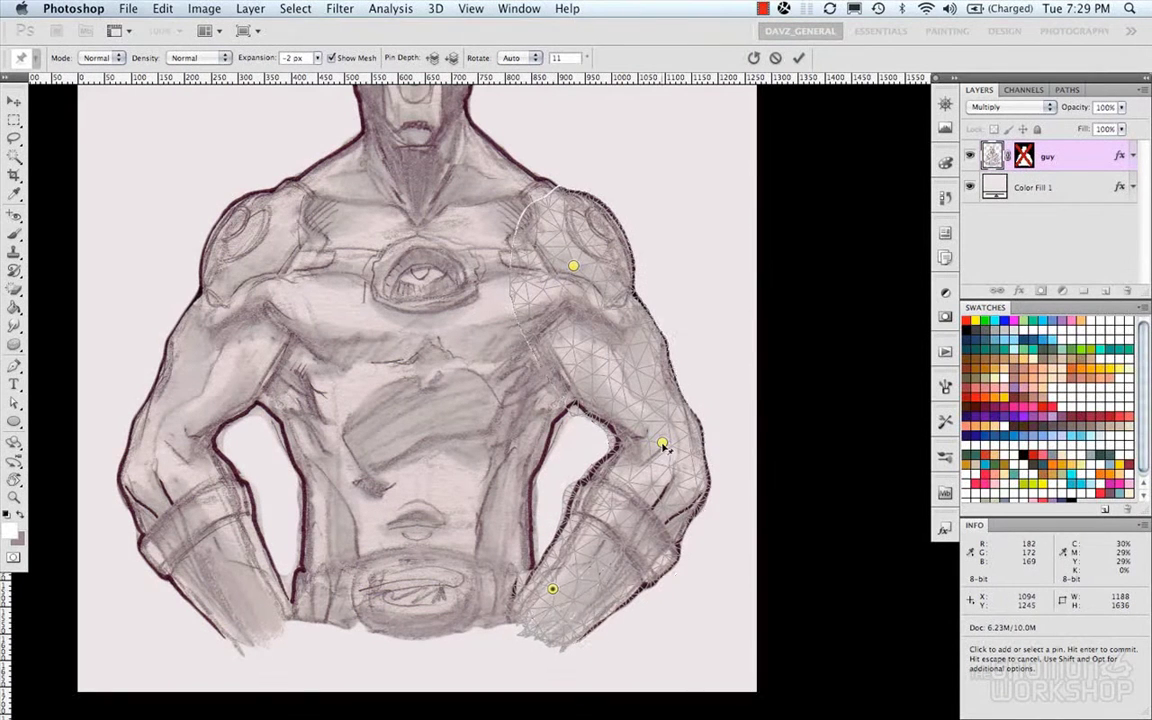
{"action": "left_click", "coordinate": [661, 443]}
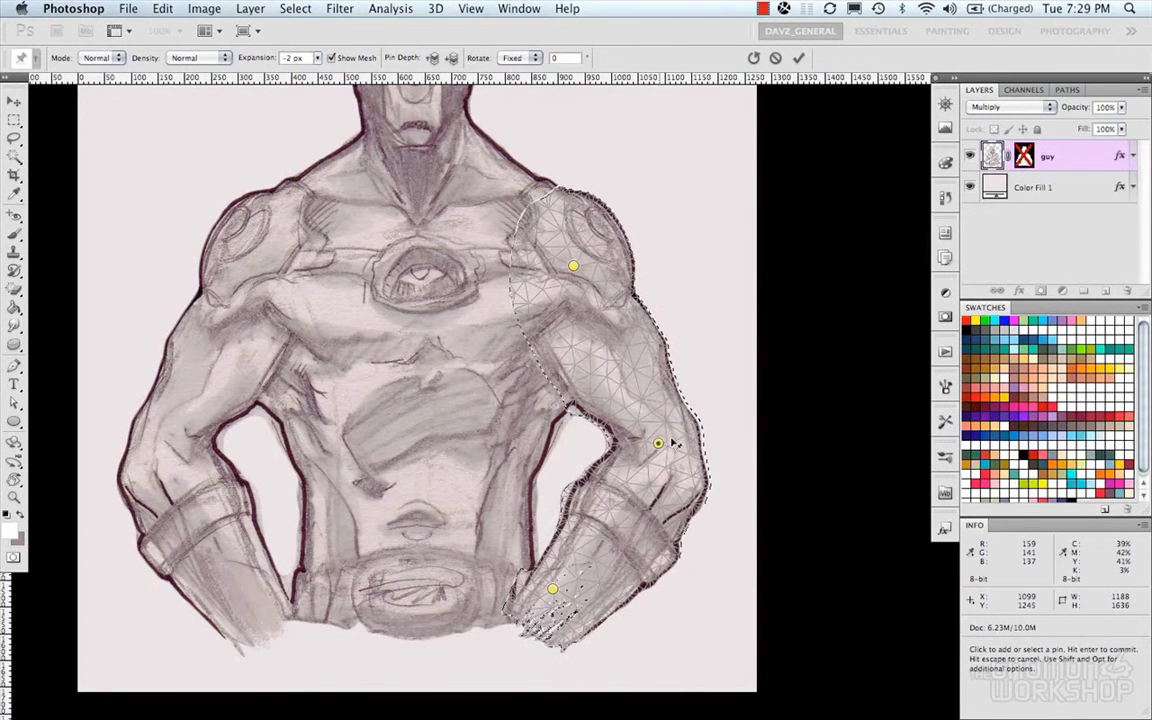
{"action": "left_click_drag", "start_coordinate": [672, 443], "coordinate": [666, 447]}
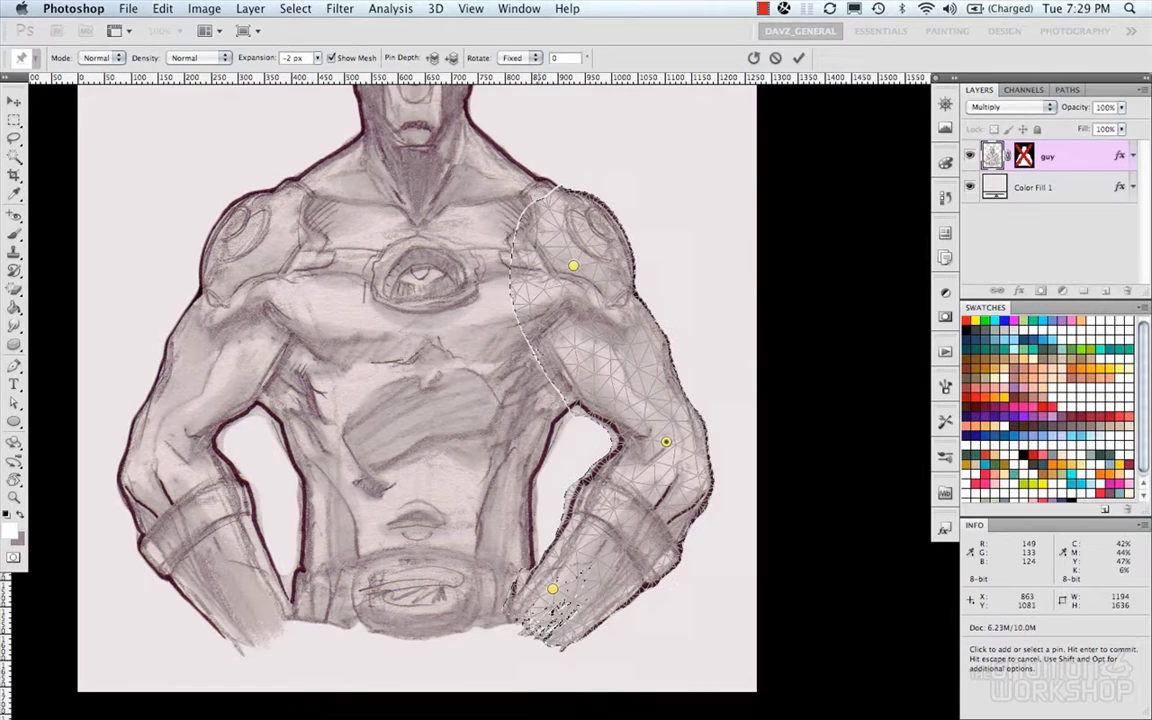
{"action": "key", "text": "super+h"}
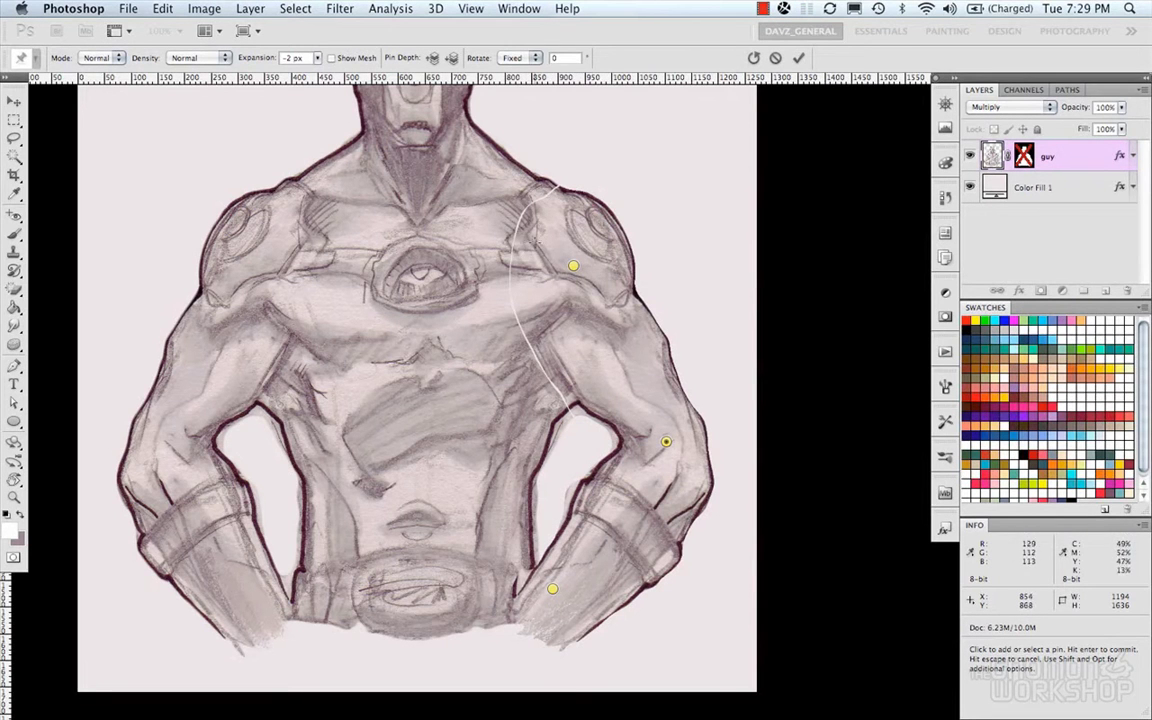
{"action": "key", "text": "super+h"}
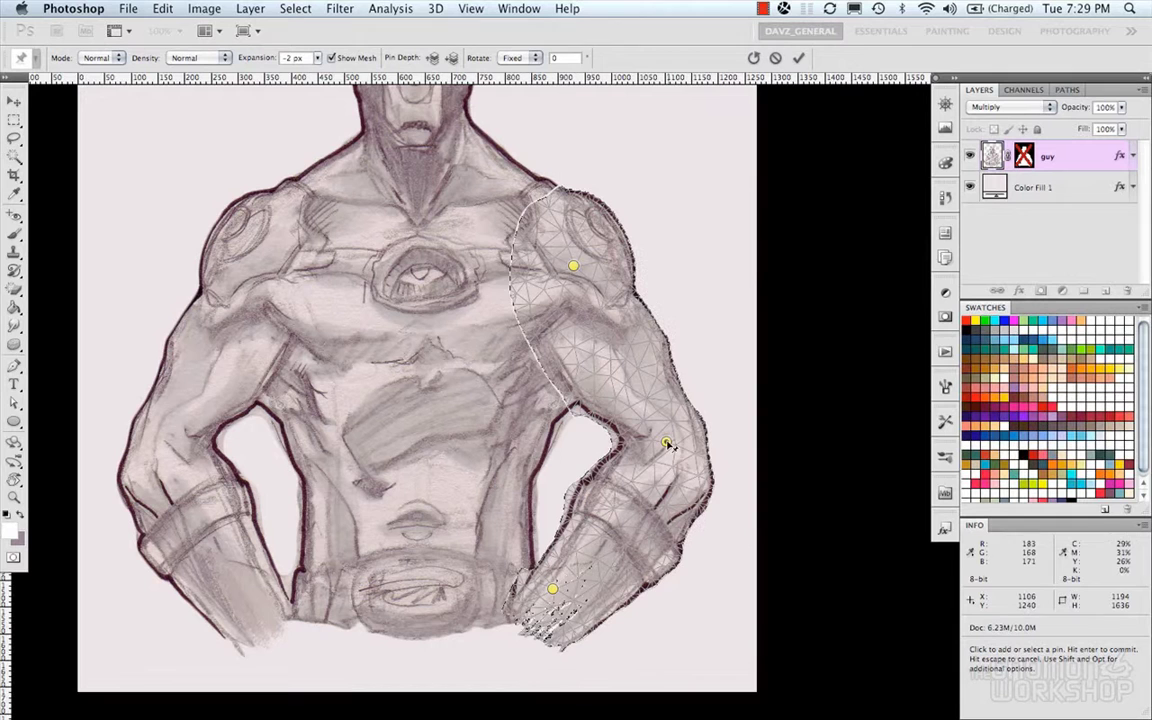
Delete the wrist pin, try rotating the forearm around the elbow pin to 7°, and discard the warp.
{"action": "key", "text": "alt"}
{"action": "mouse_move", "coordinate": [688, 426]}
{"action": "left_mouse_down"}
{"action": "mouse_move", "coordinate": [702, 442]}
{"action": "mouse_move", "coordinate": [697, 459]}
{"action": "mouse_move", "coordinate": [689, 426]}
{"action": "left_mouse_up"}
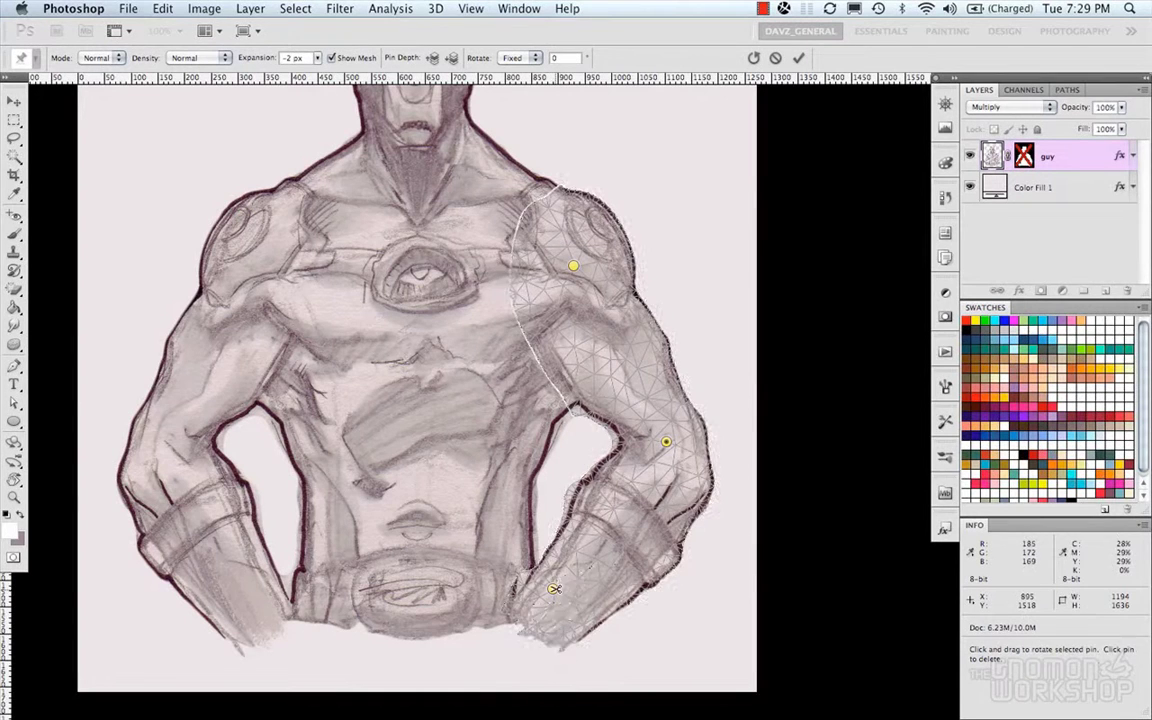
{"action": "left_click", "coordinate": [553, 589], "text": "alt"}
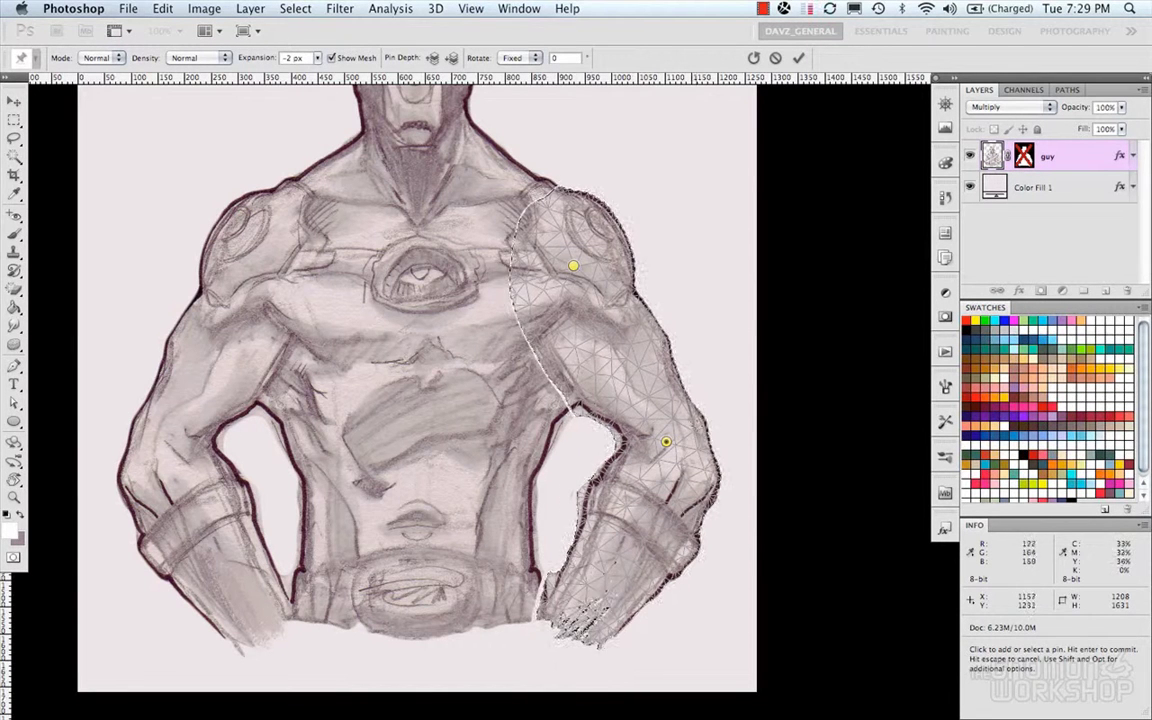
{"action": "left_click_drag", "start_coordinate": [690, 427], "coordinate": [657, 448]}
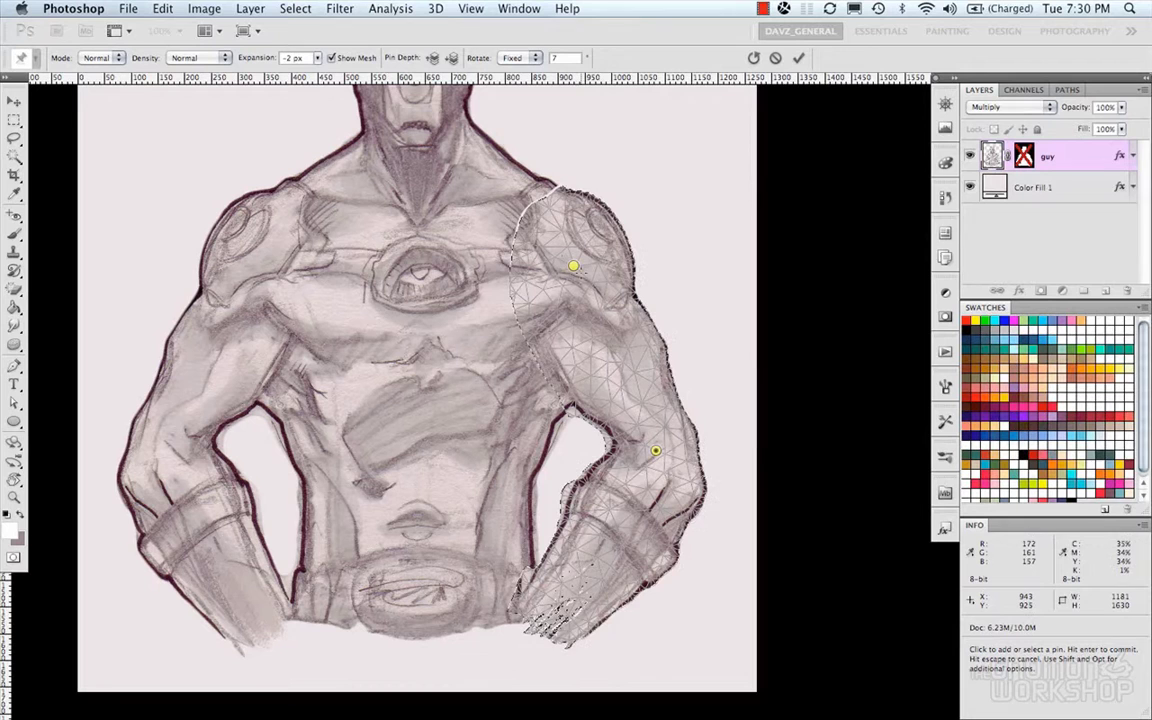
{"action": "key", "text": "Return"}
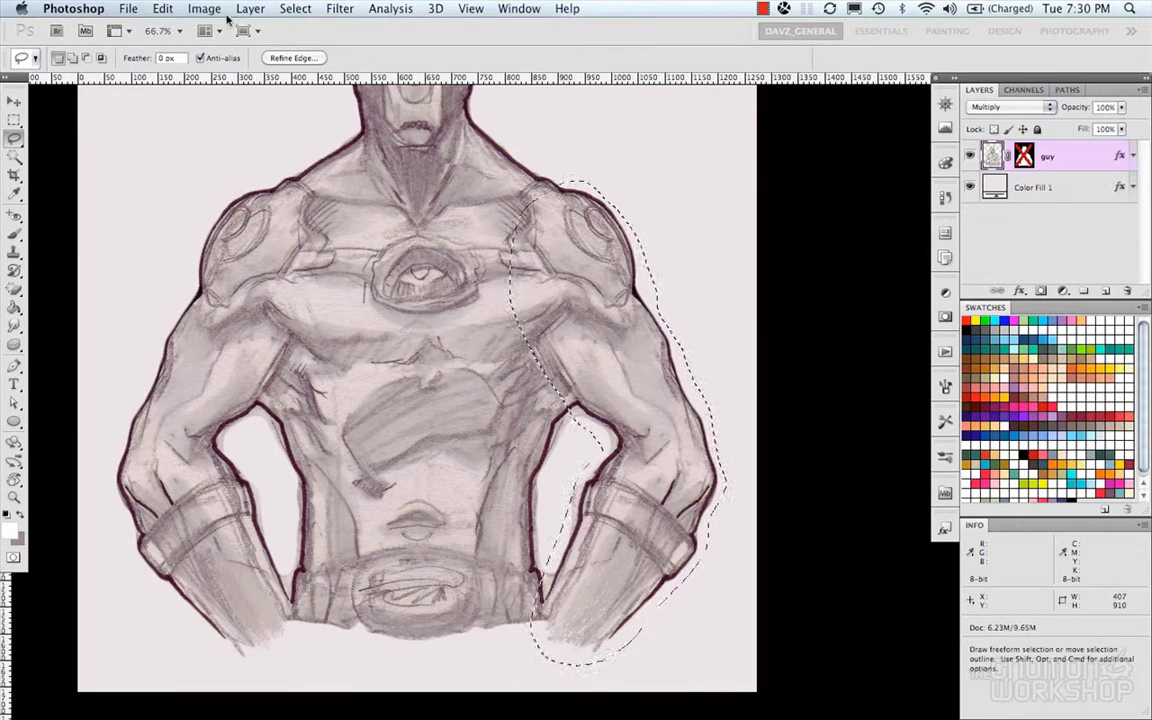
{"action": "left_click", "coordinate": [163, 8]}
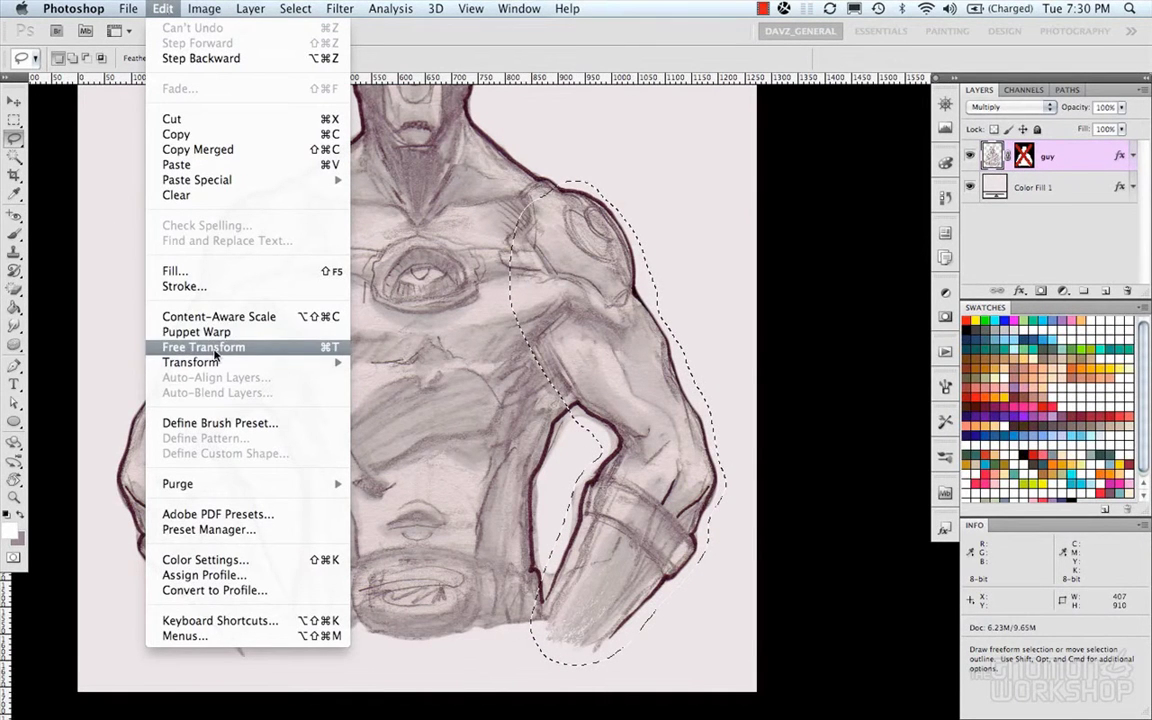
{"action": "left_click", "coordinate": [517, 60]}
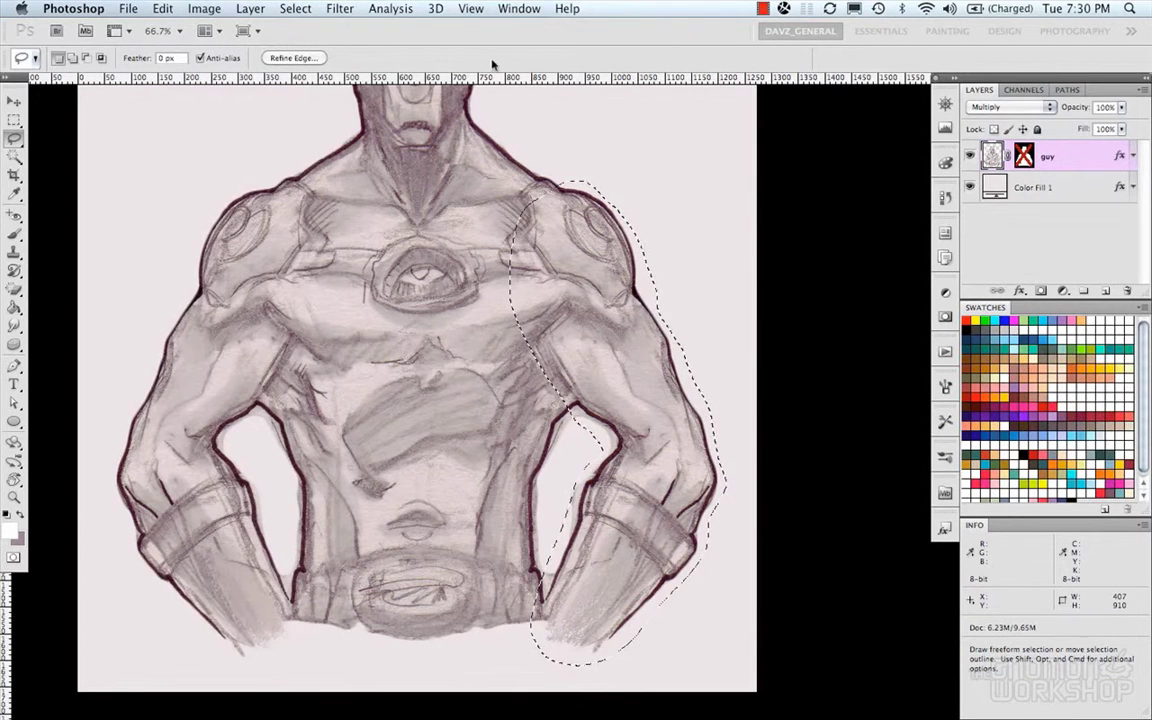
{"action": "right_click", "coordinate": [604, 336]}
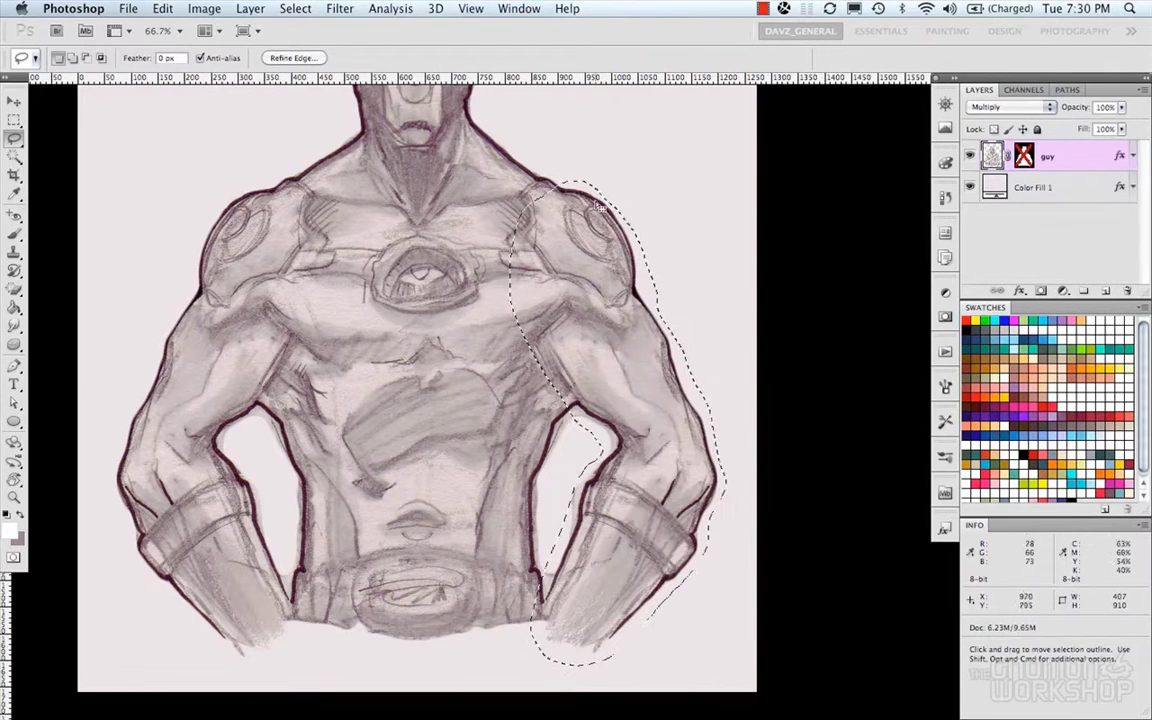
{"action": "key", "text": "super+t"}
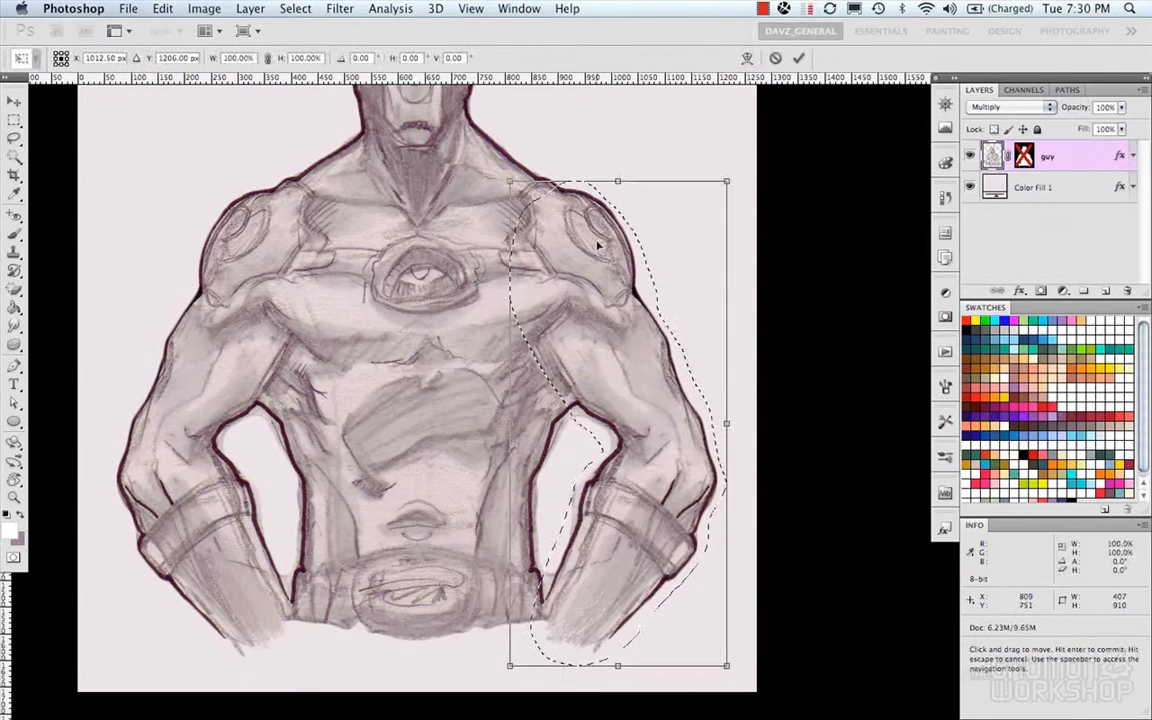
{"action": "right_click", "coordinate": [604, 318]}
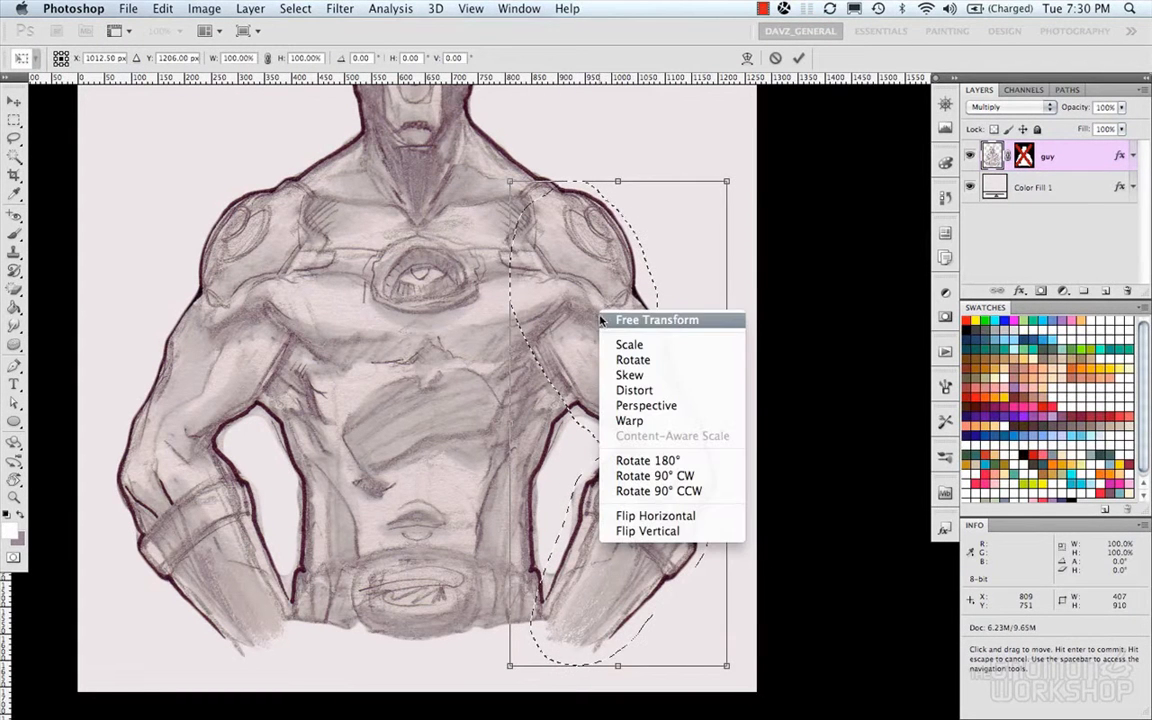
{"action": "left_click", "coordinate": [622, 359]}
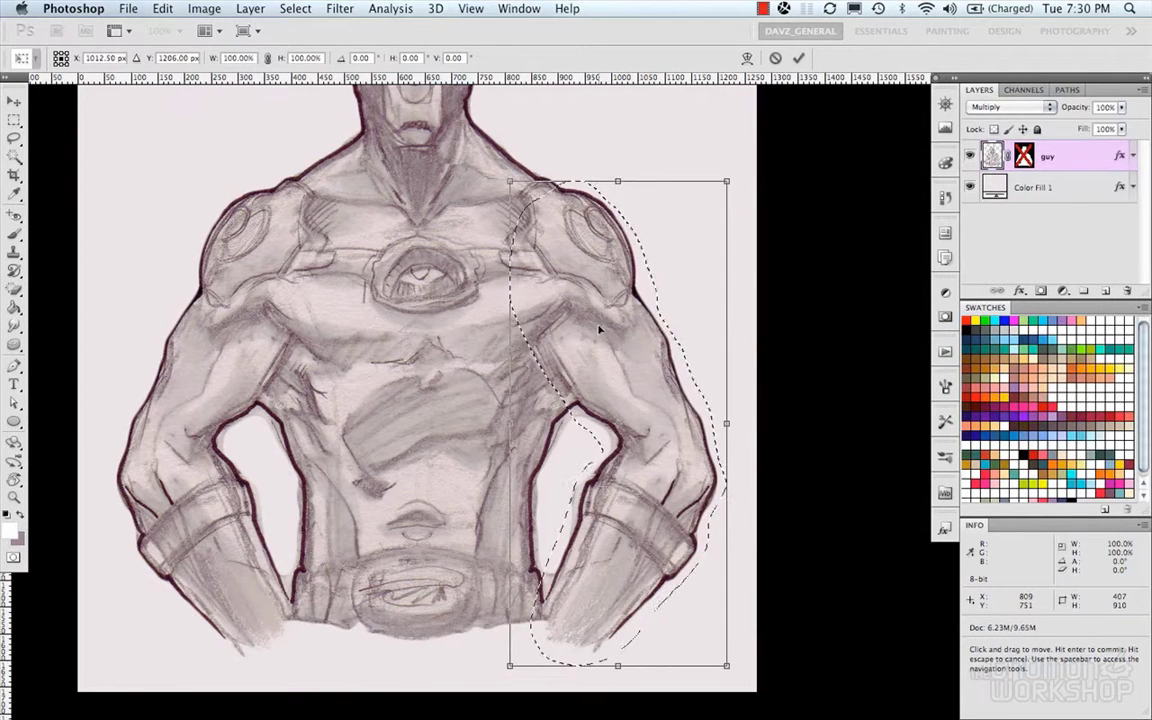
{"action": "key", "text": "Escape"}
Restart Puppet Warp on the selected arm of the guy layer.
{"action": "left_click", "coordinate": [162, 8]}
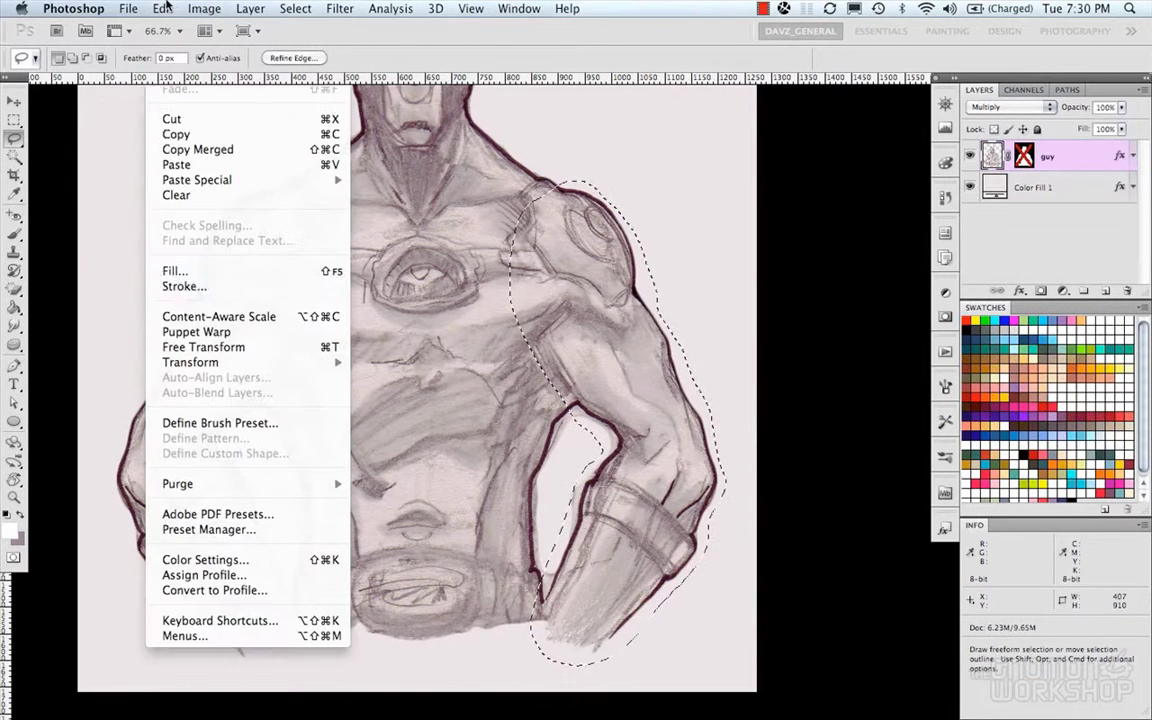
{"action": "left_click", "coordinate": [190, 331]}
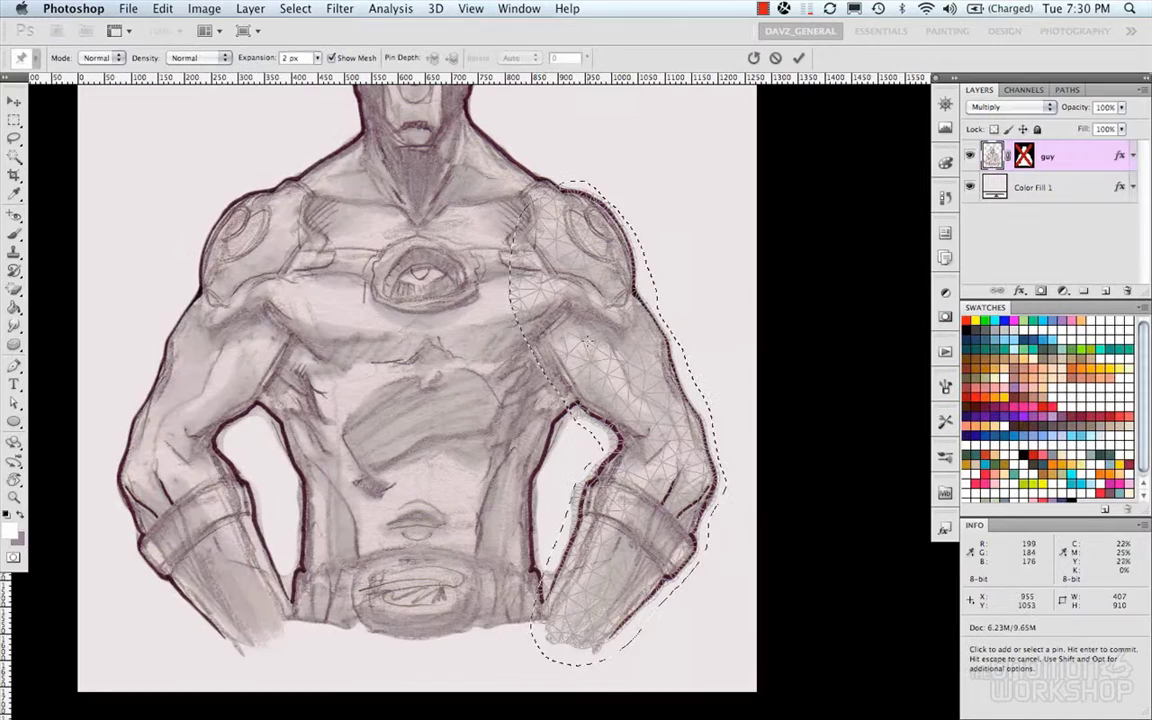